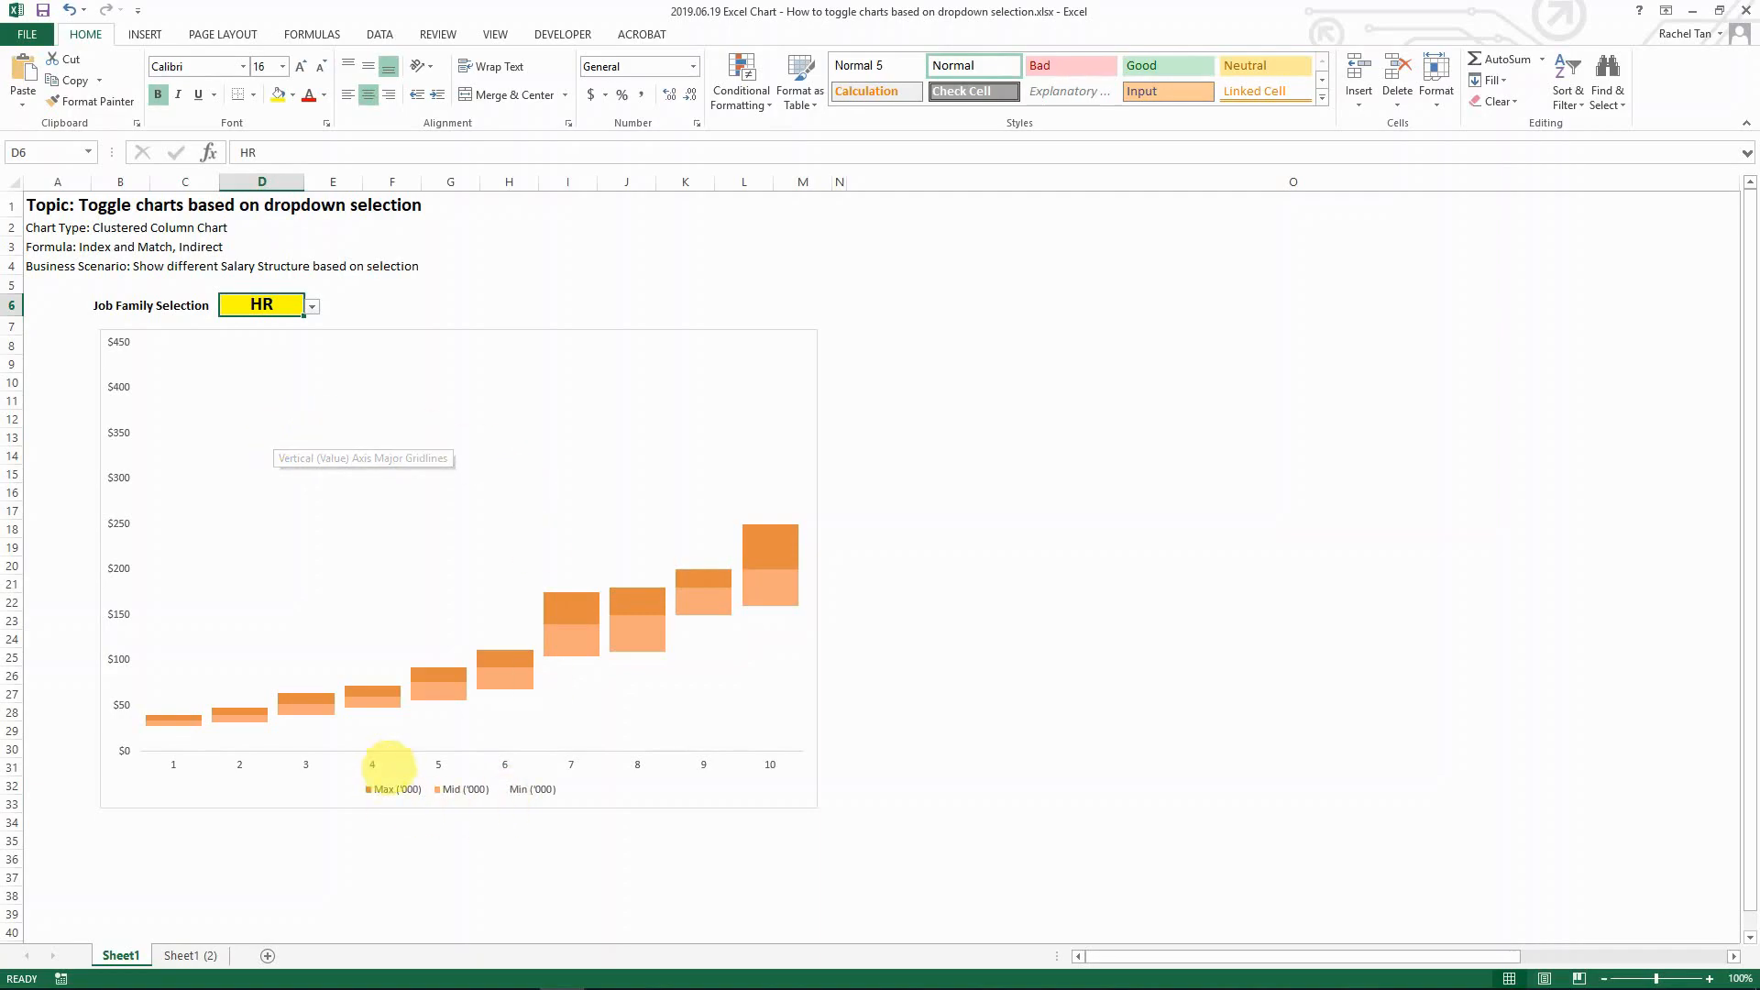
Inspect the finished salary chart and switch the job family selection in D6 to IT.
mouse_move(775, 614)
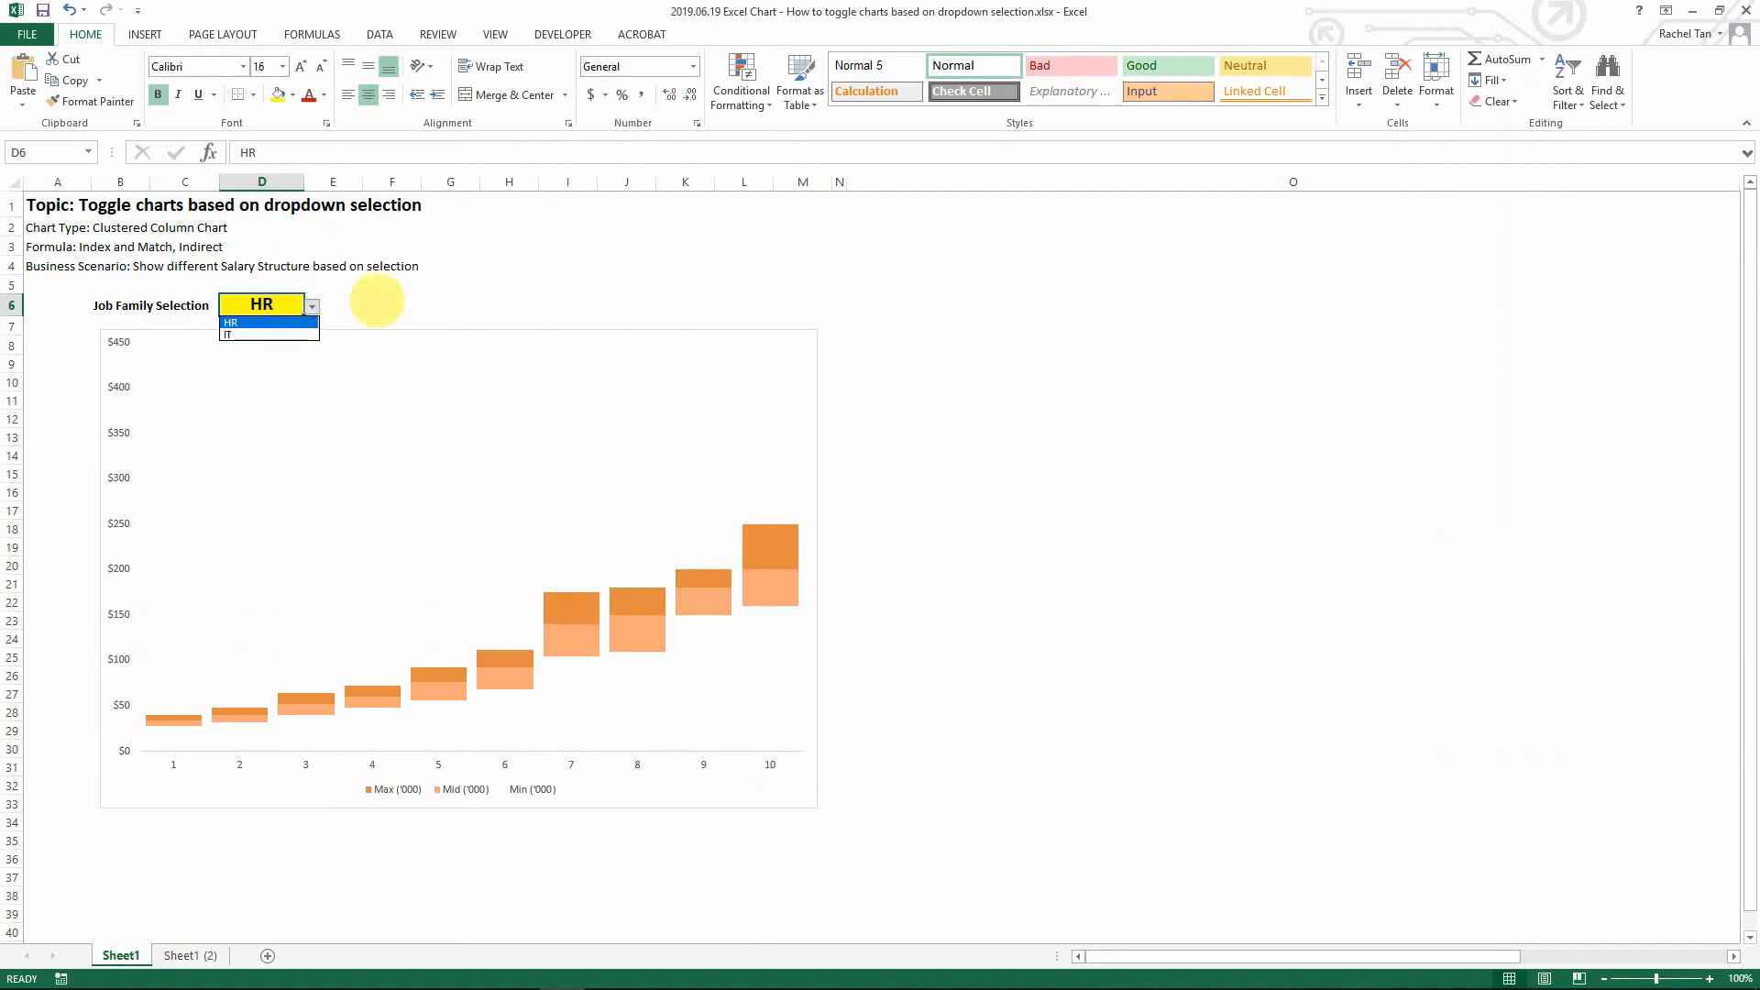
left_click(376, 300)
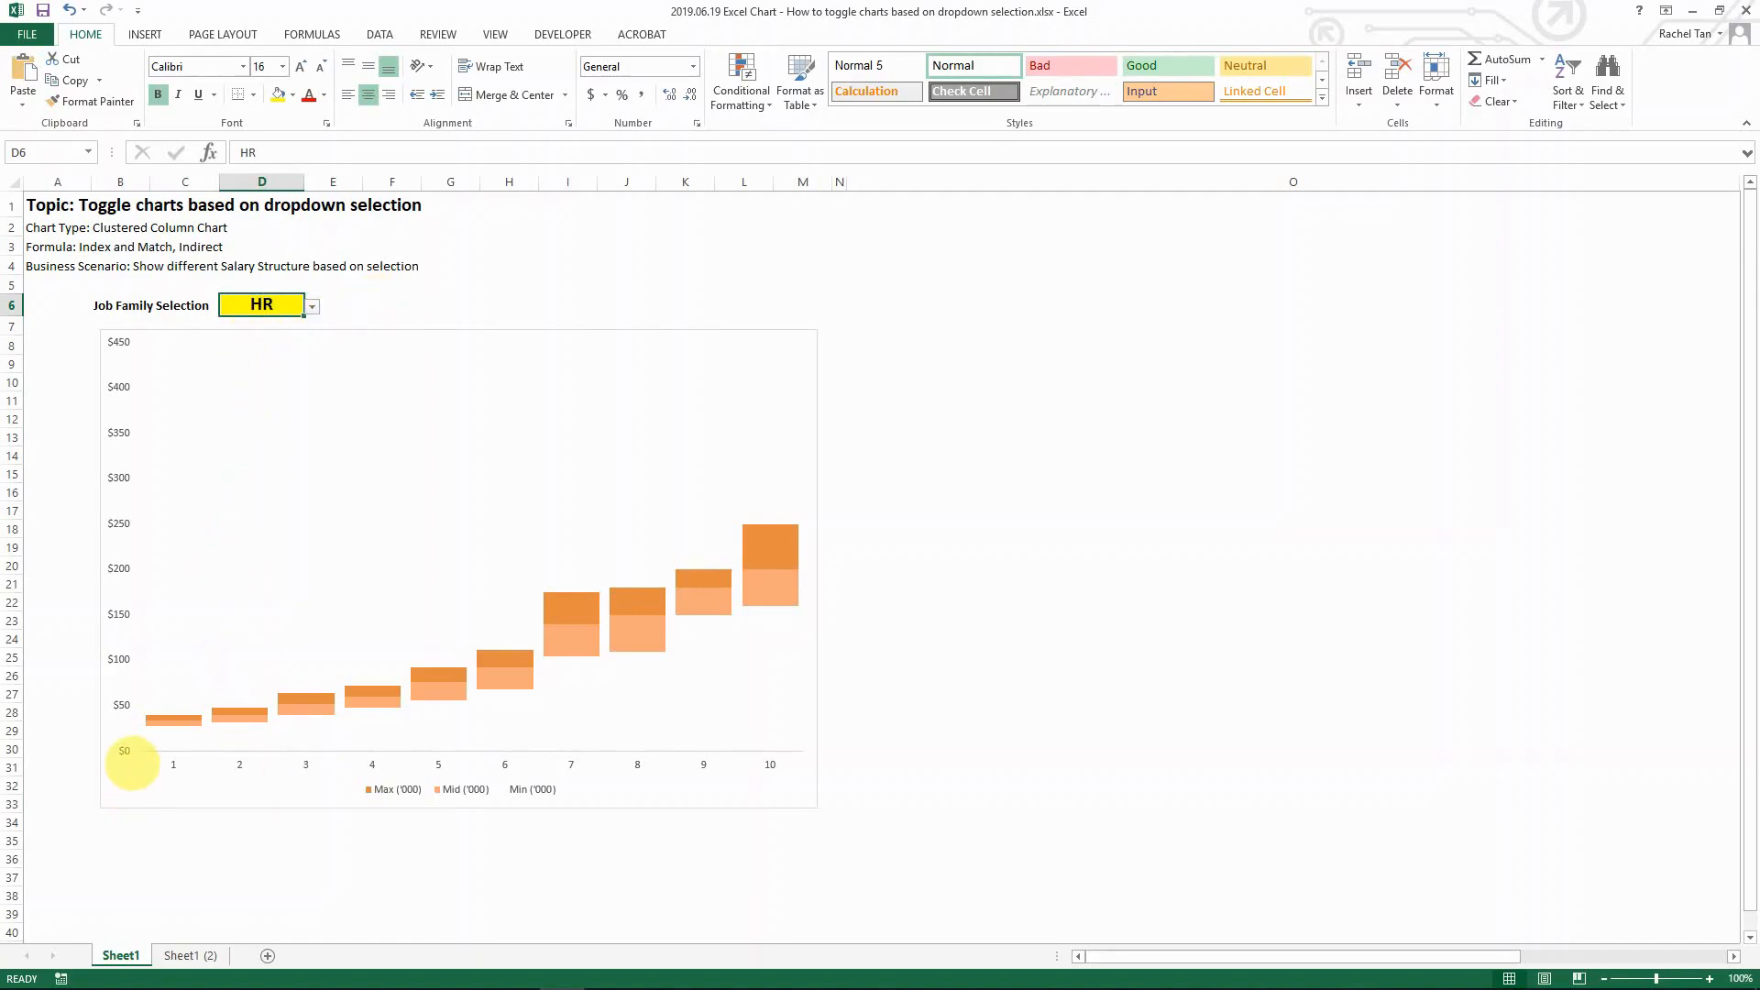
mouse_move(163, 731)
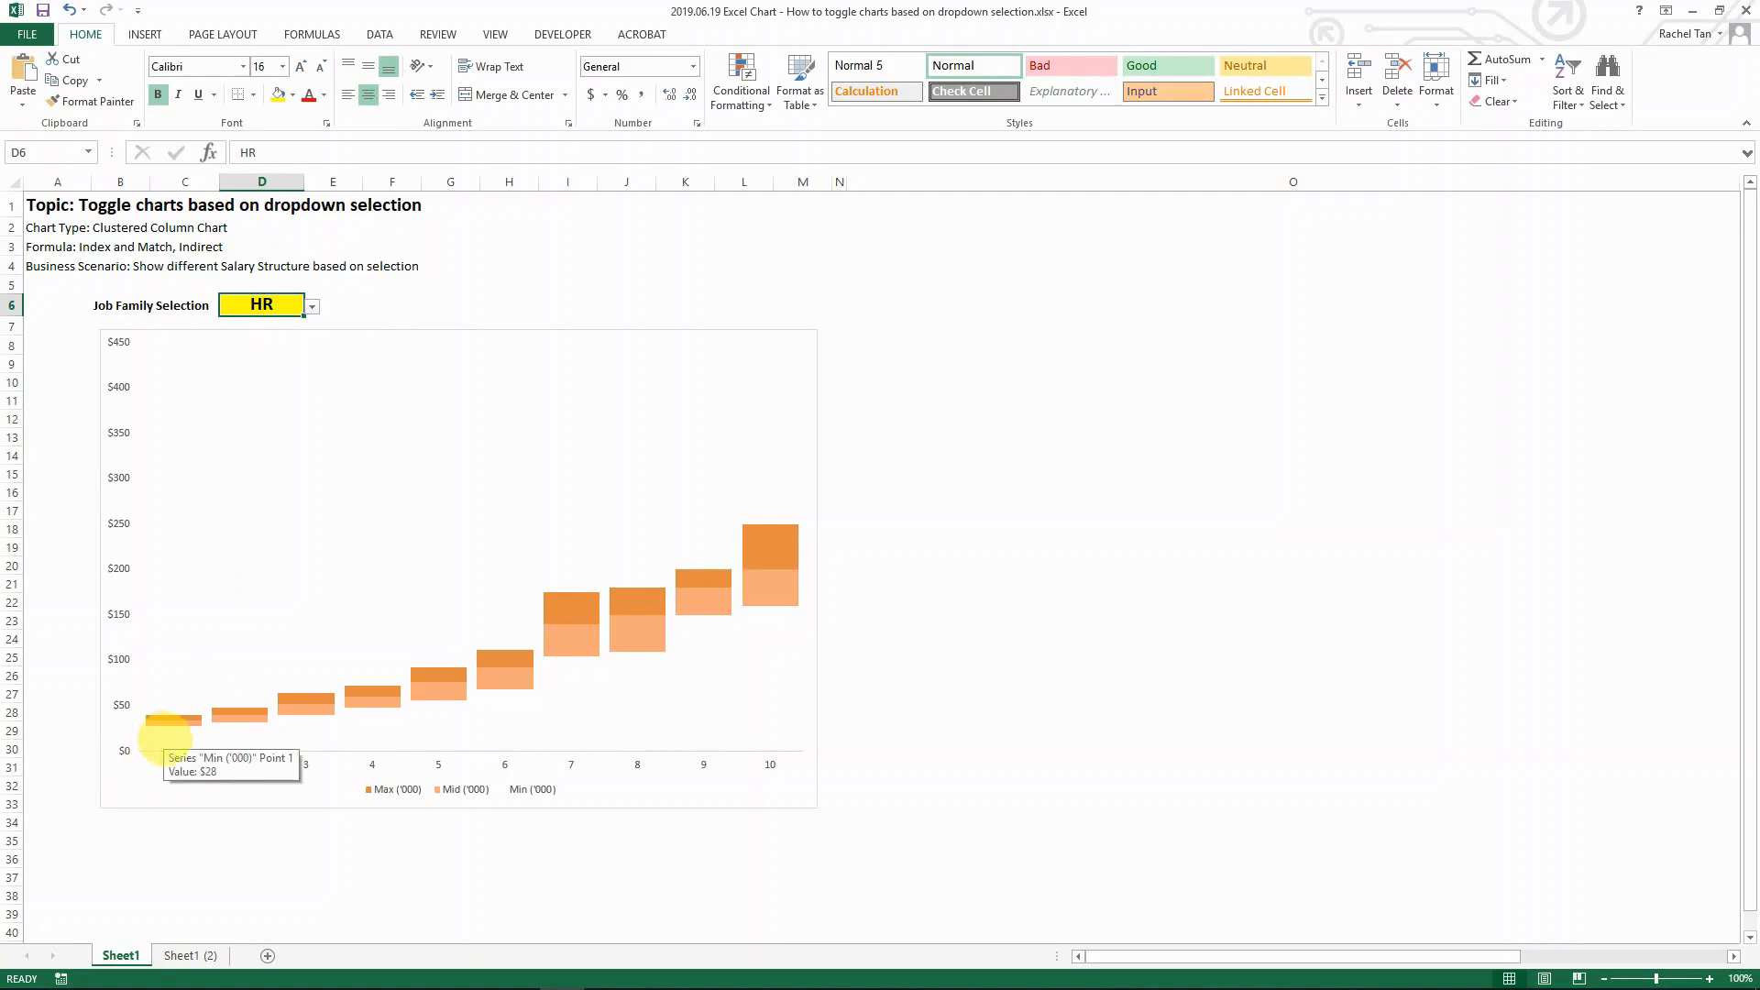
left_click(313, 306)
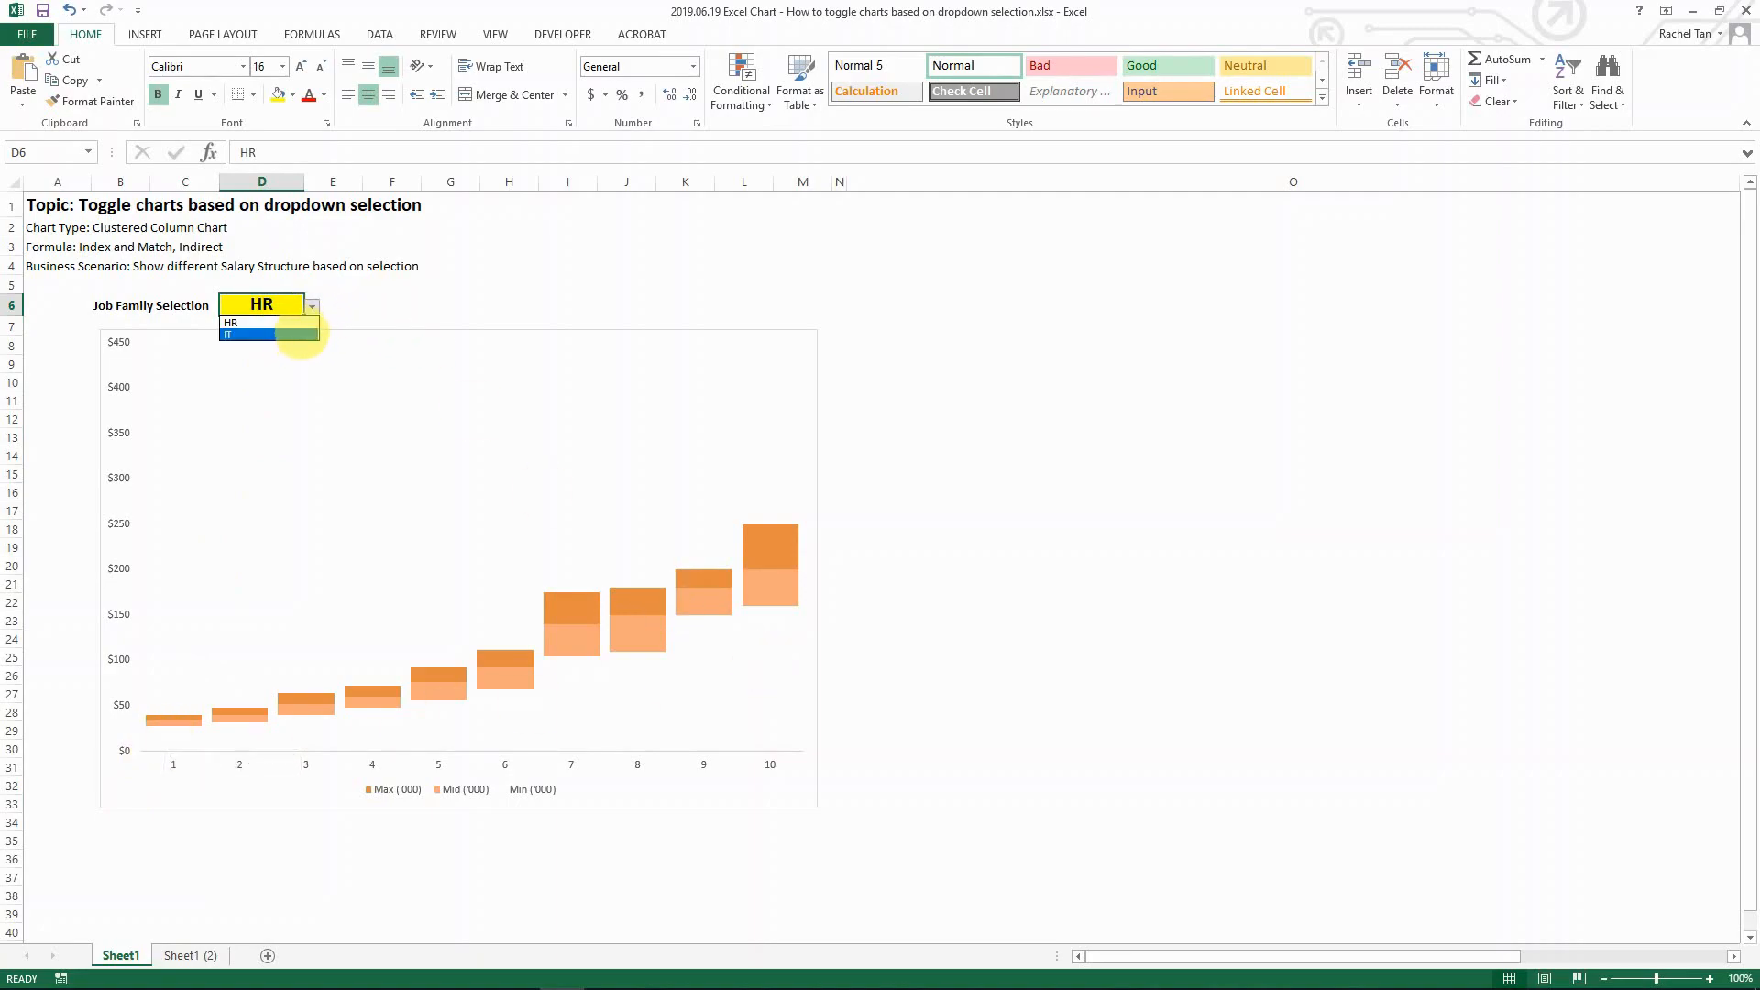
left_click(299, 333)
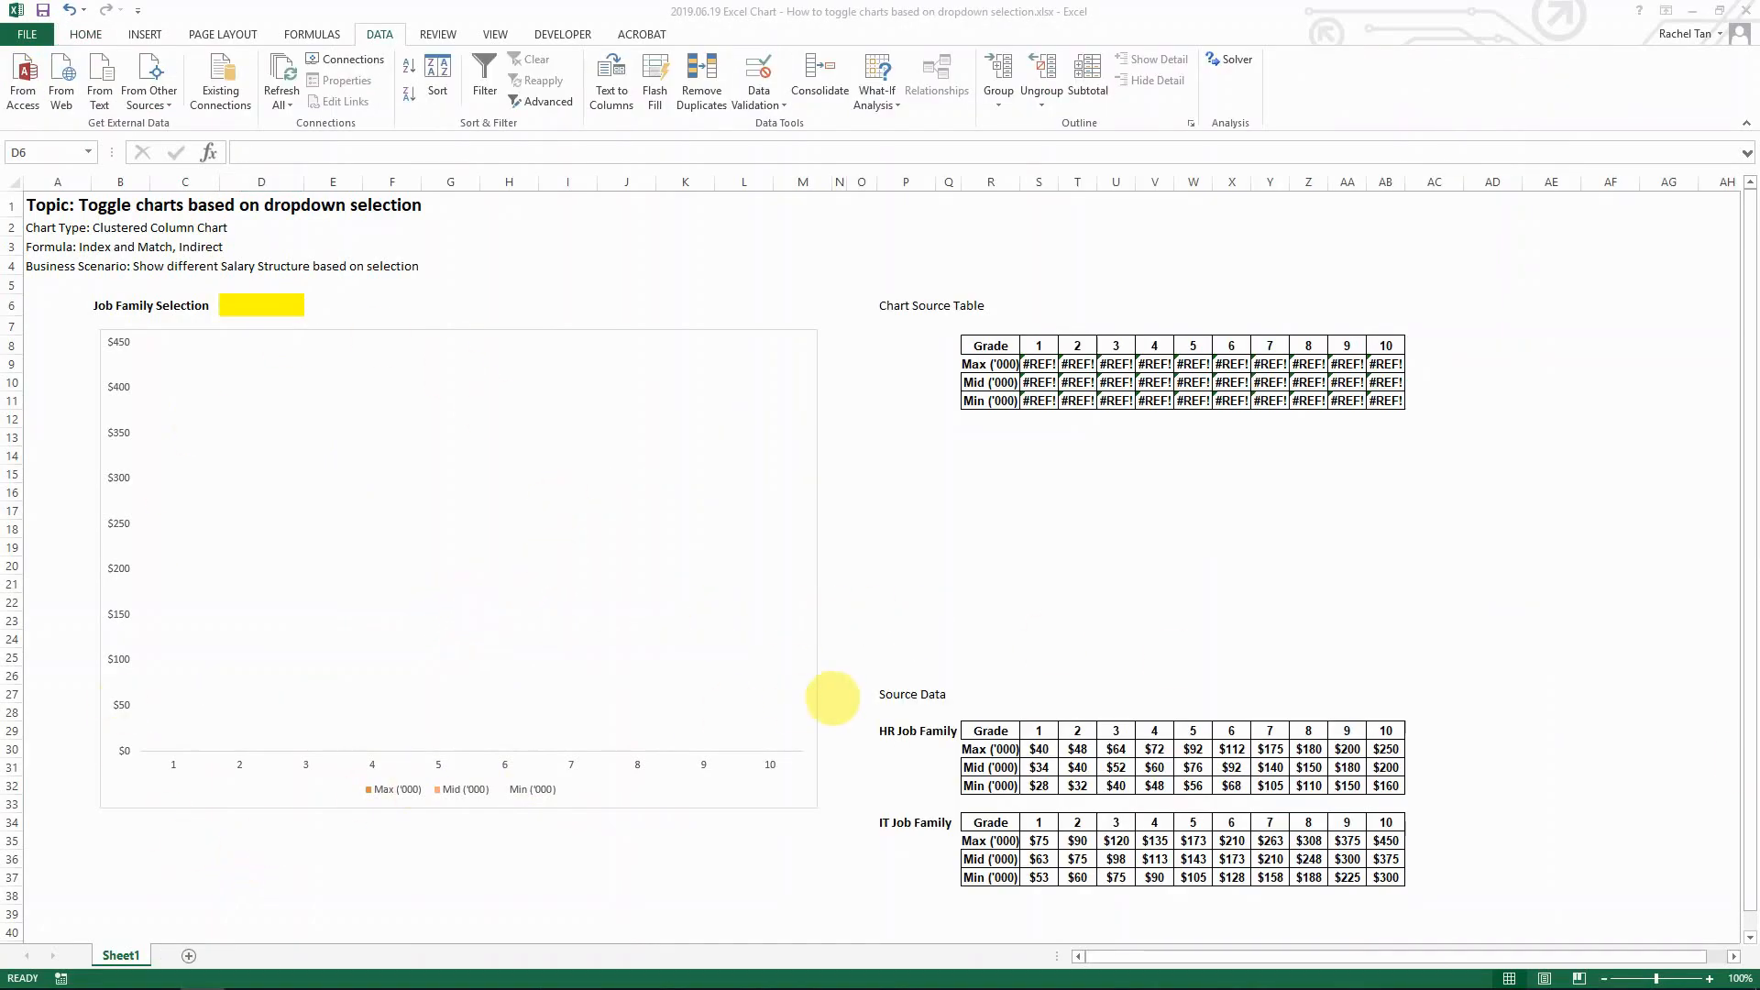
Switch to the browser, view the source data and finished chart in the YouTube video on salary structure floating bar charts, and return to the workbook.
key("alt+Tab")
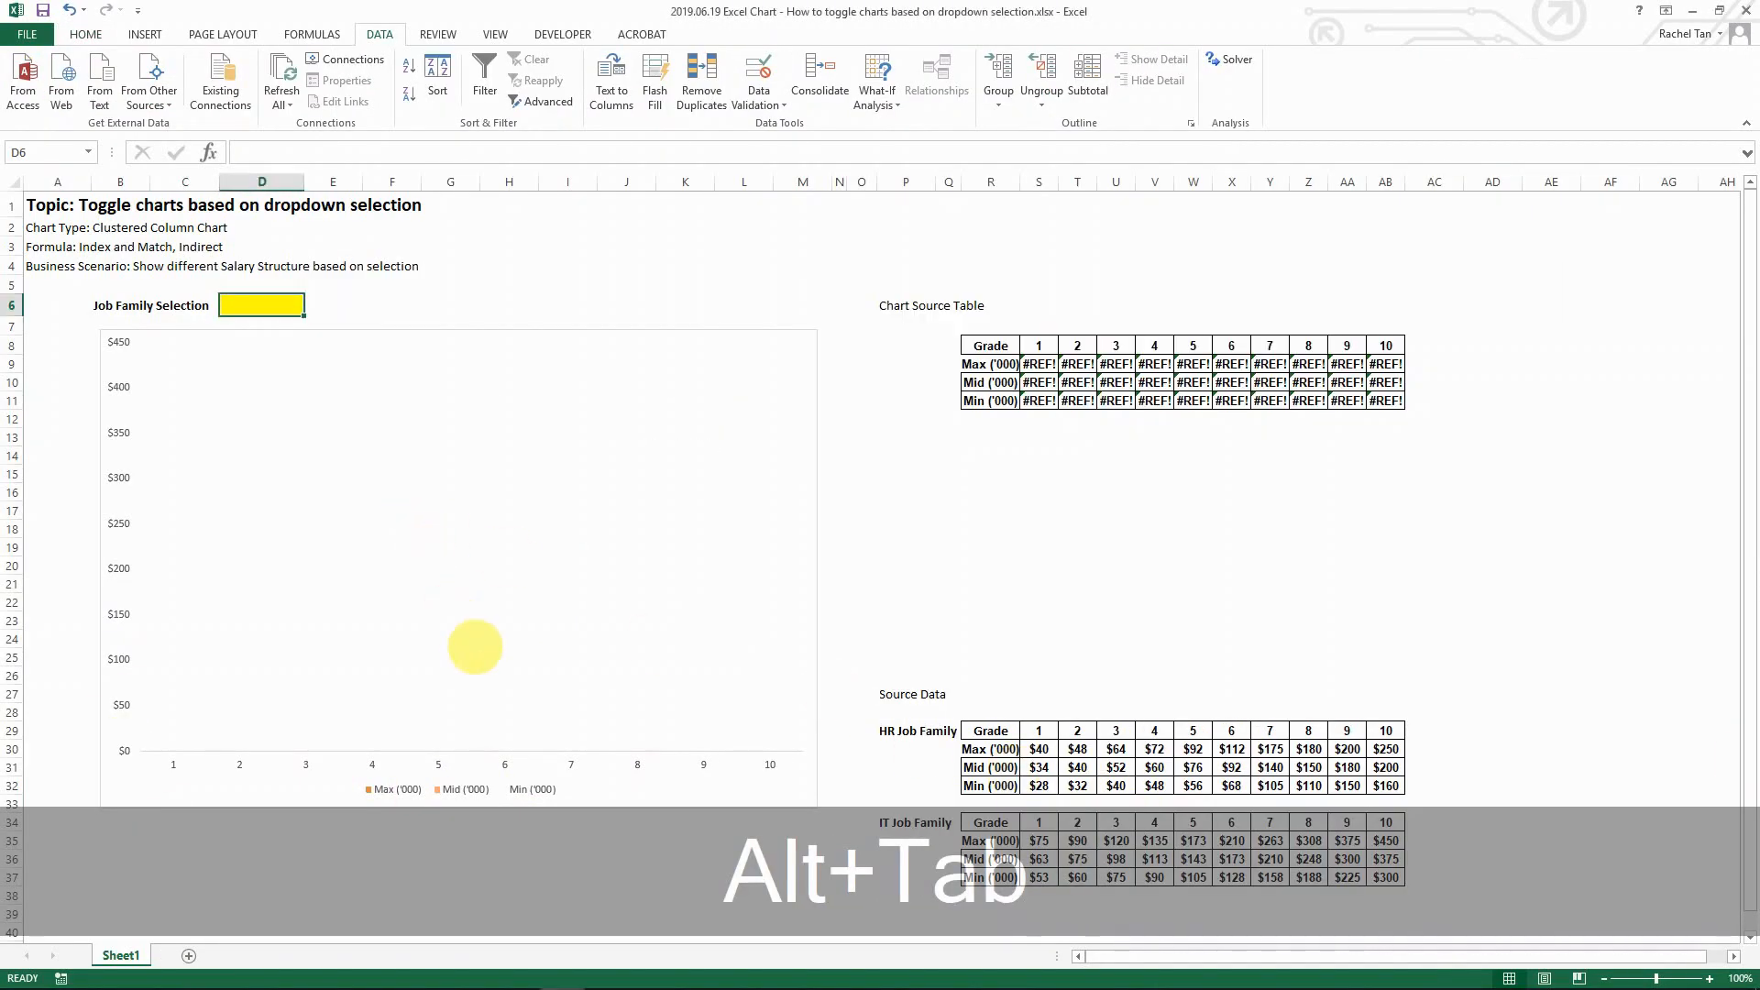
key("alt+Tab")
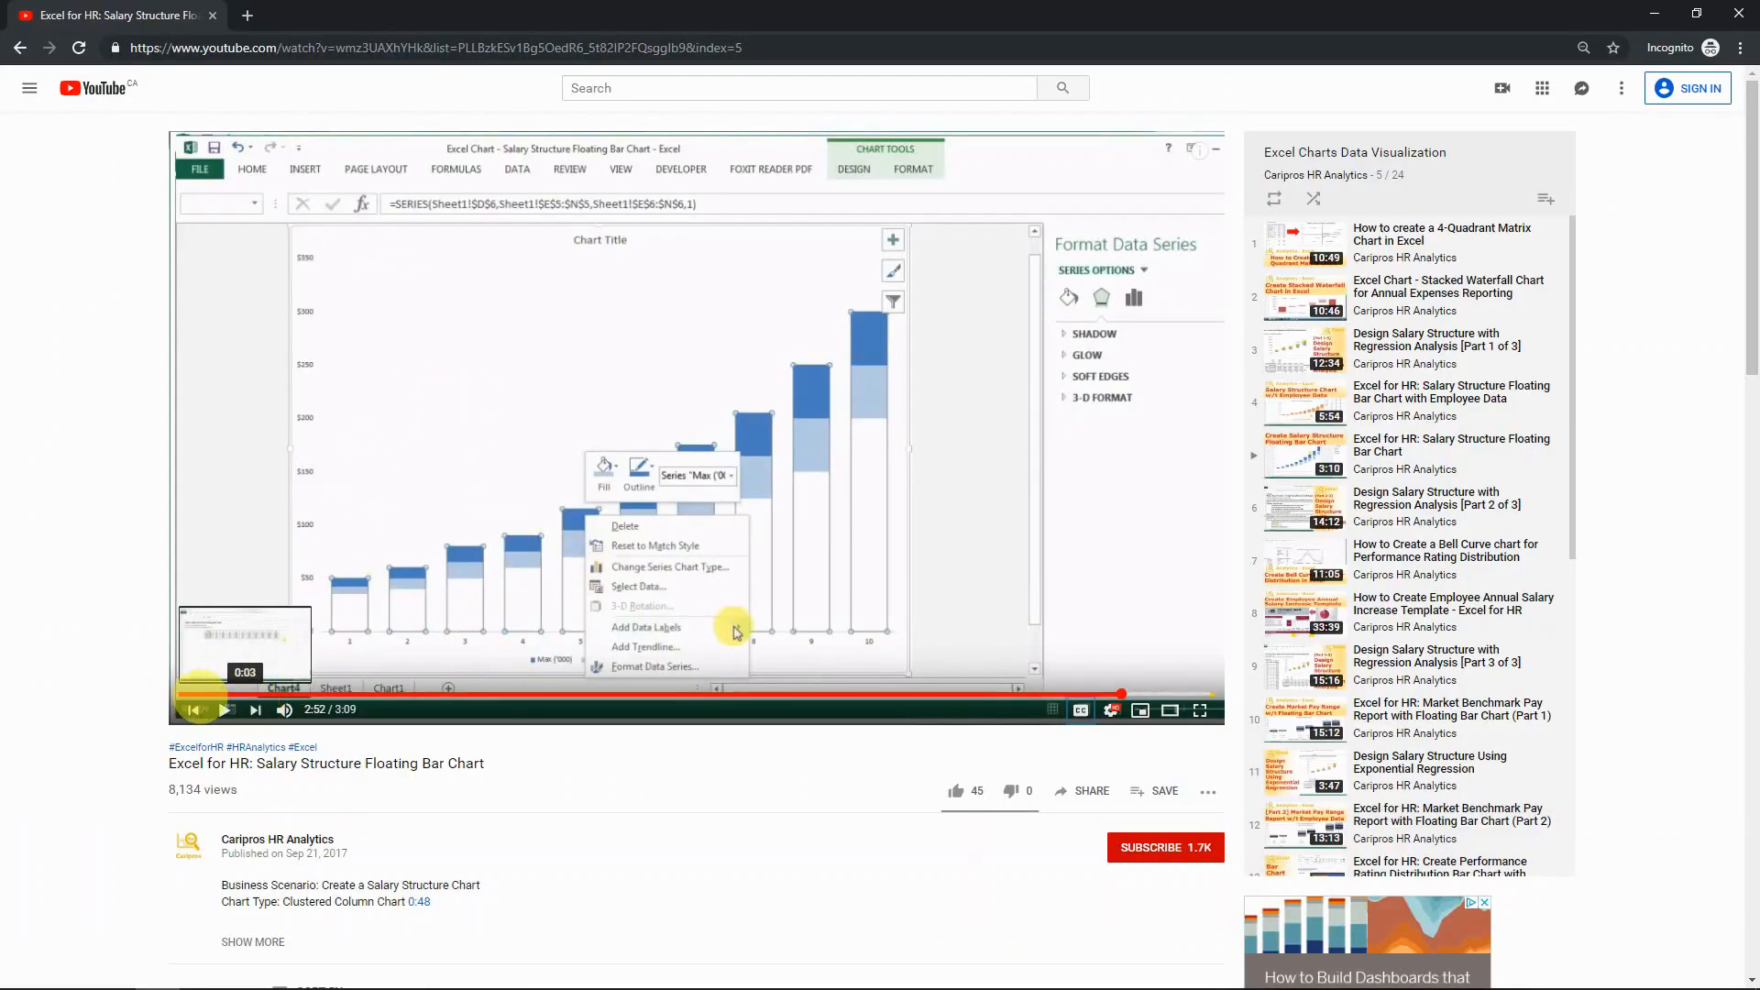
left_click(204, 693)
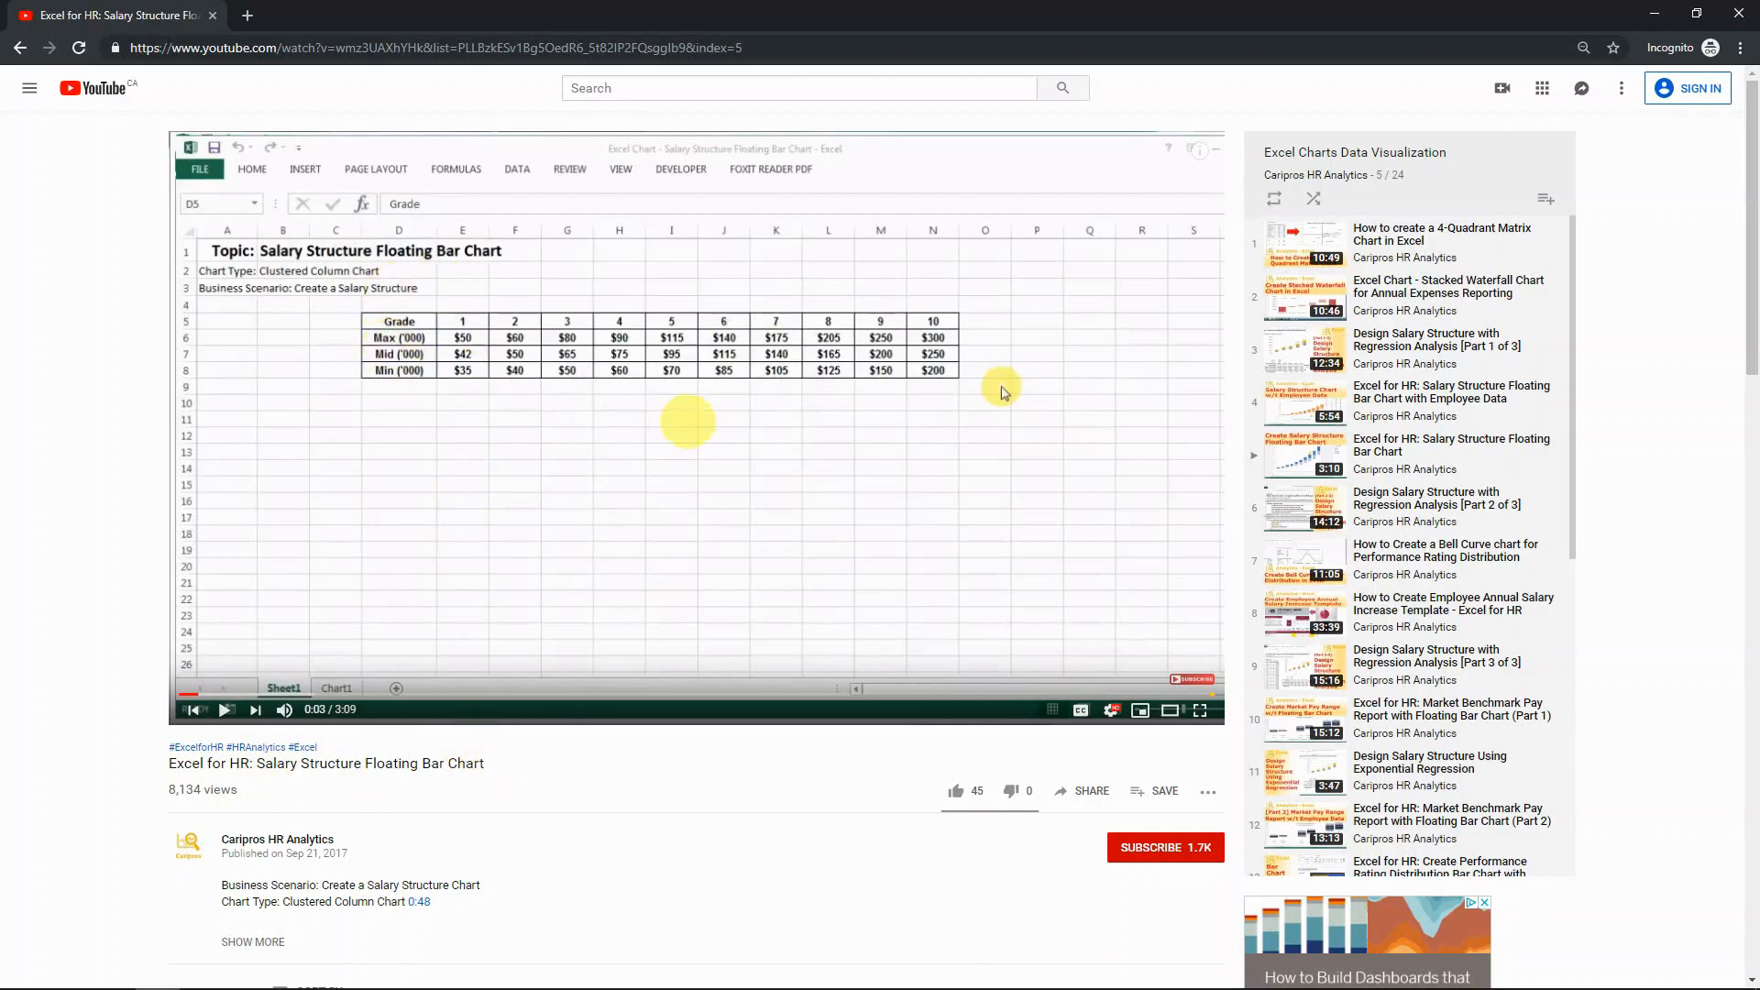
left_click(1157, 694)
left_click(1080, 694)
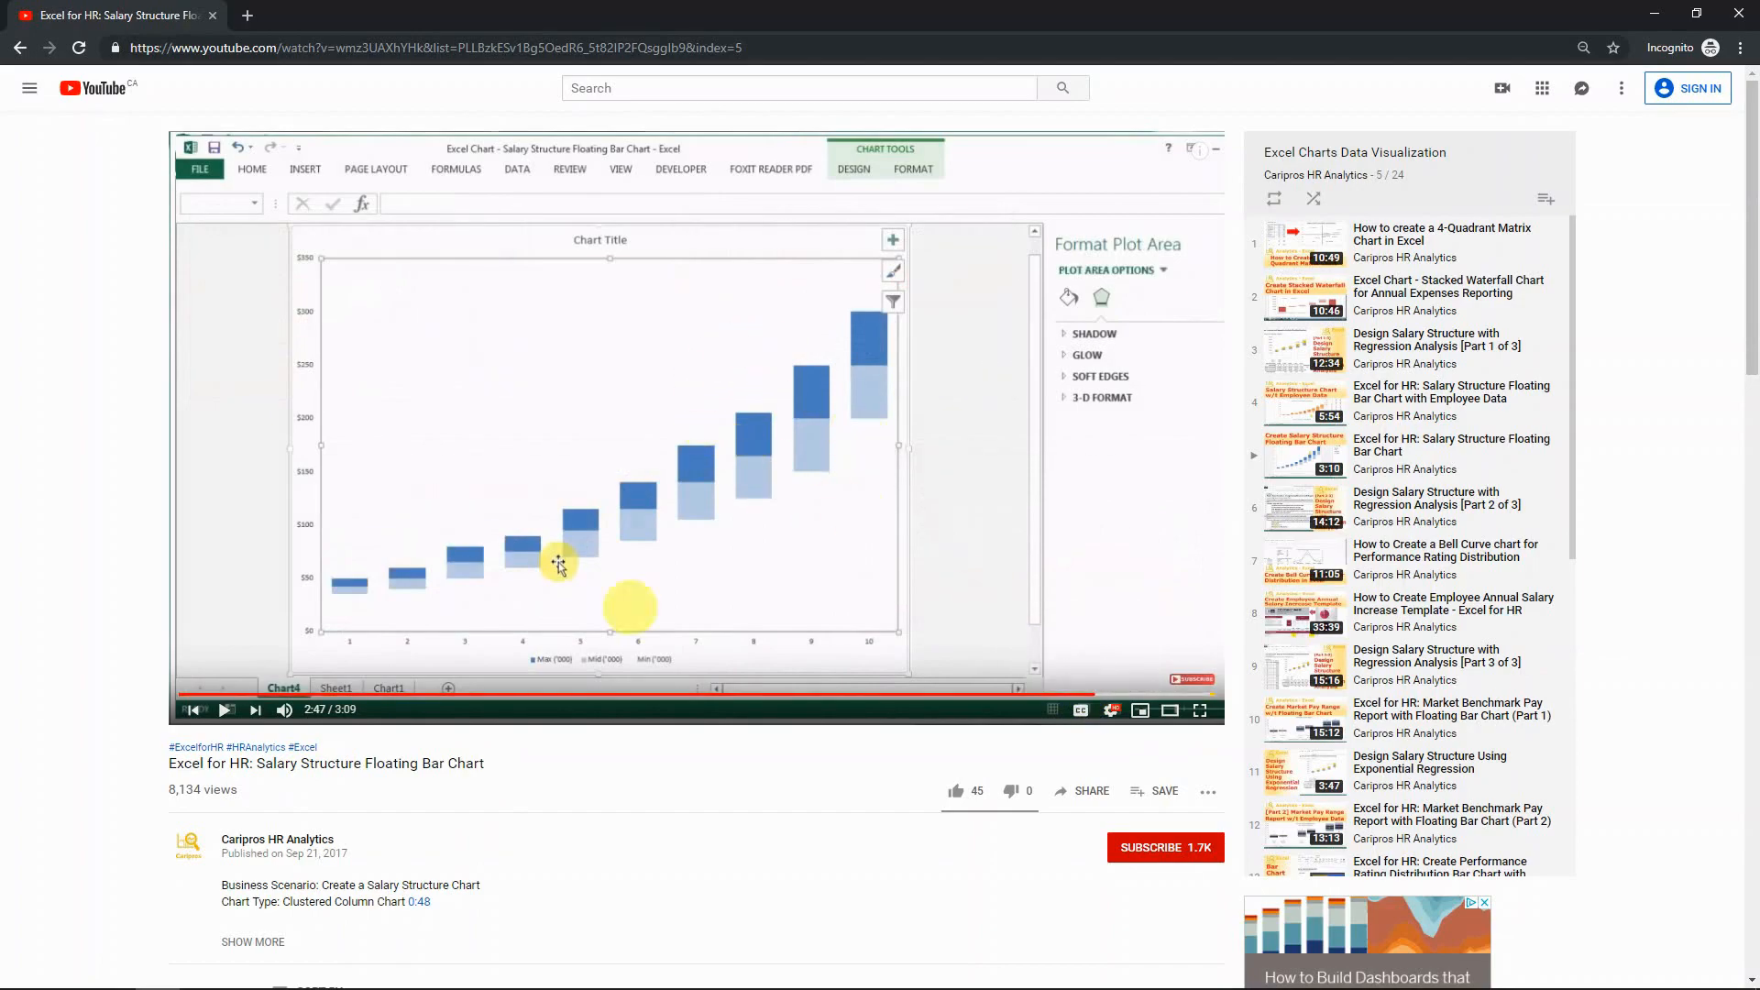
key("alt+Tab")
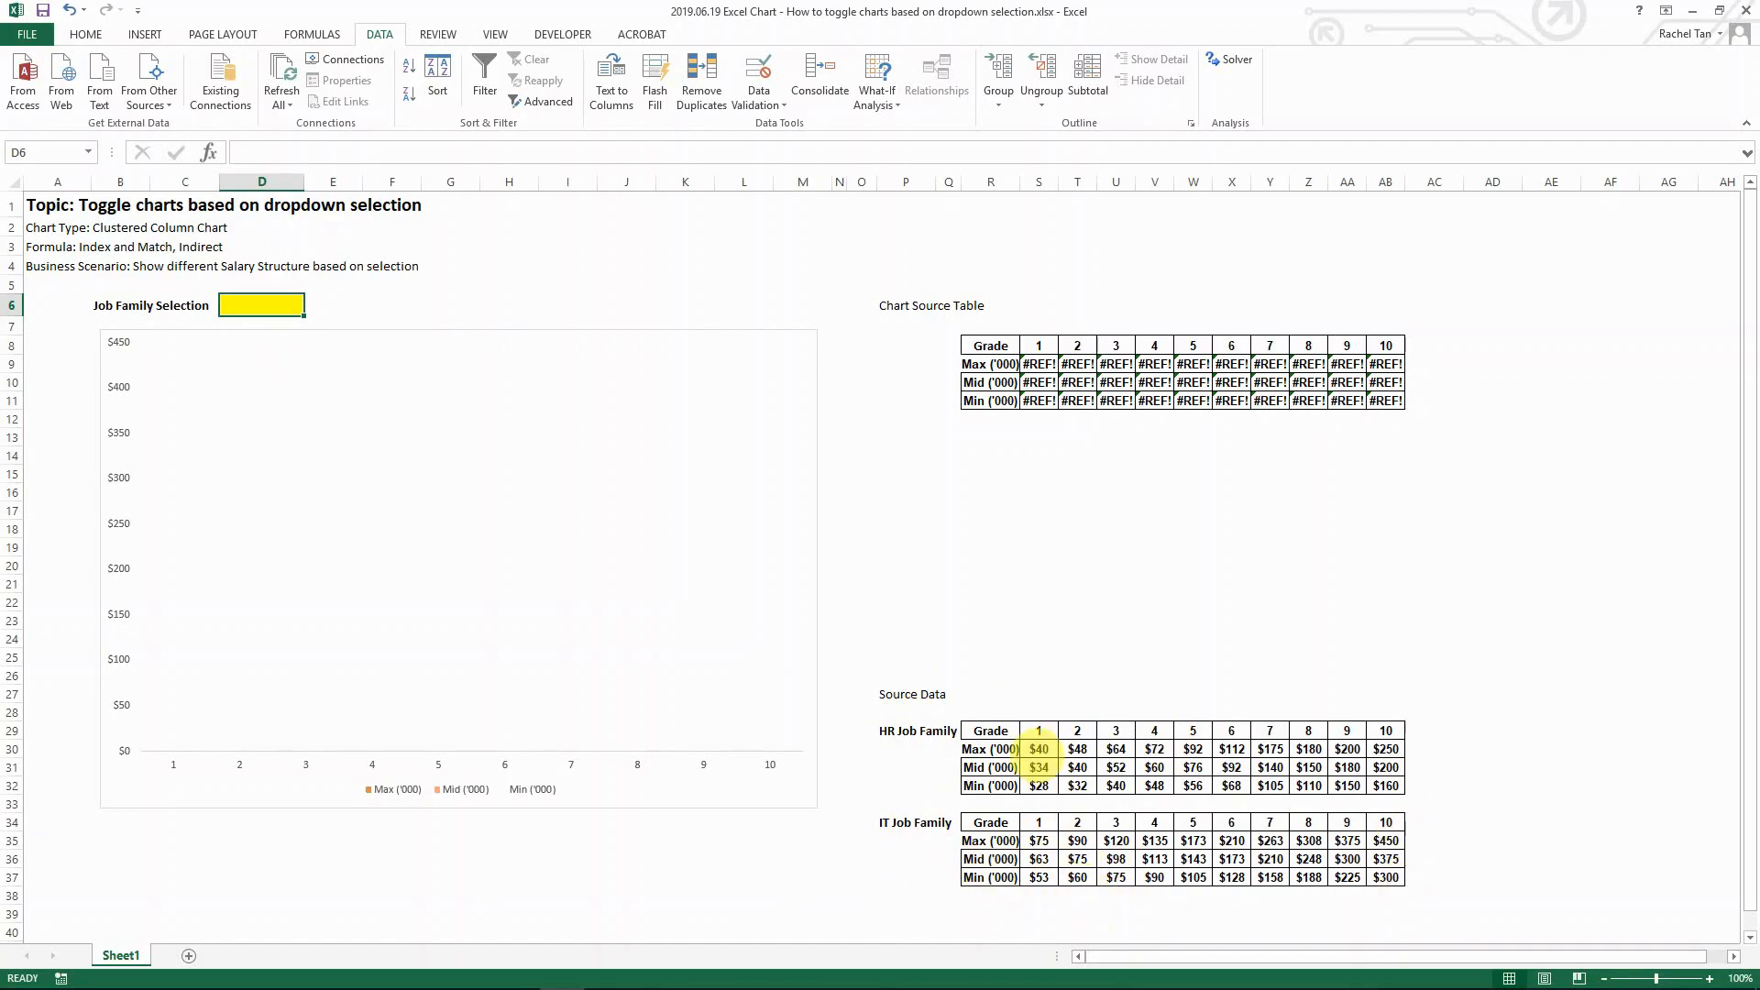
Define the name HR for the HR Job Family salary values in S30:AB32, excluding the headers.
left_click(1039, 752)
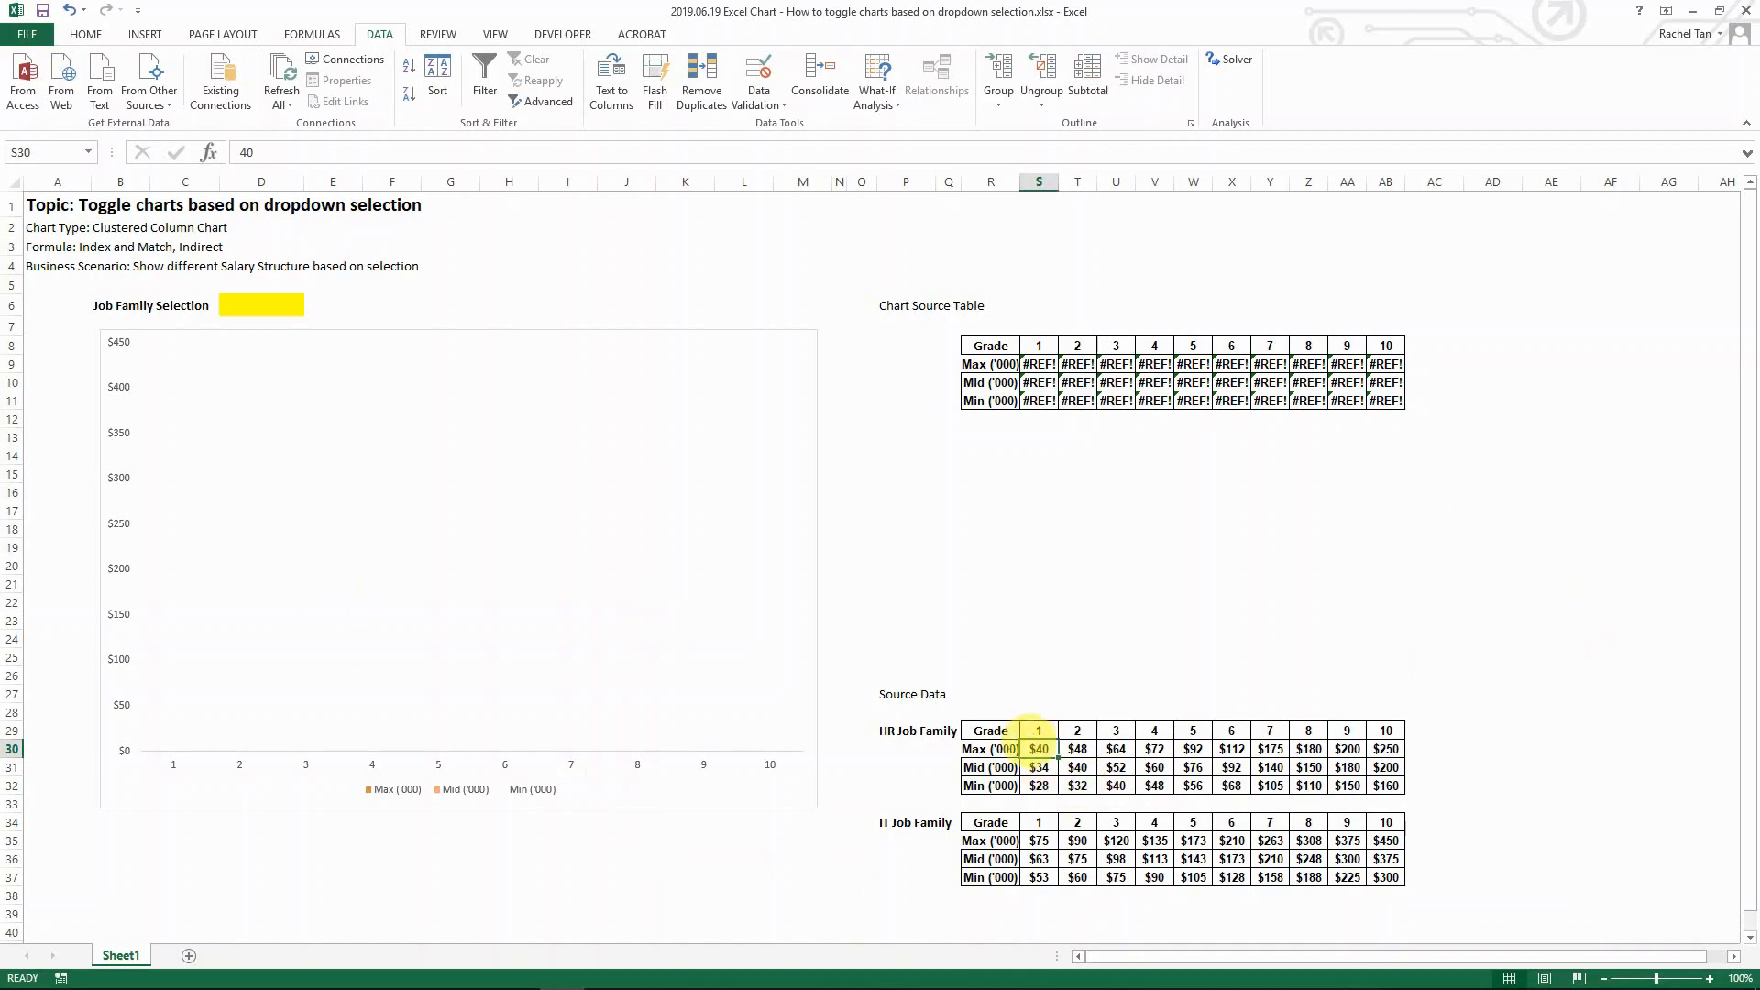
left_click_drag(1038, 748, 1386, 786)
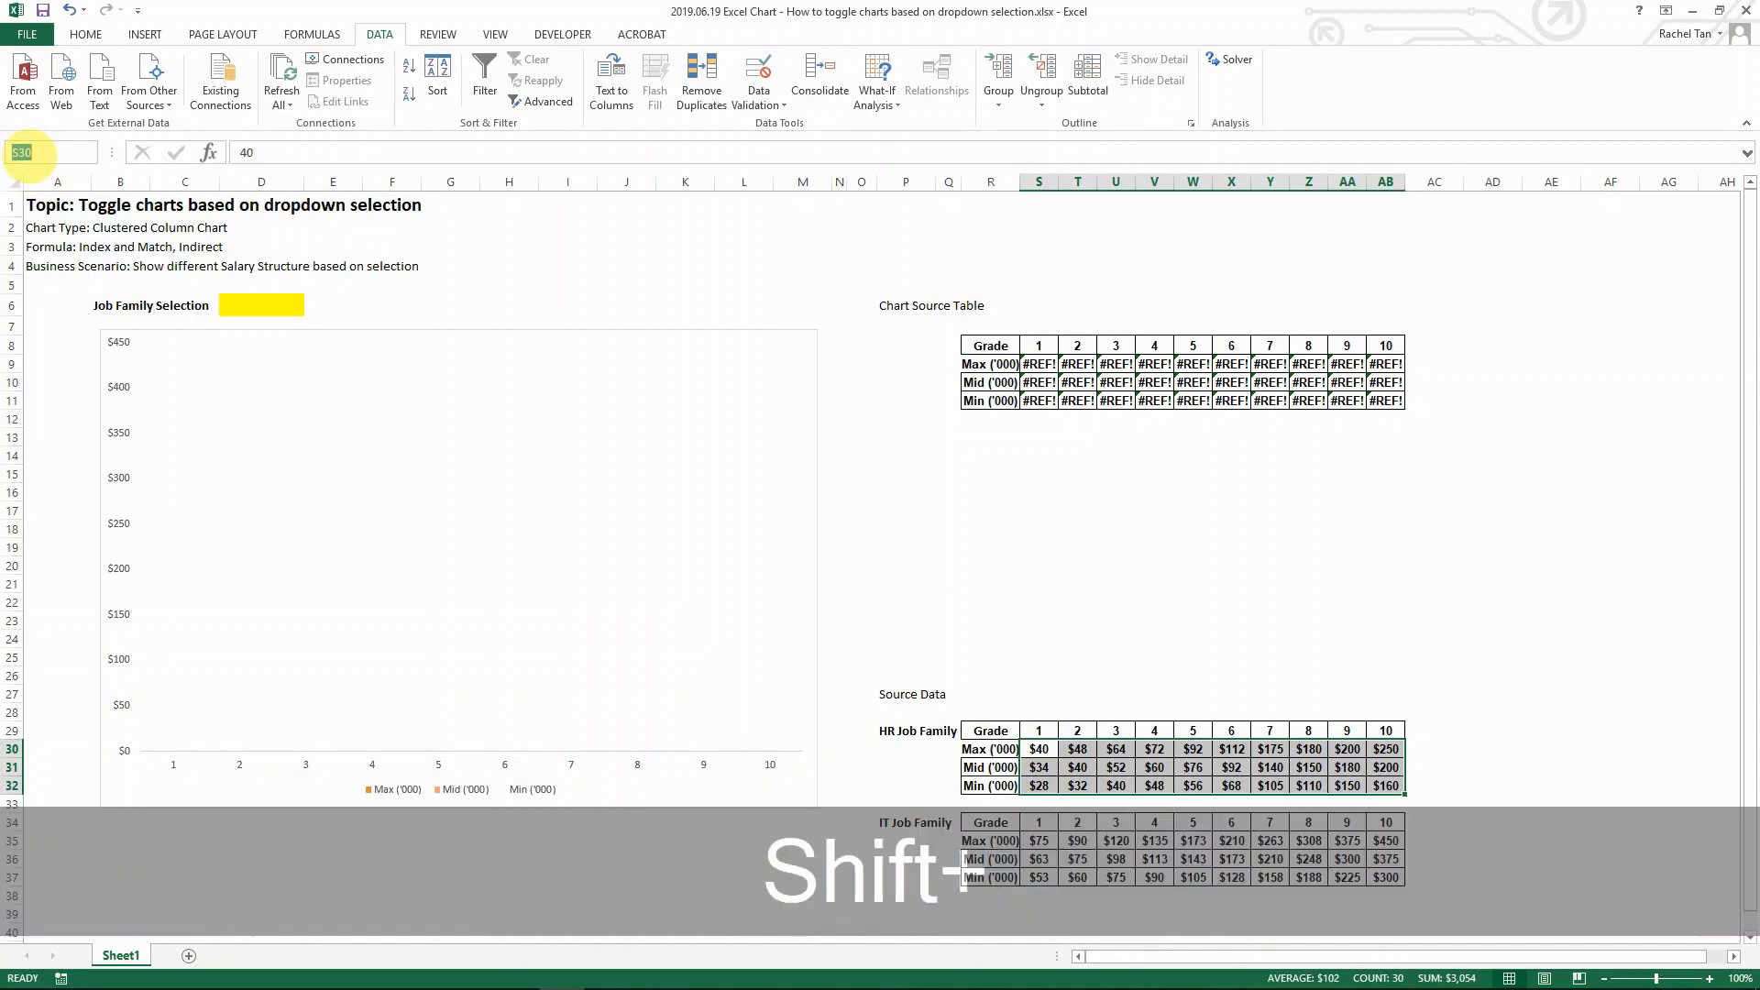
type("HR")
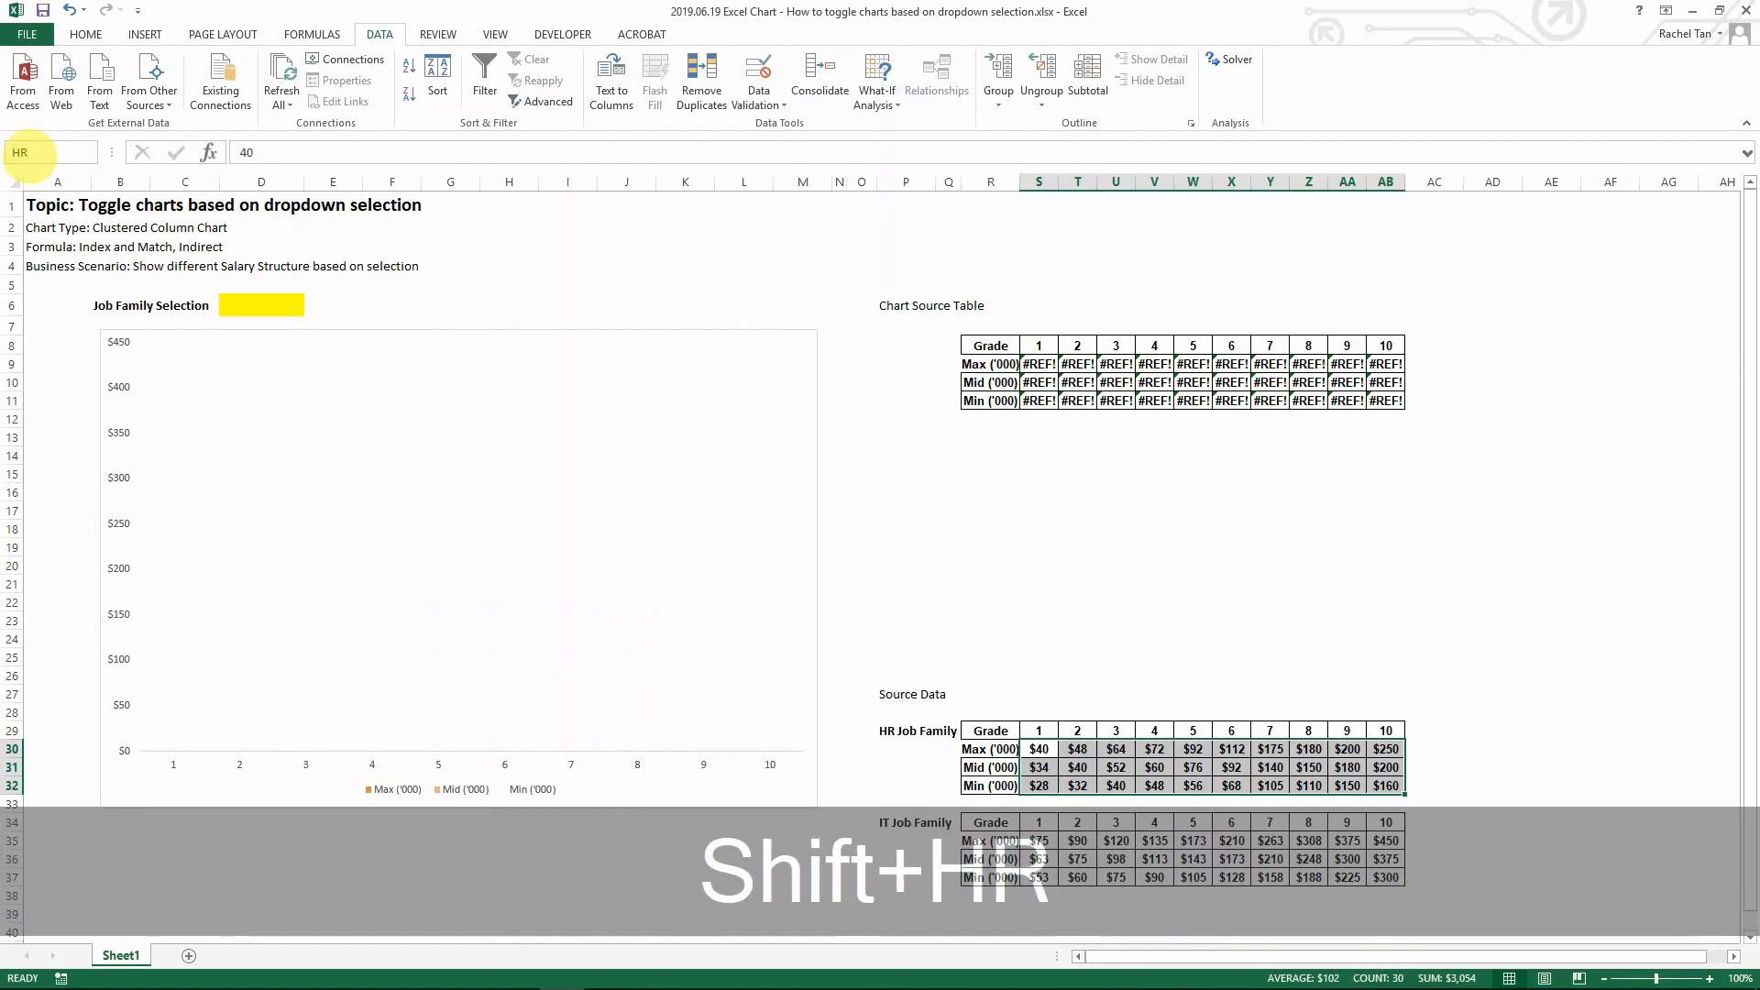
key("Return")
left_click(990, 656)
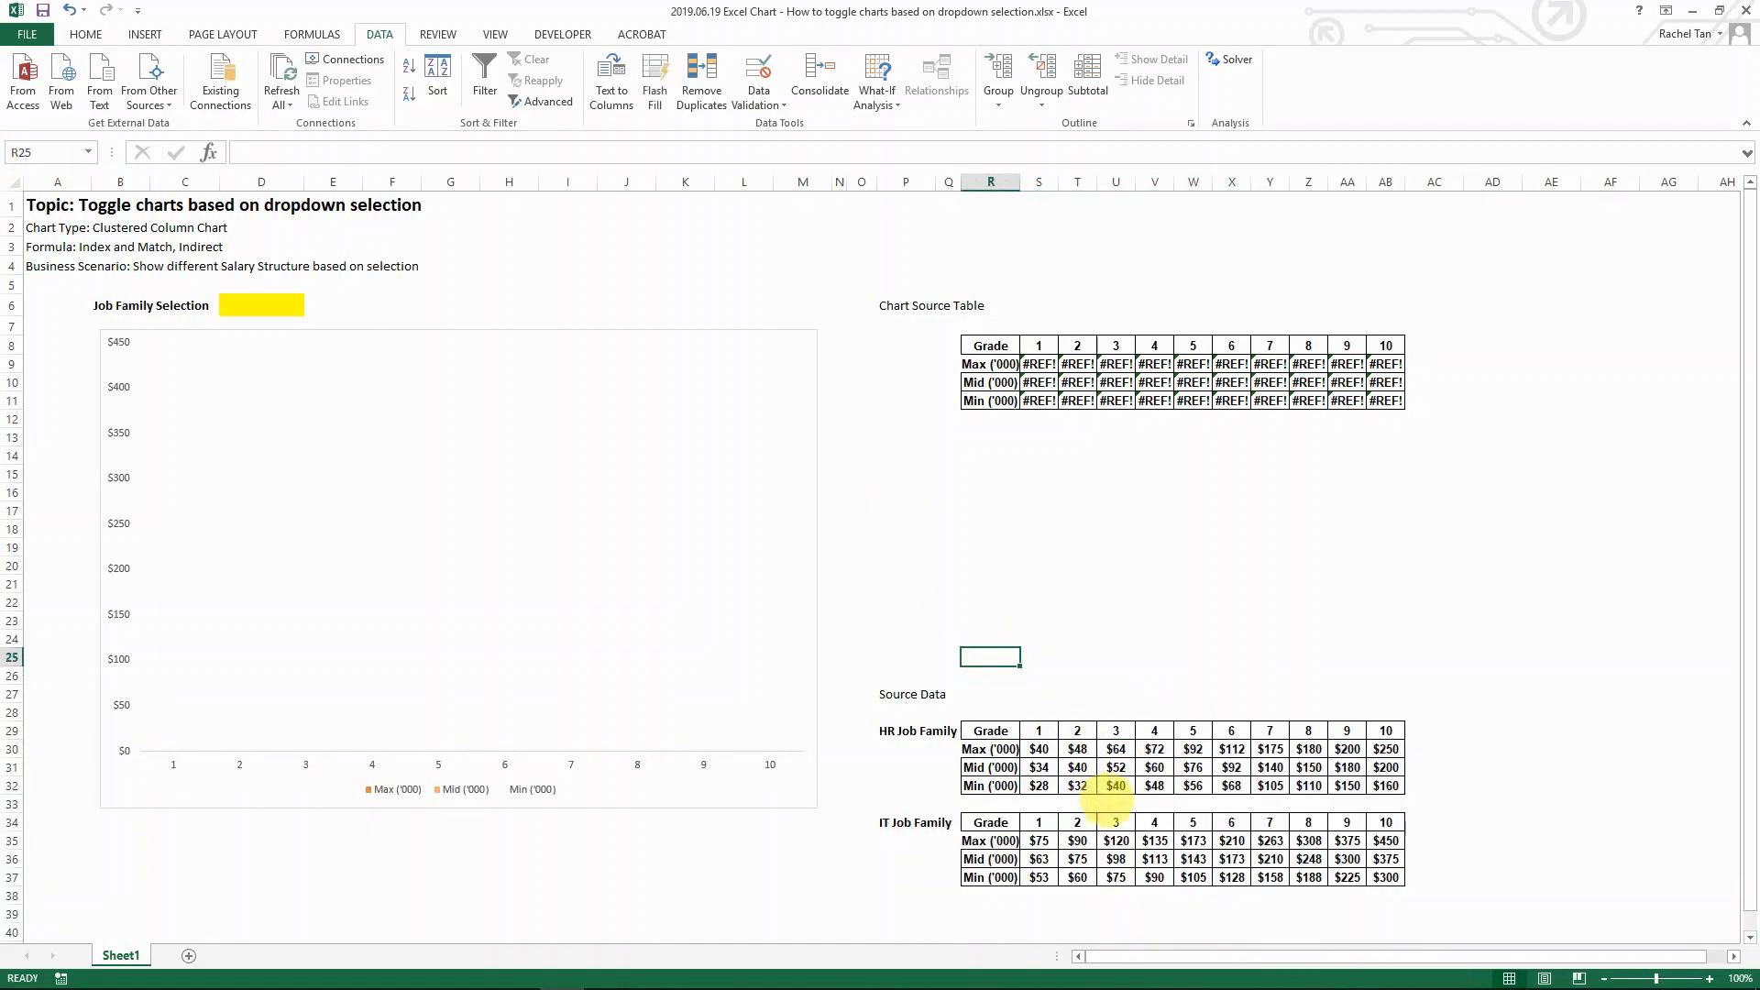
Define the name IT for the IT Job Family salary values in S35:AB37, excluding the headers.
left_click_drag(1039, 841, 1386, 878)
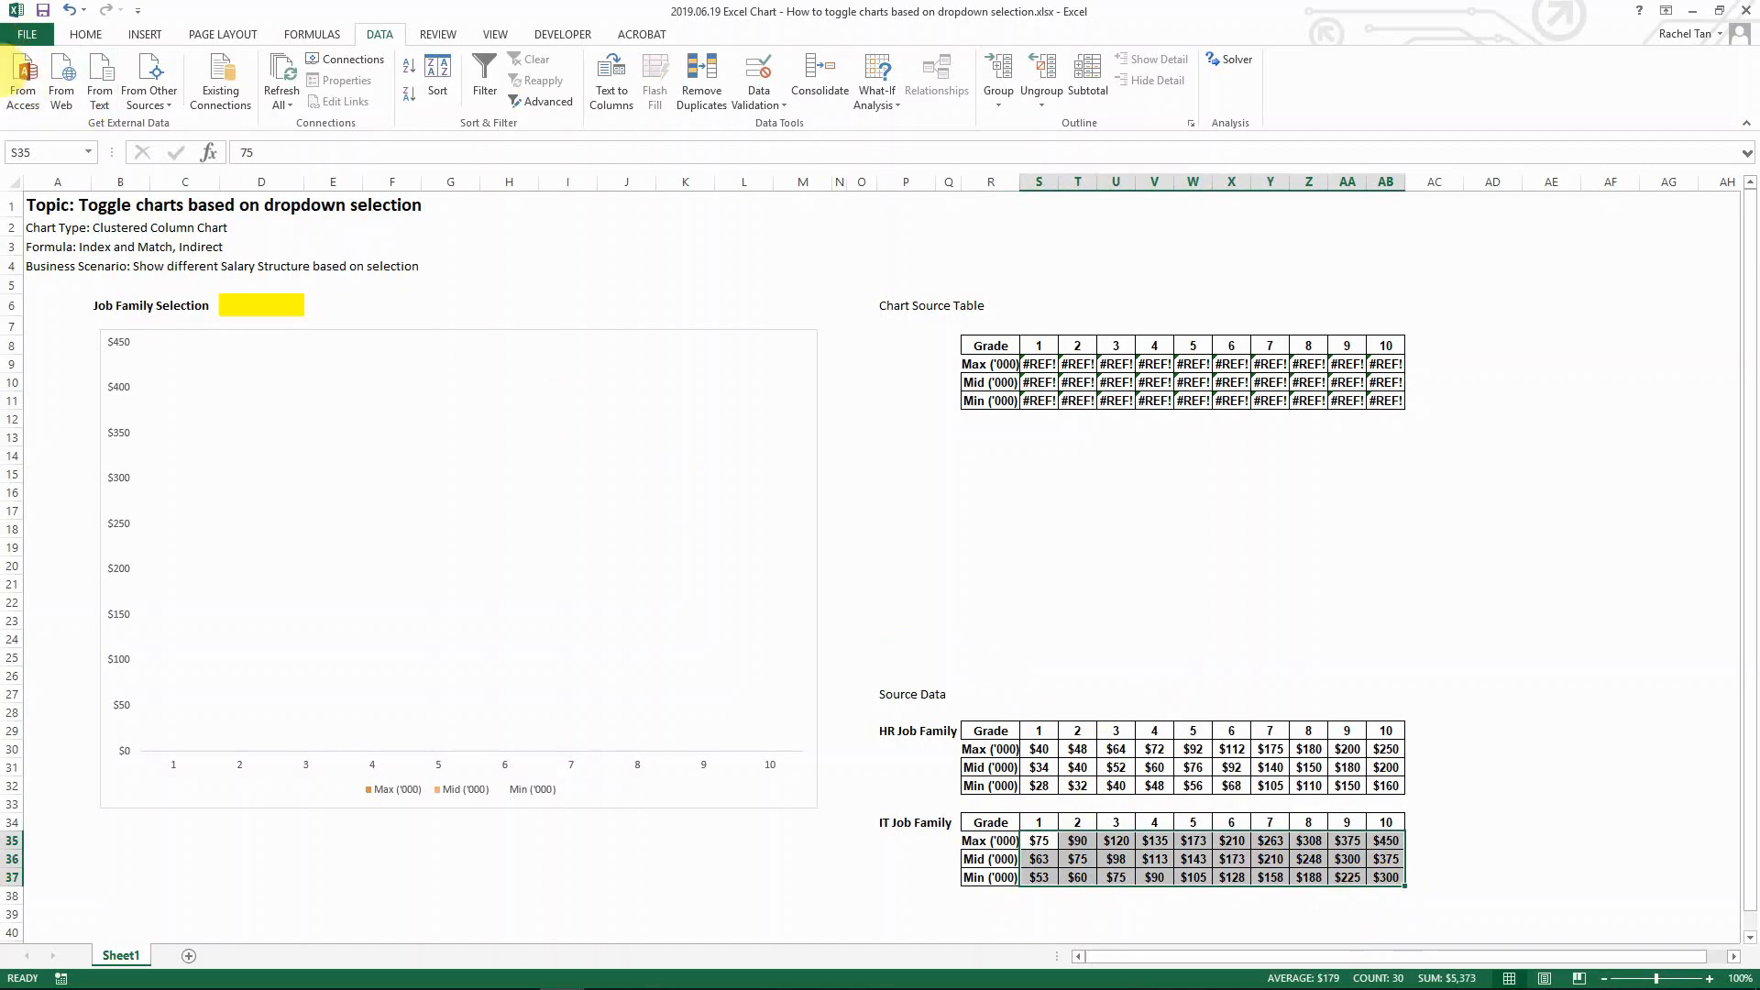
left_click(55, 152)
type("IT")
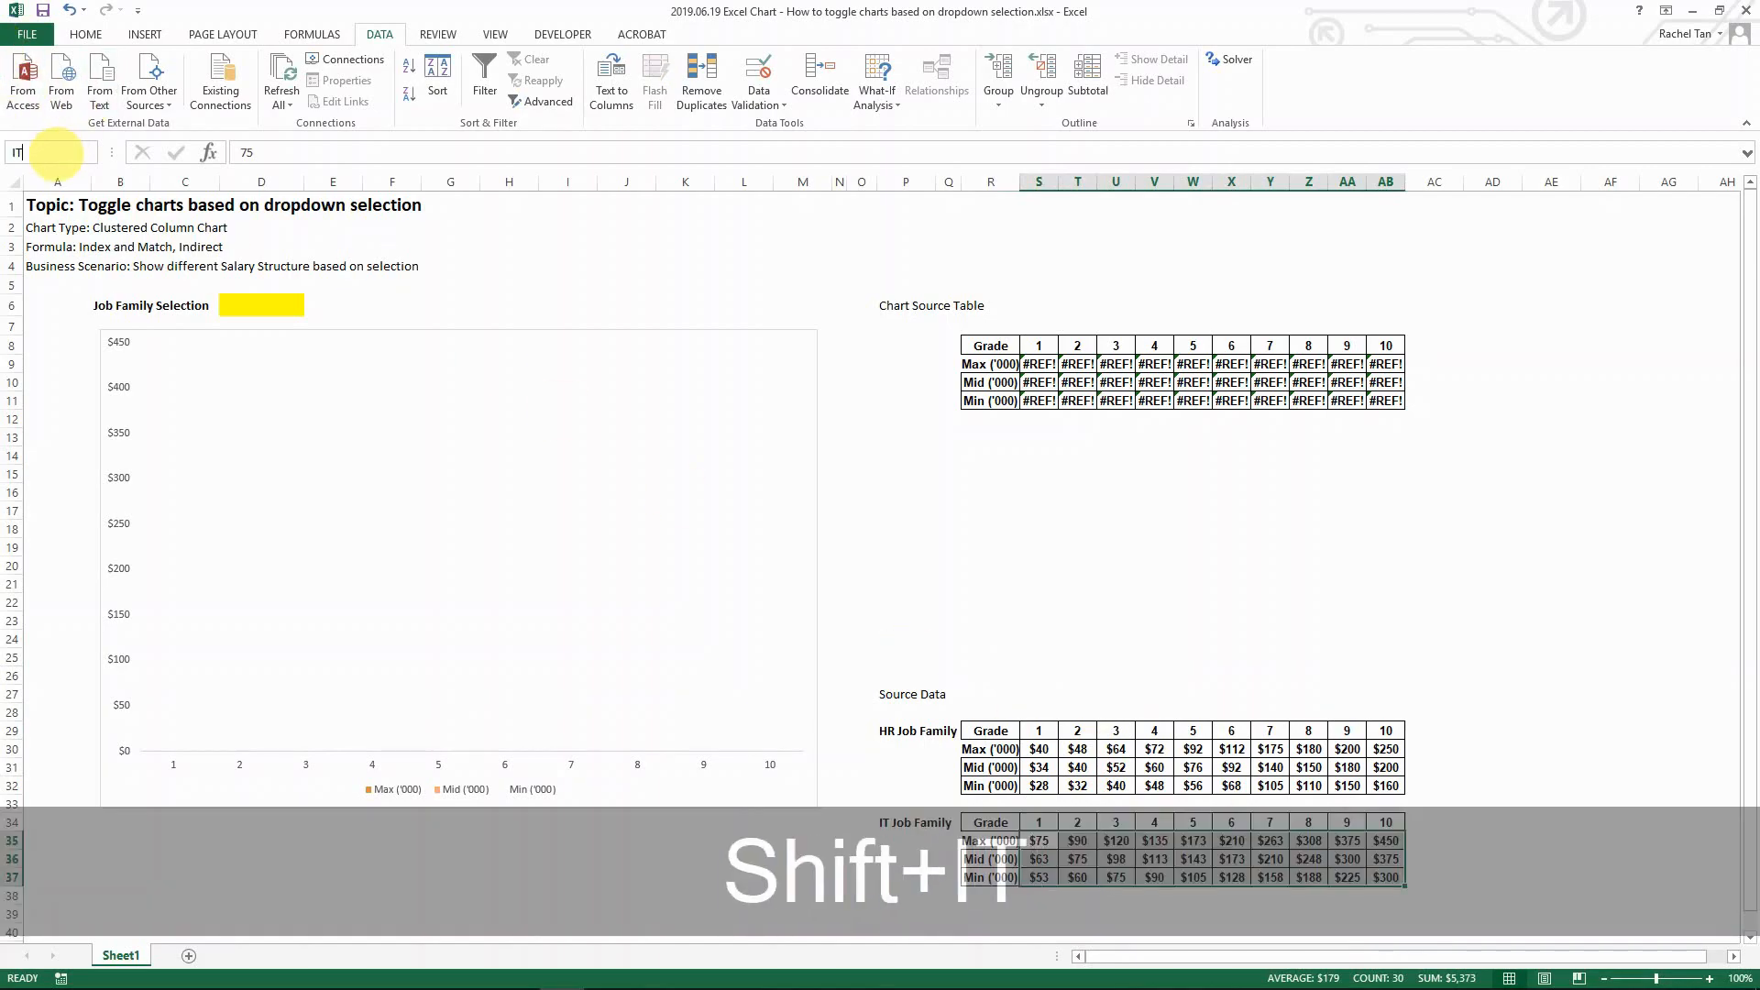
key("Return")
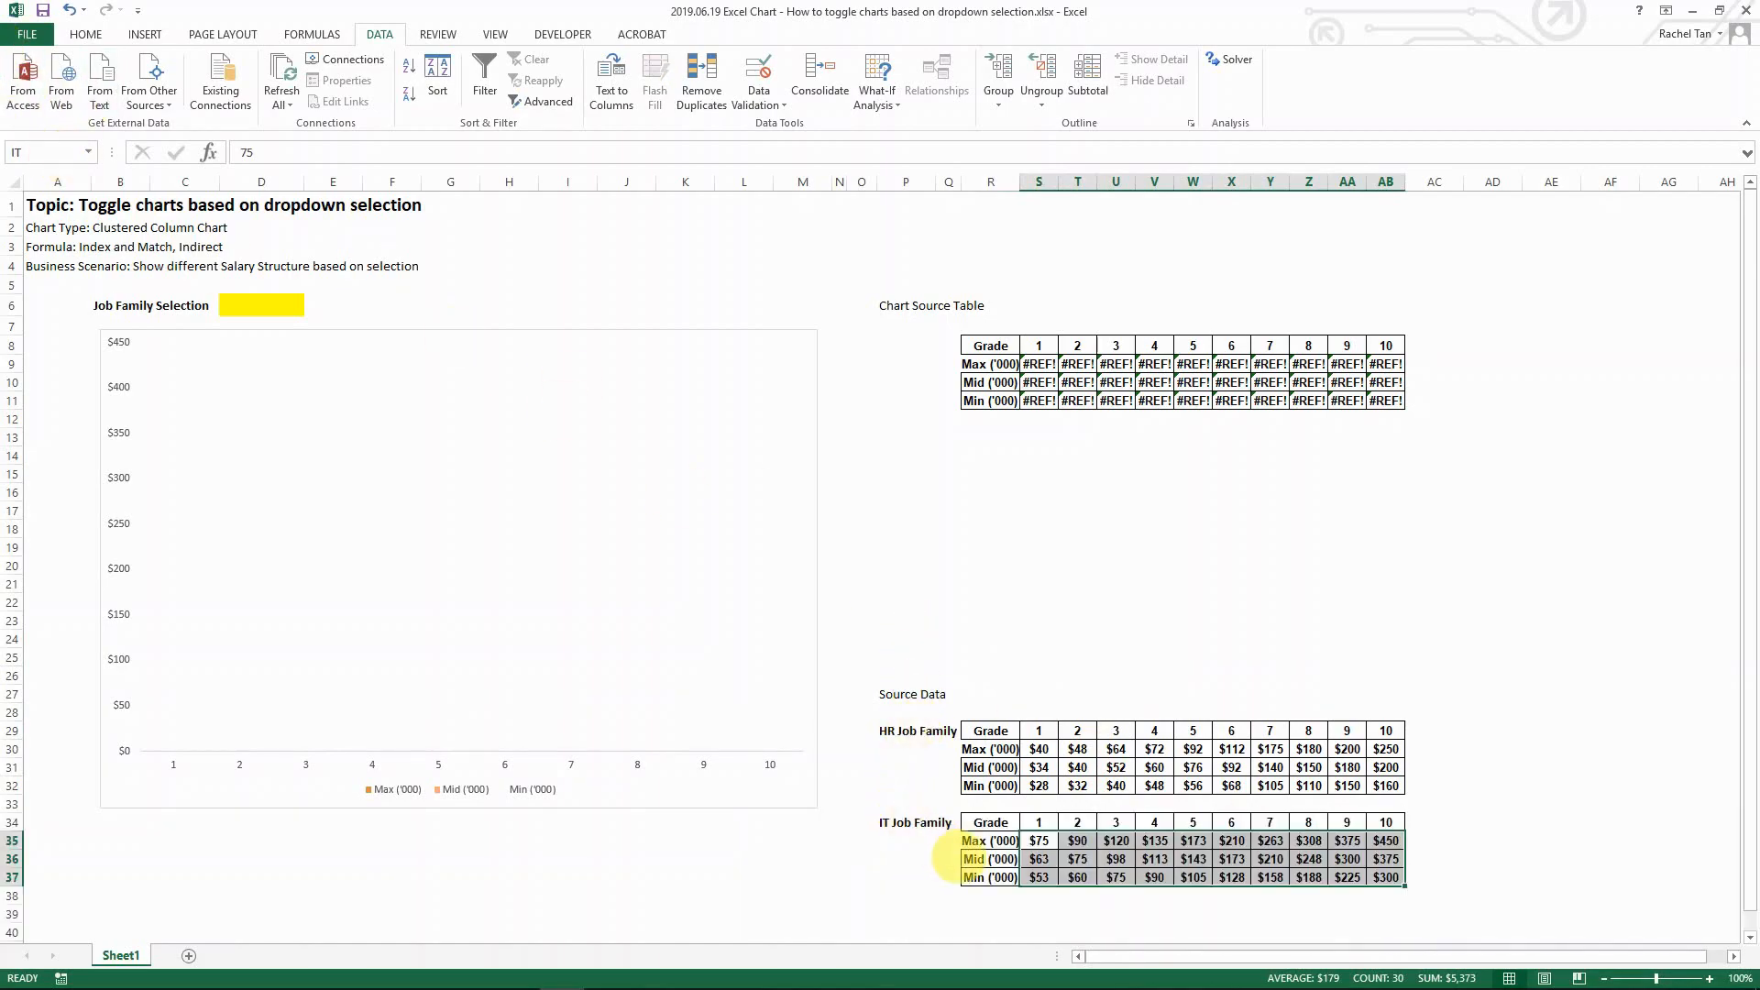
Check the HR and IT named ranges by jumping to each one in turn.
left_click(87, 152)
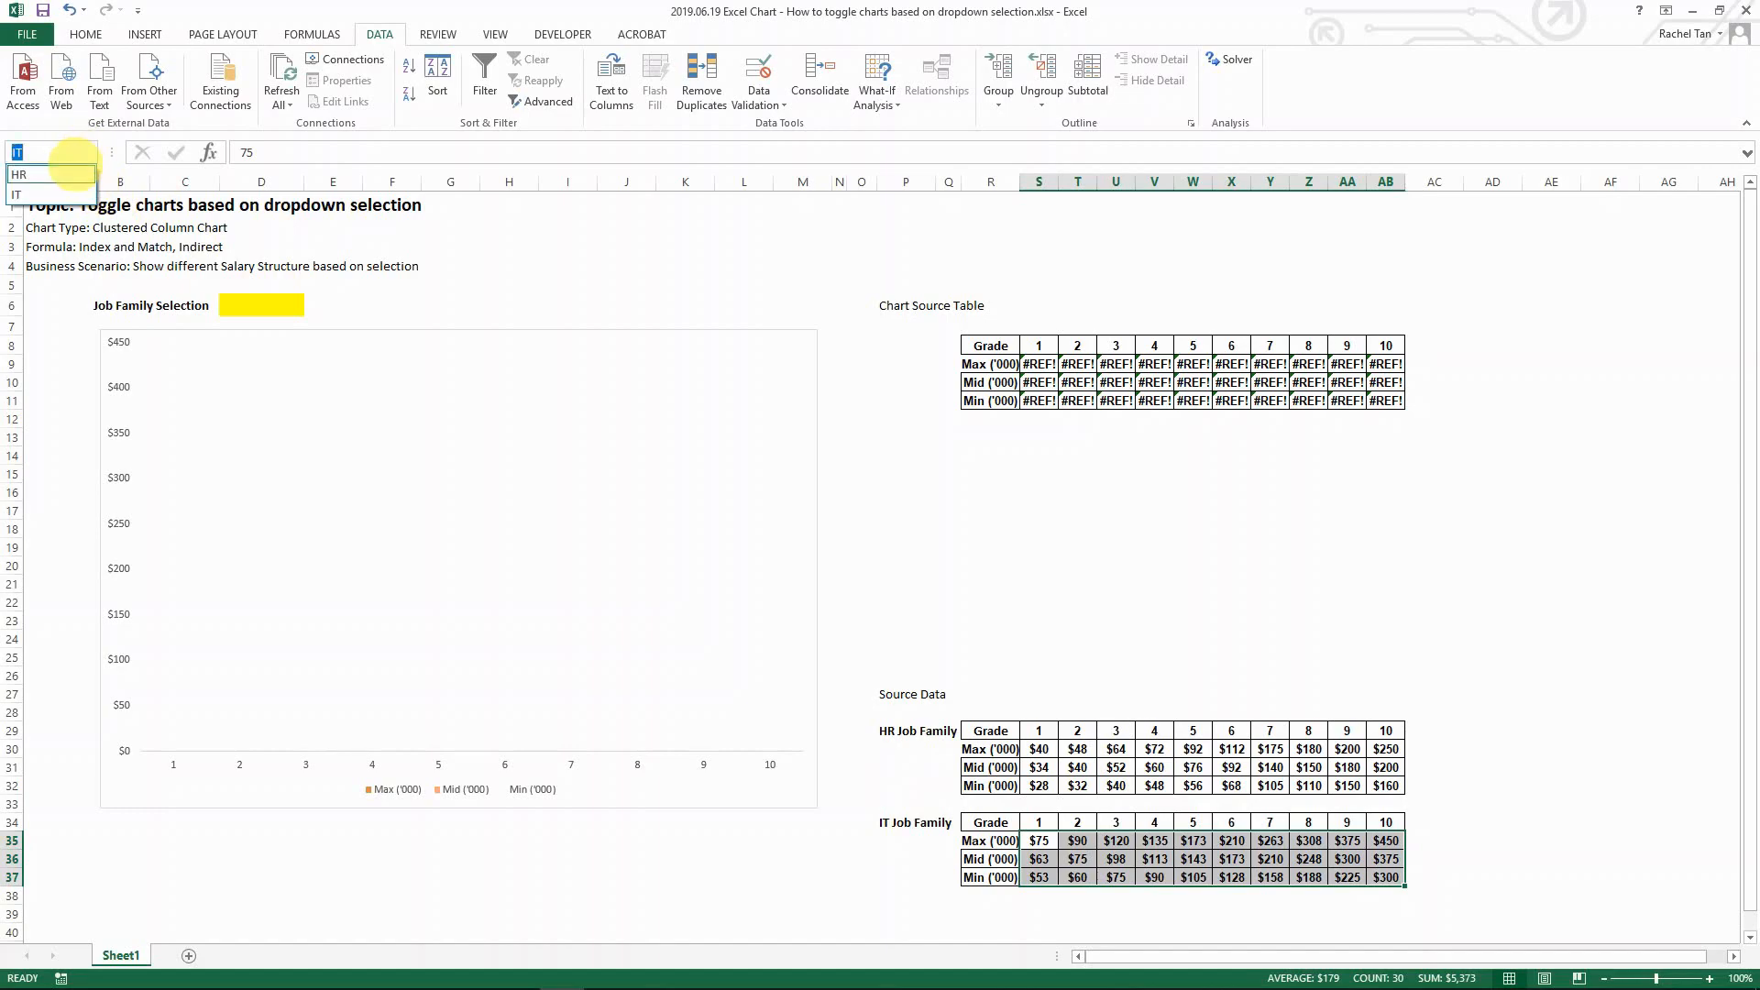
left_click(28, 174)
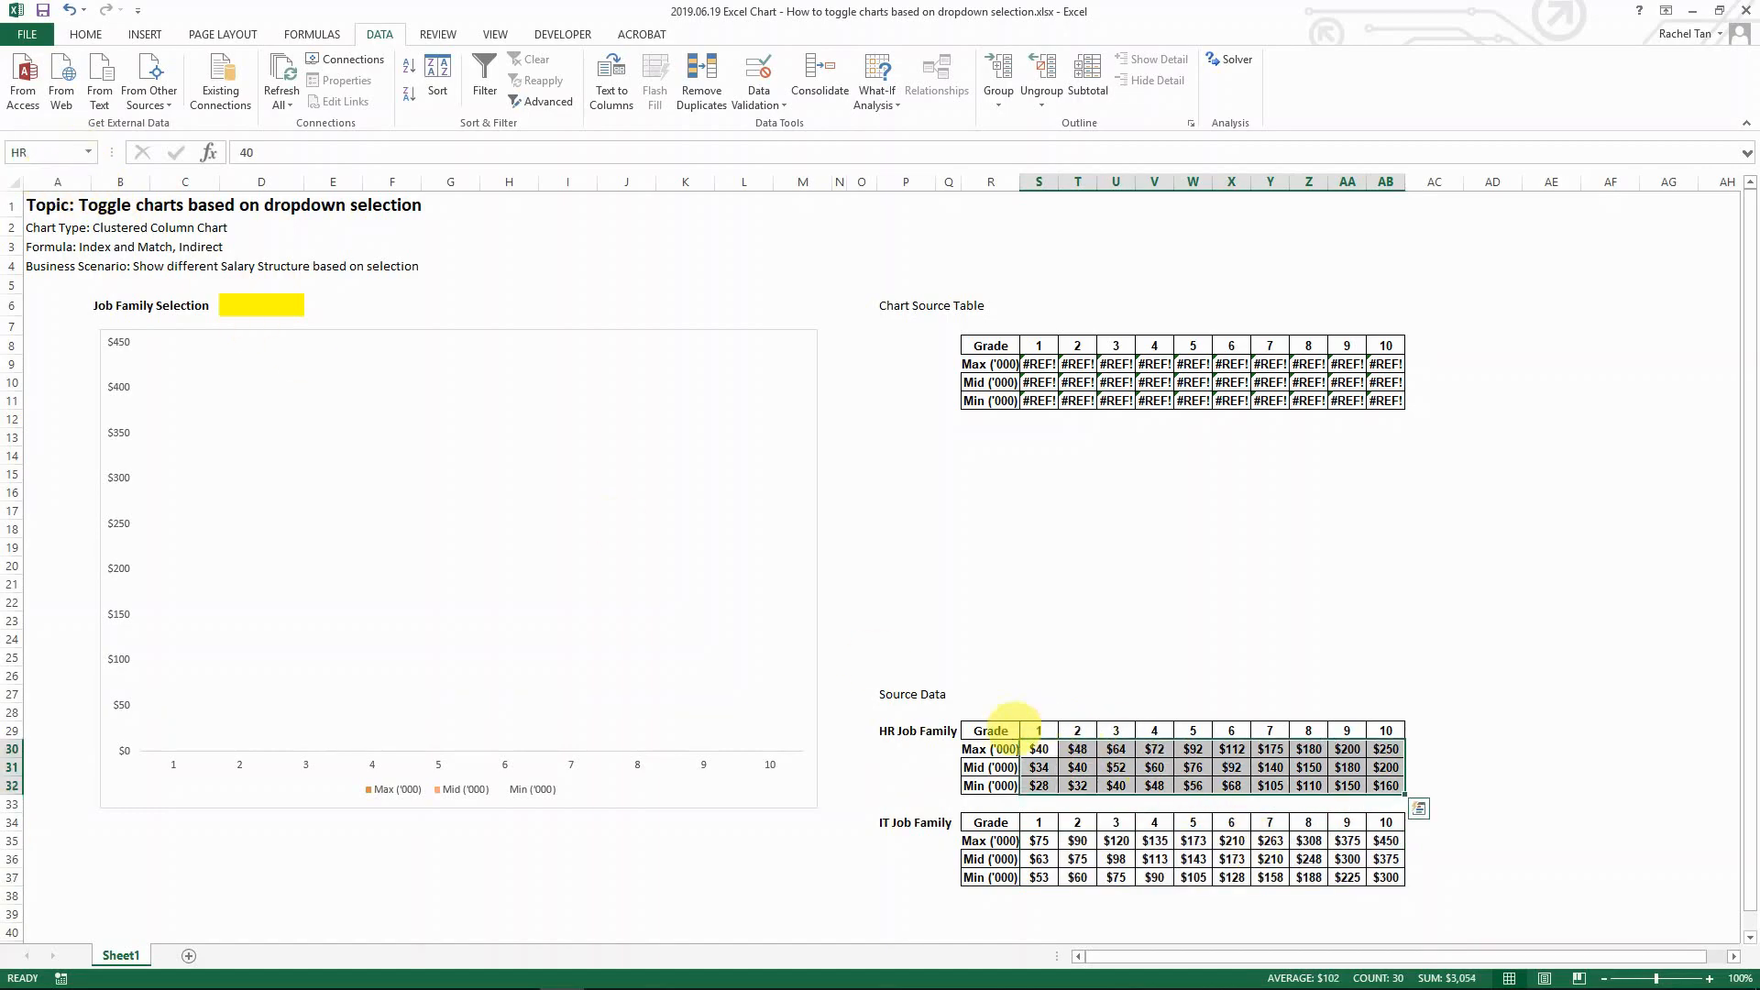
left_click(87, 152)
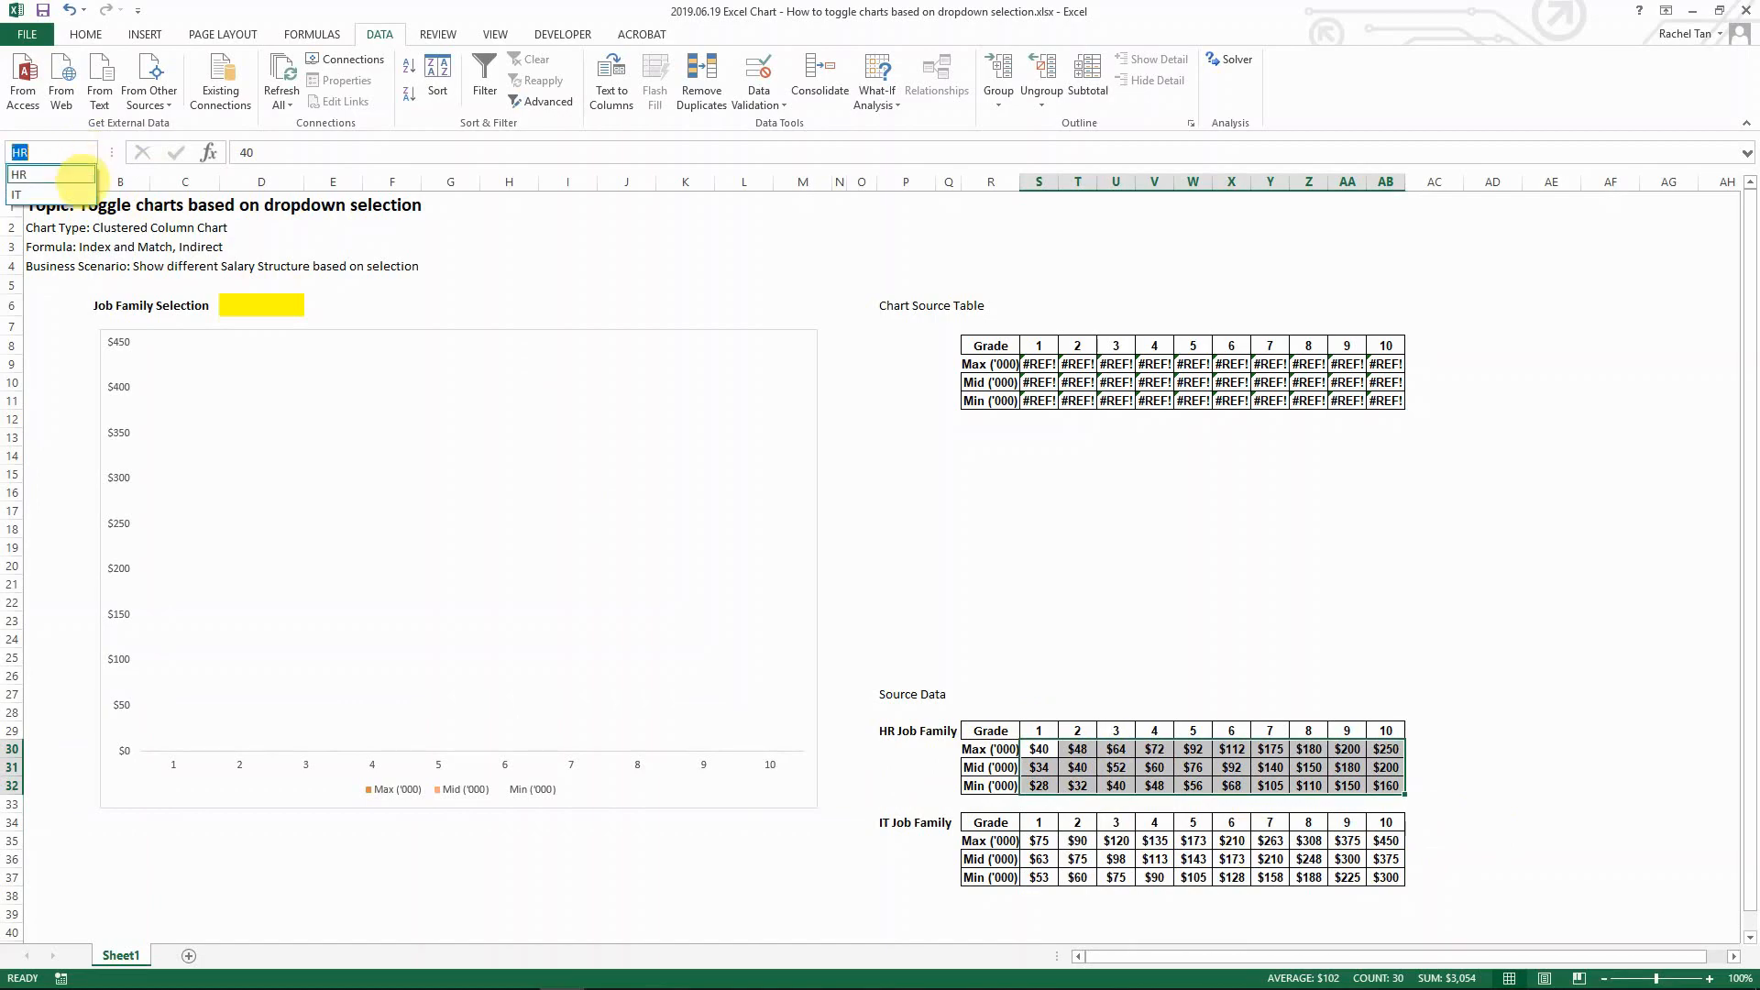
left_click(55, 194)
left_click(921, 550)
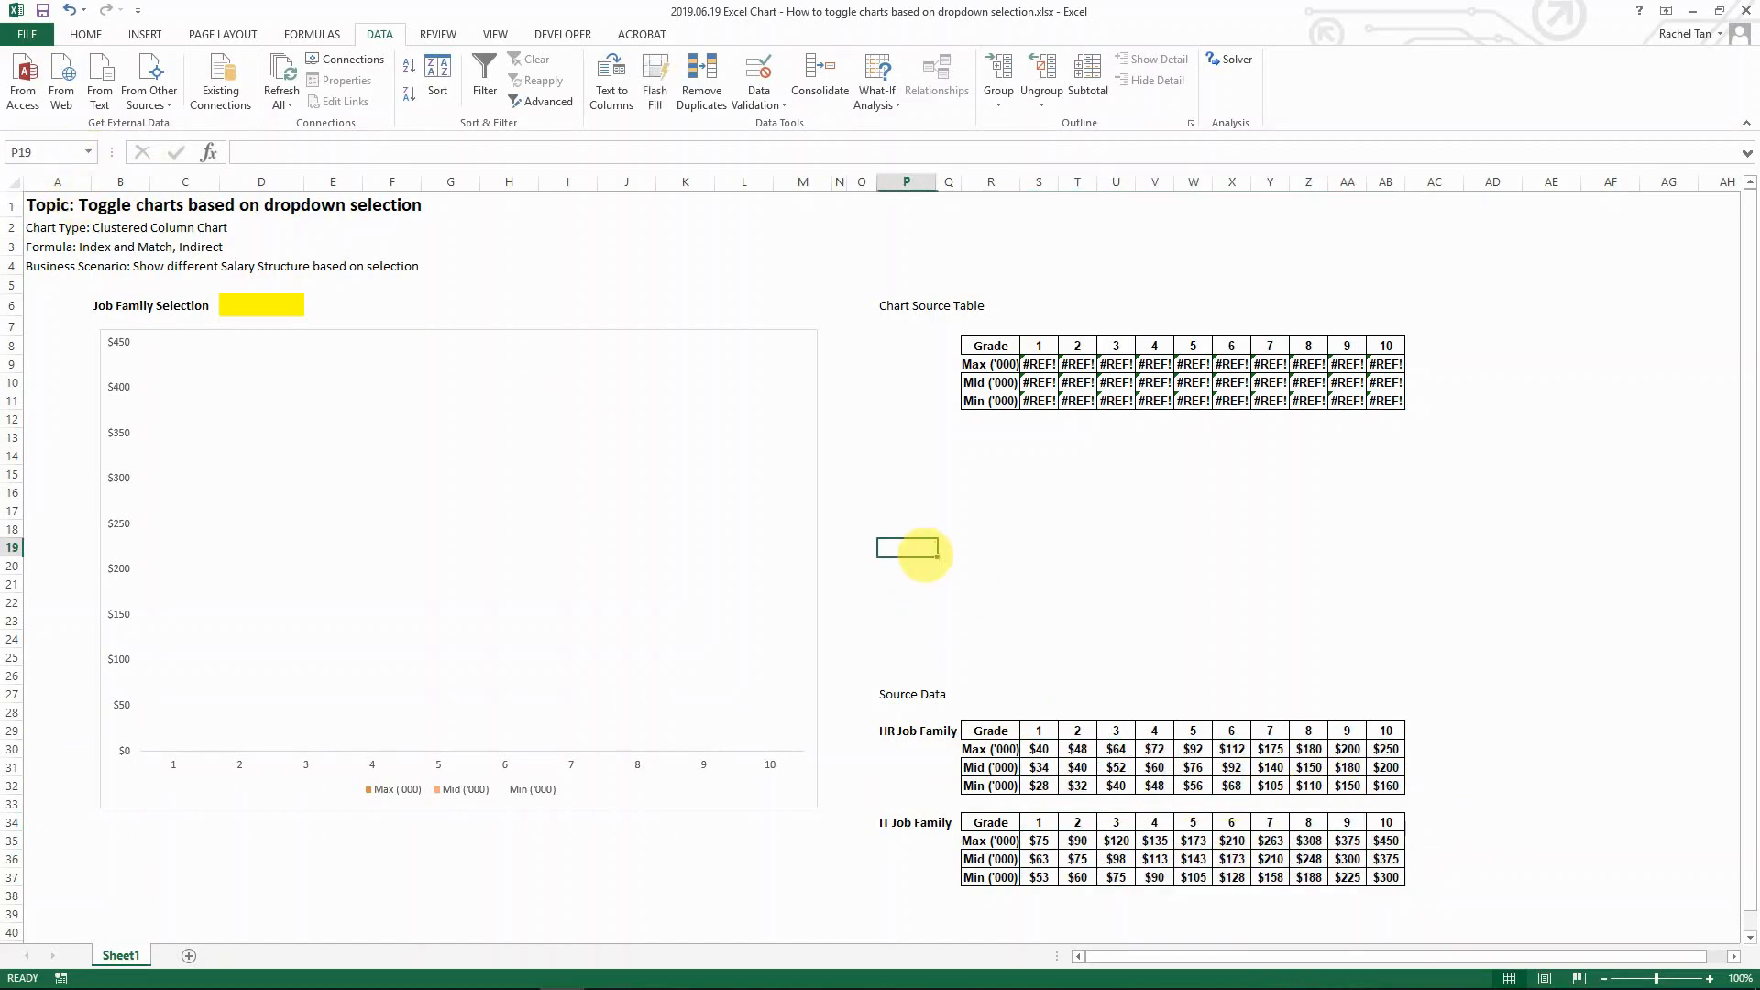
Add a data validation list to the job family selection cell D6 with the source "HR, IT".
left_click(188, 305)
left_click(268, 312)
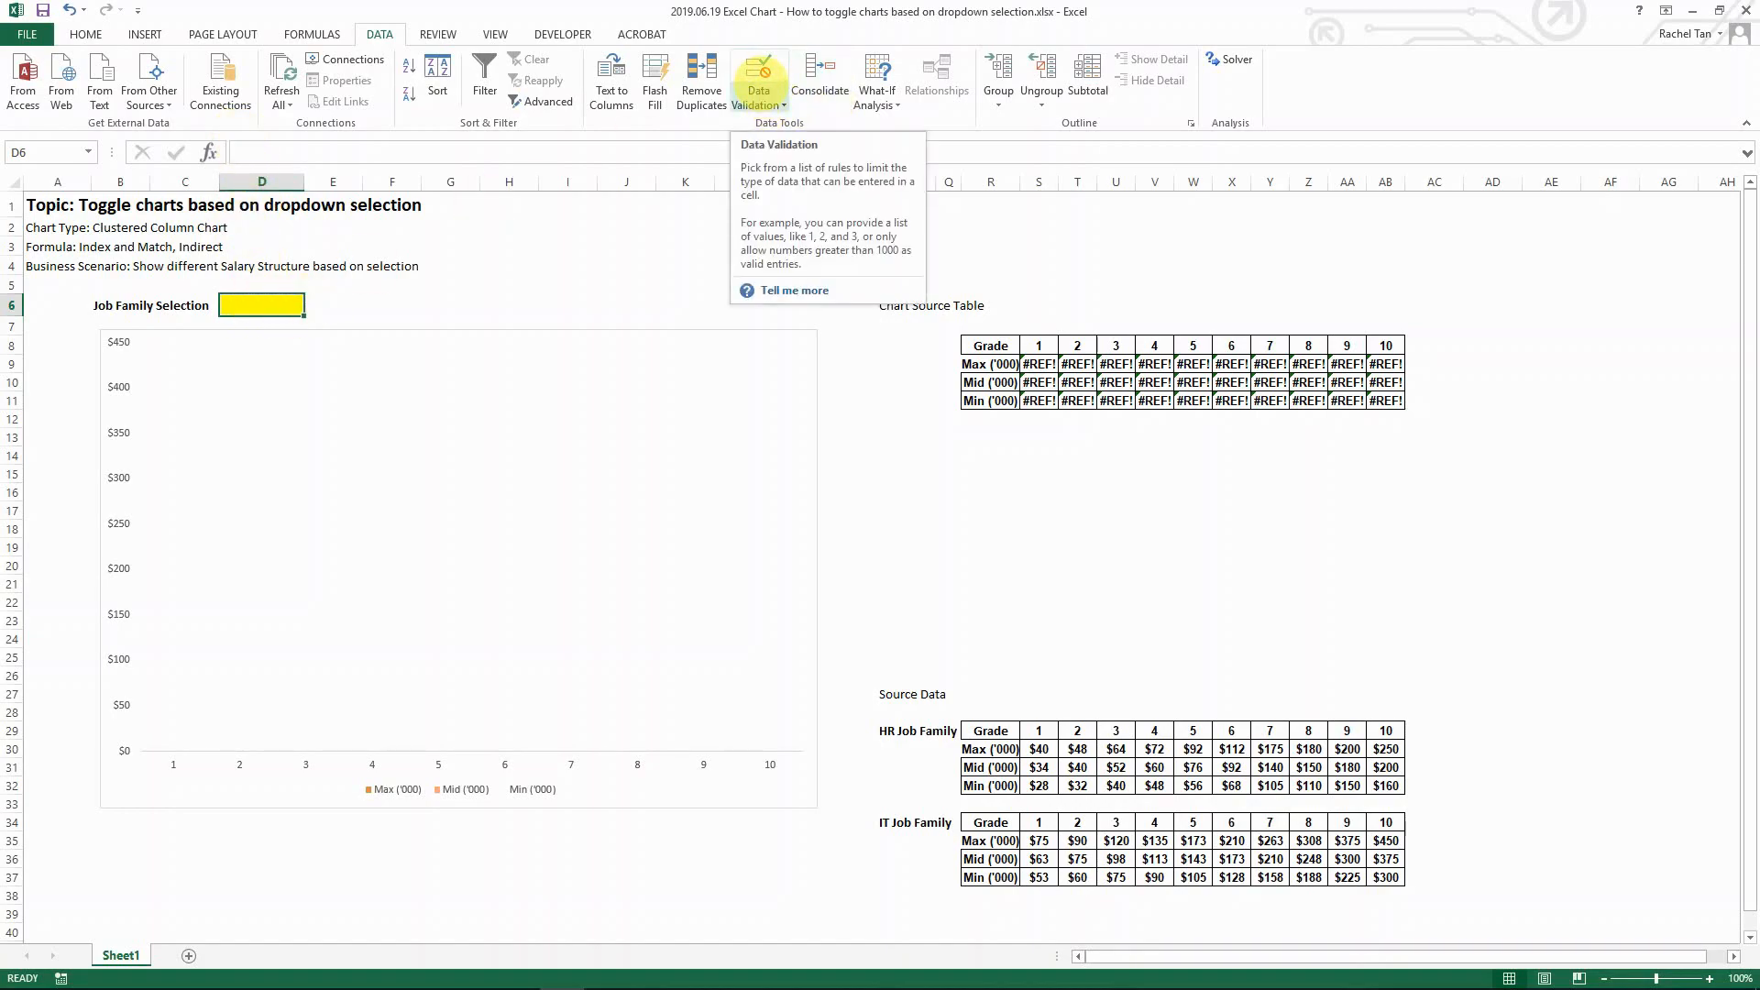
left_click(757, 103)
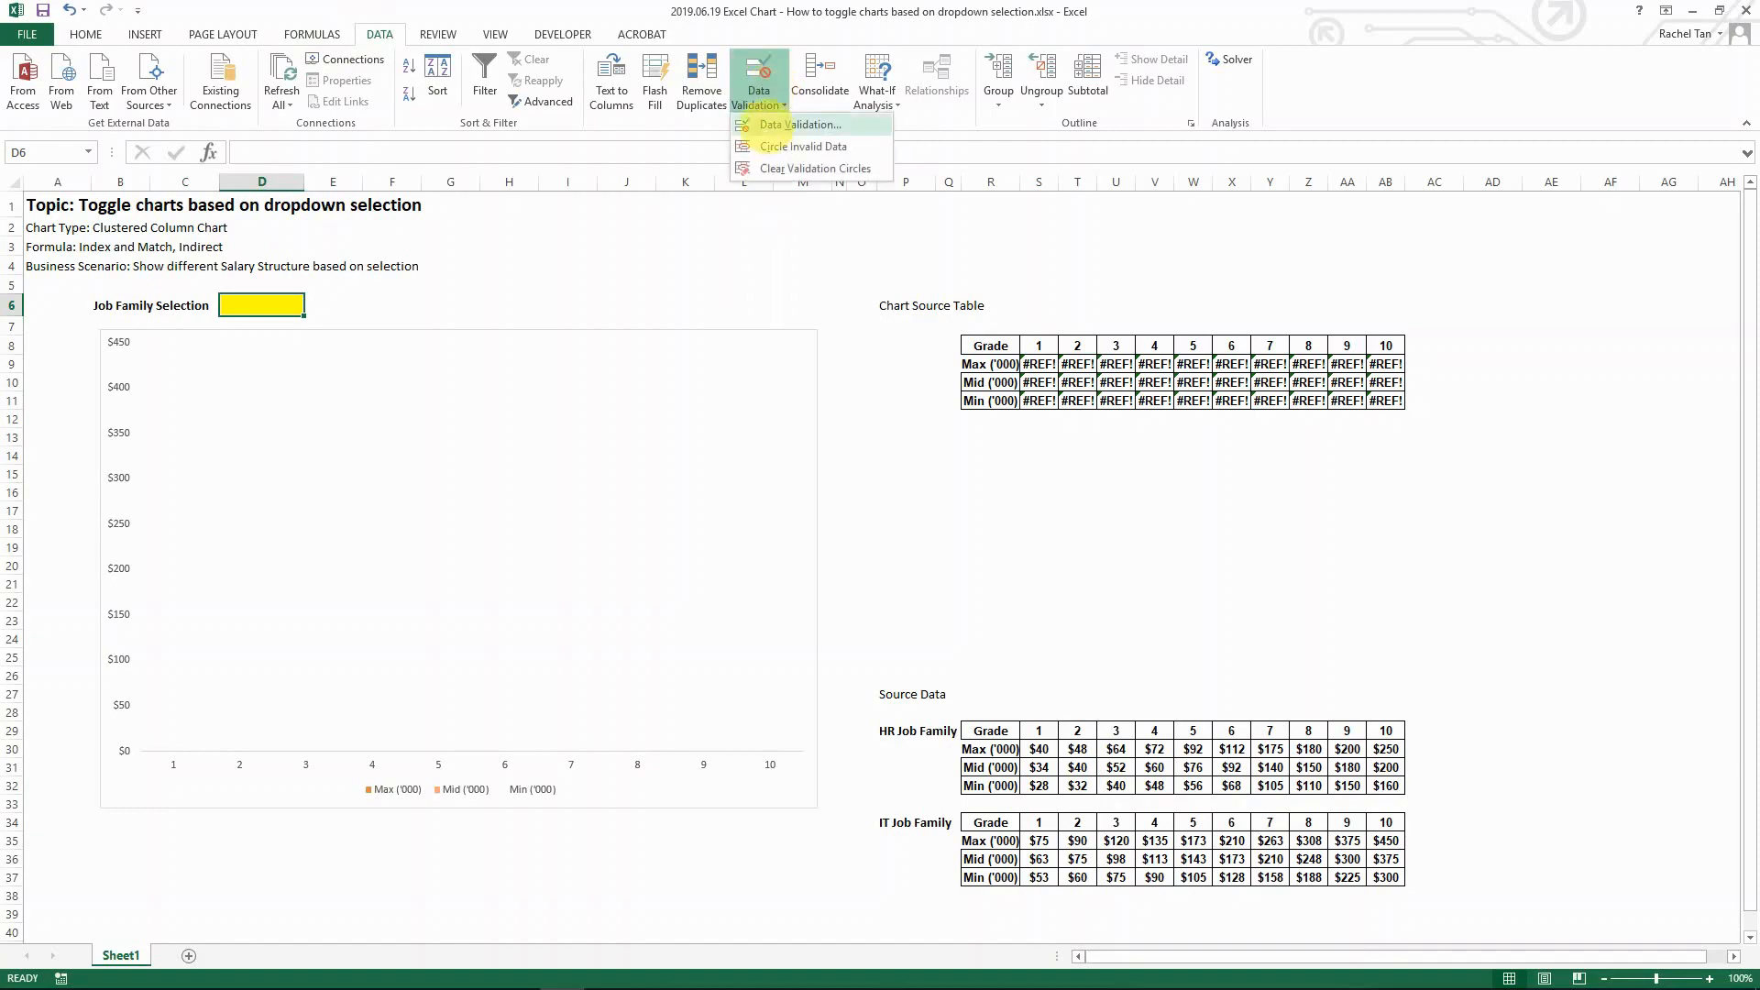
left_click(781, 124)
left_click_drag(318, 70, 377, 219)
left_click(302, 295)
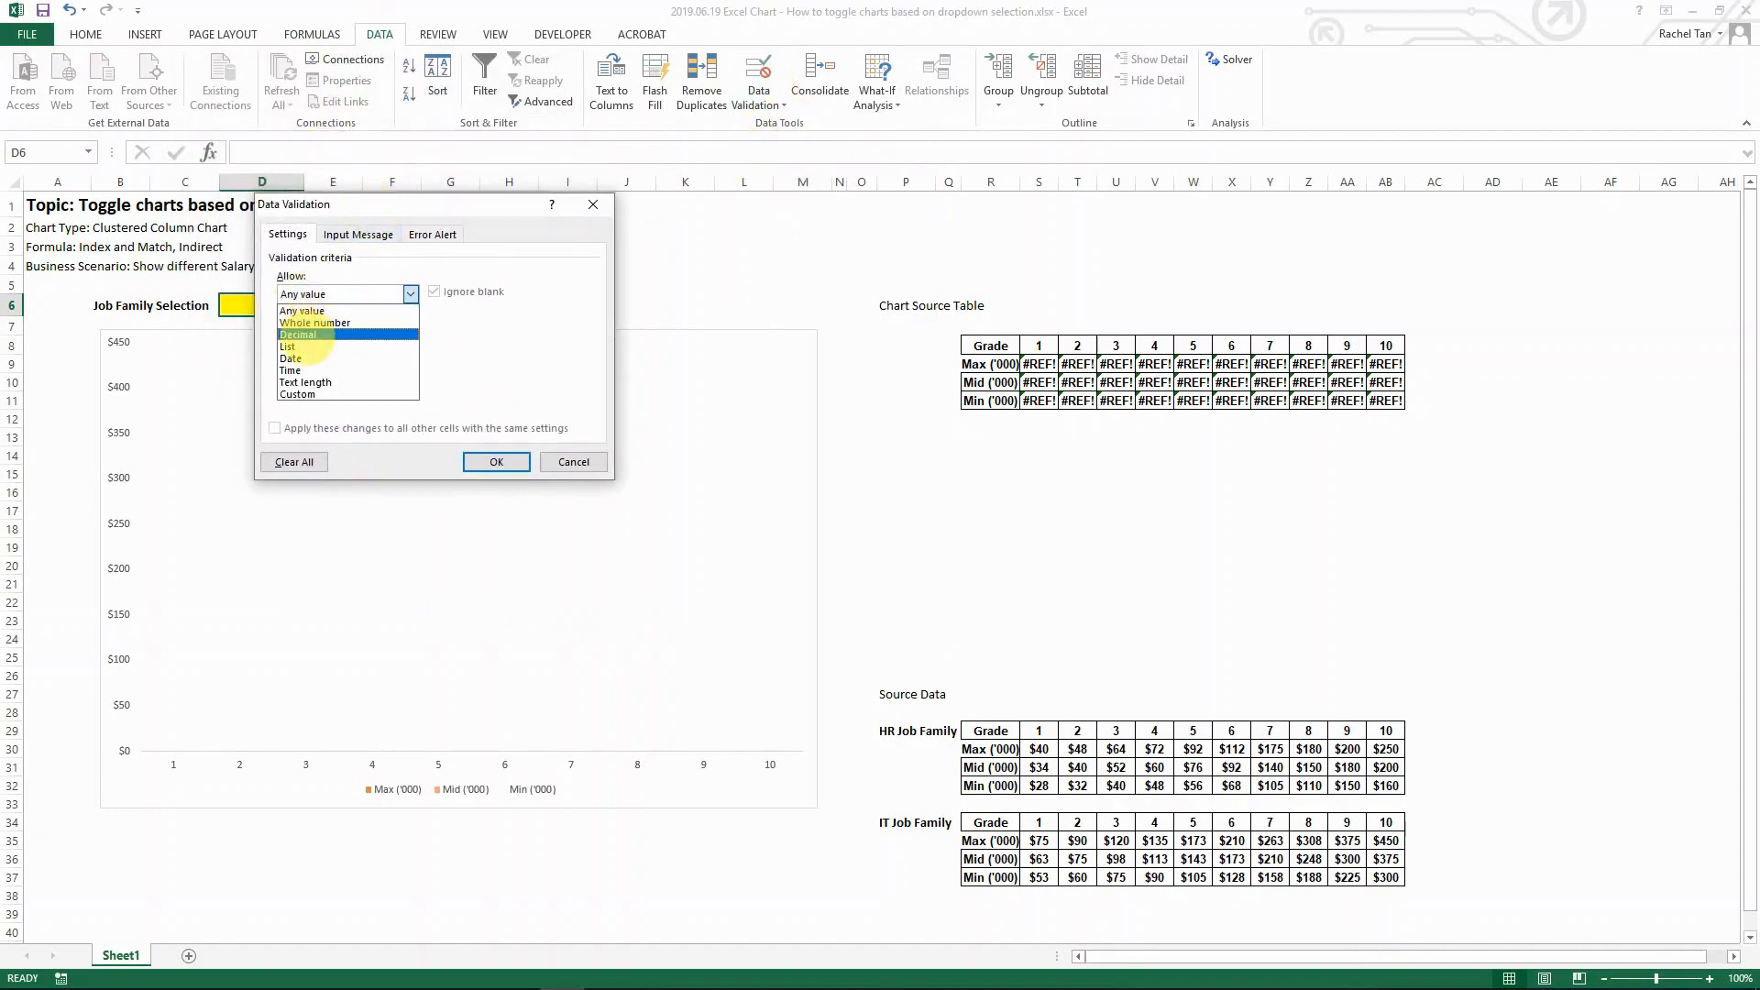
left_click(302, 349)
left_click(315, 367)
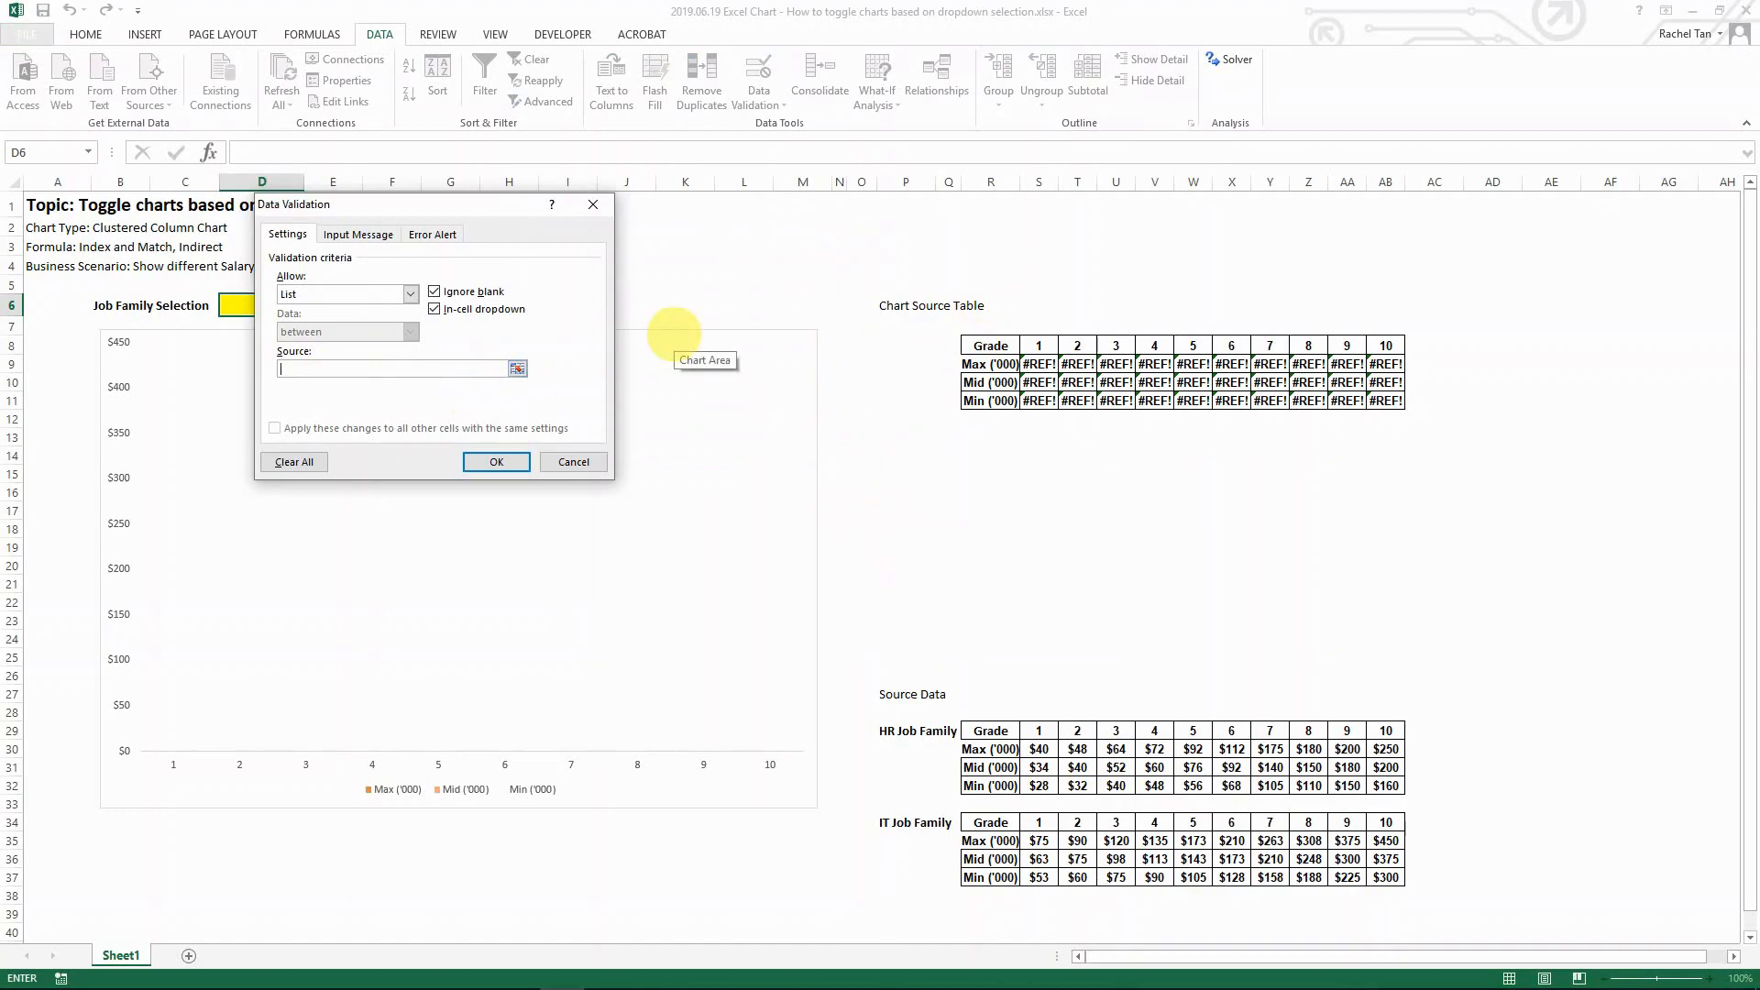
type("HR, ")
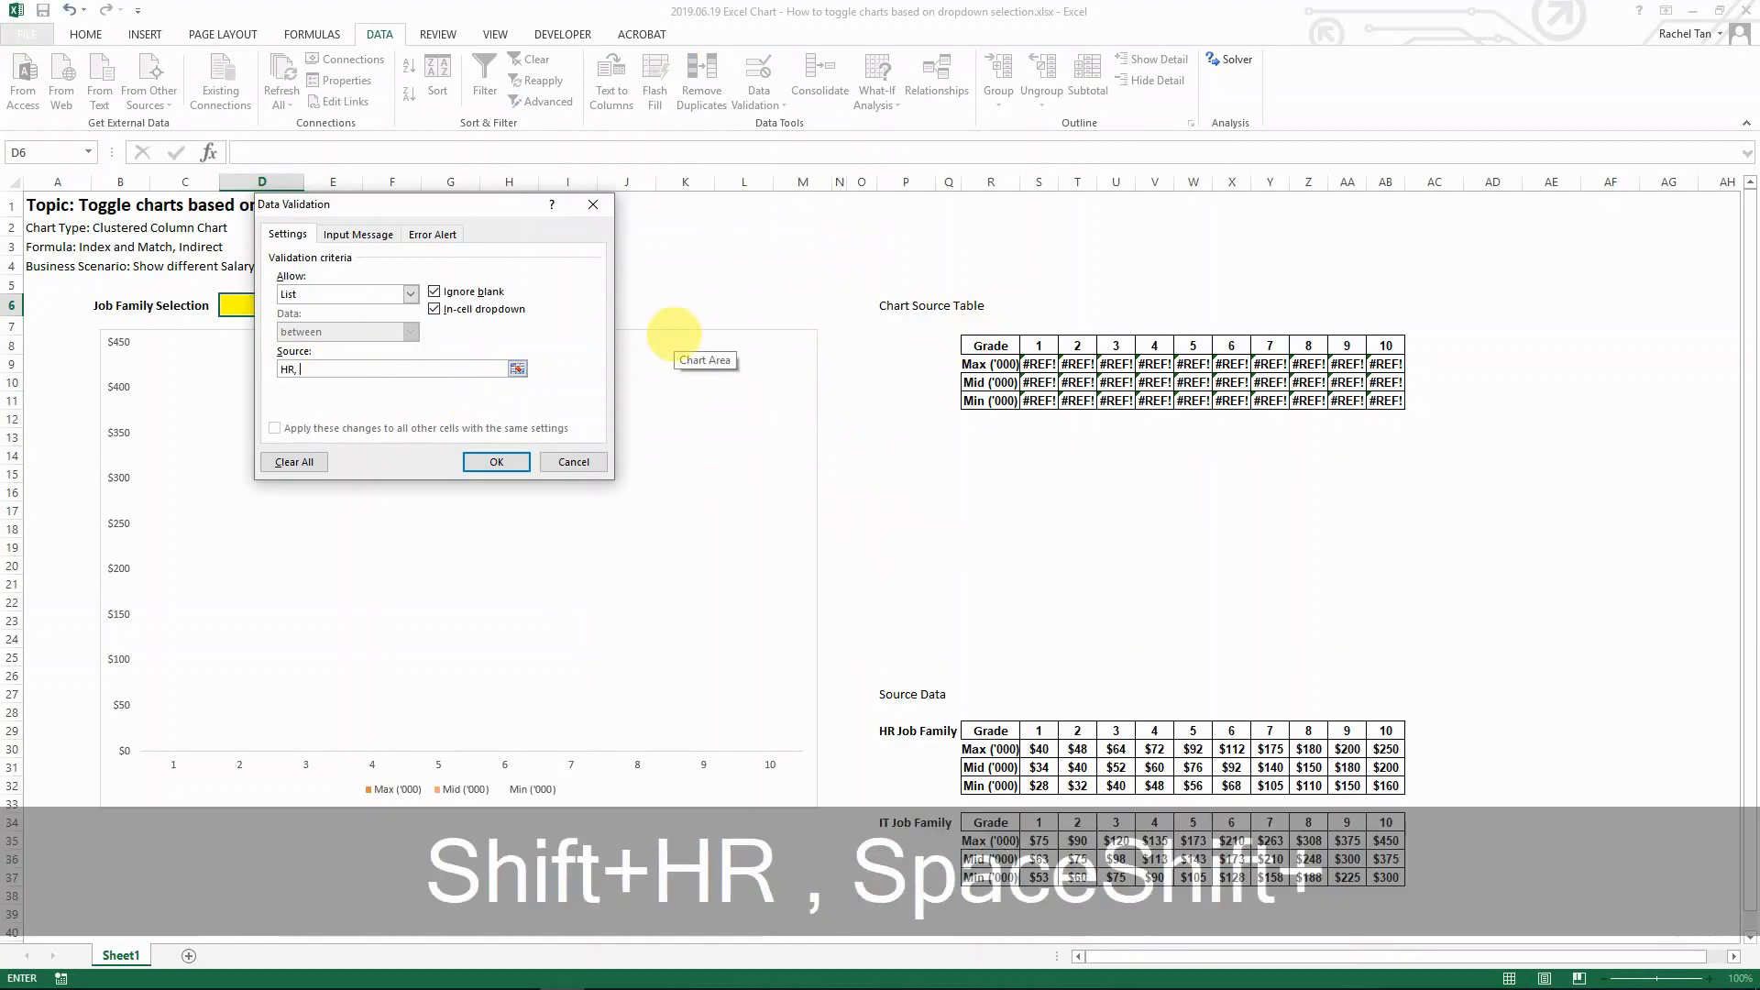
type("IT")
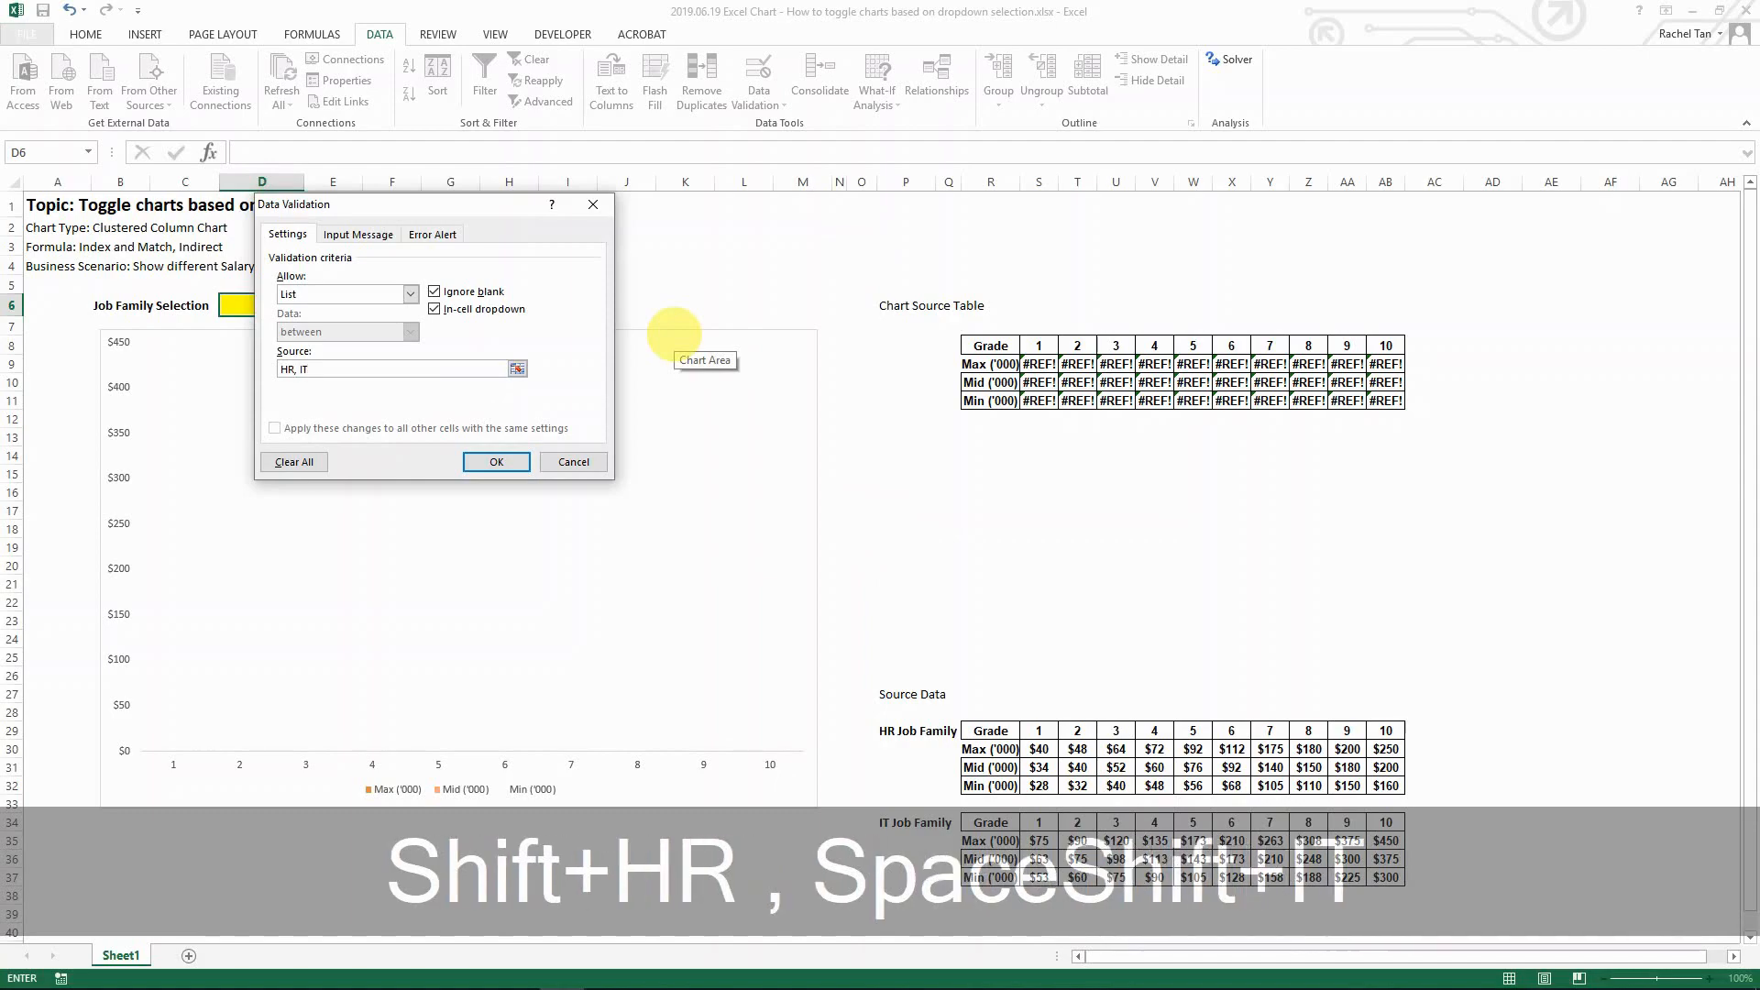
left_click(496, 462)
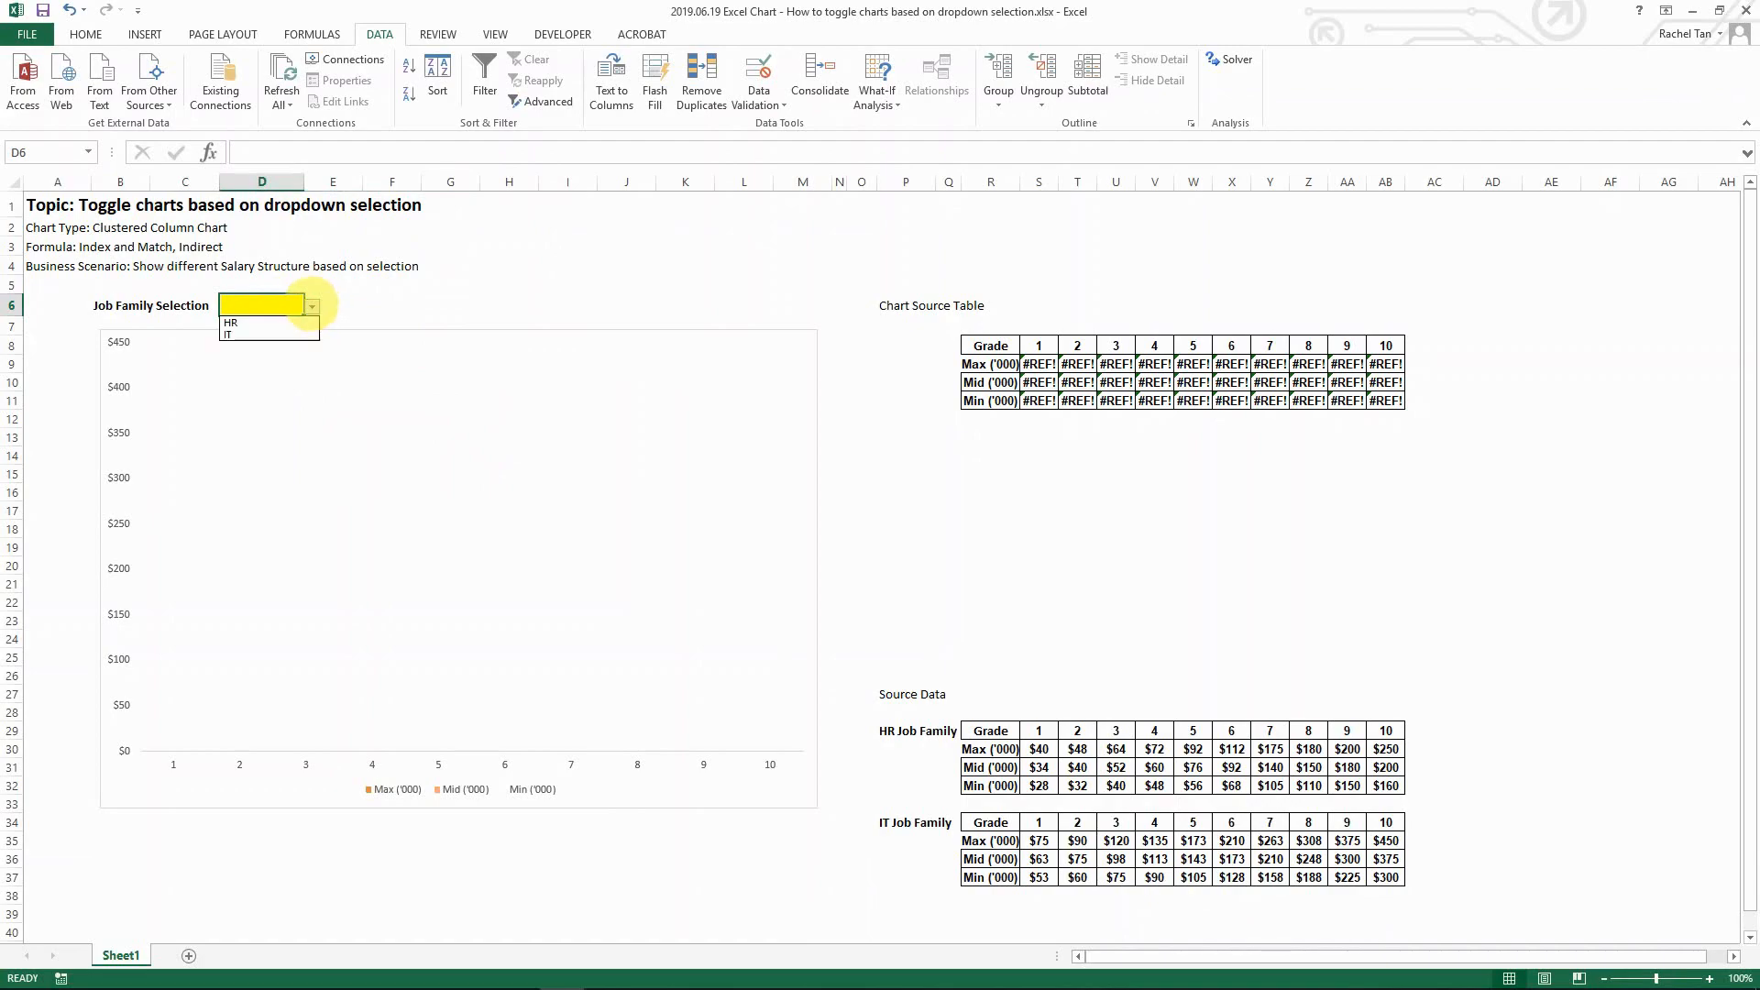
Try the new job family dropdown in D6 with HR and IT, leaving it set to HR.
left_click(231, 323)
left_click(312, 306)
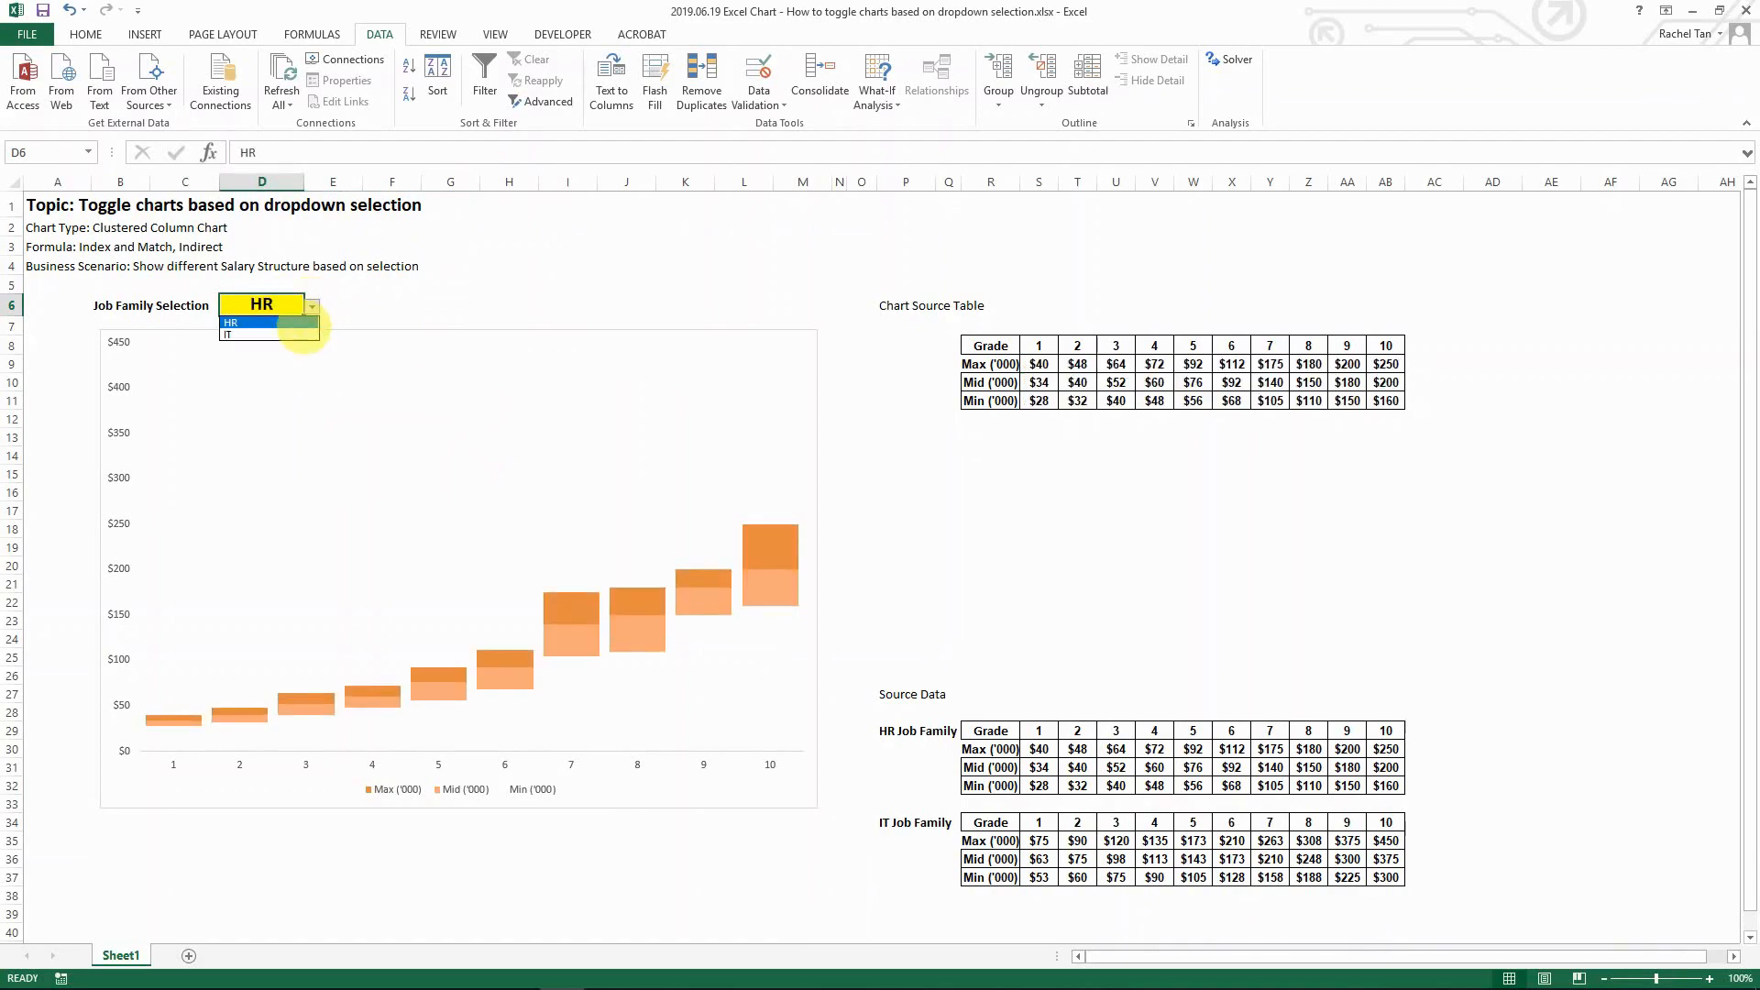
left_click(292, 334)
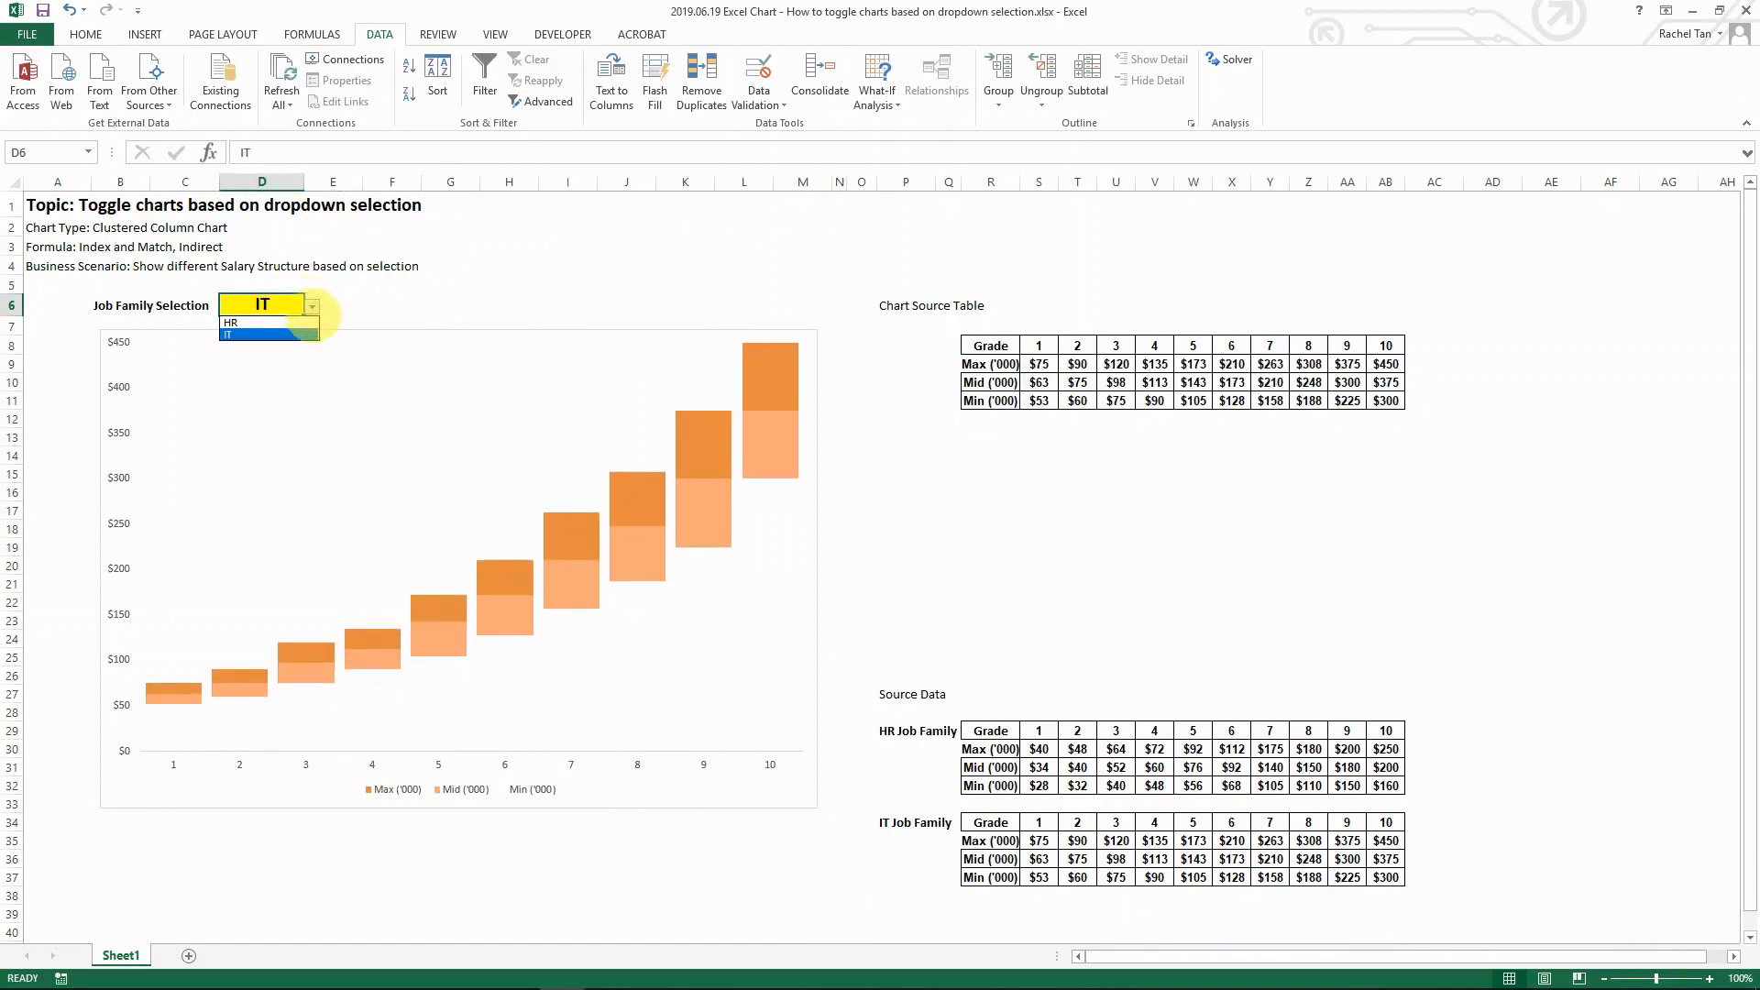
left_click(265, 322)
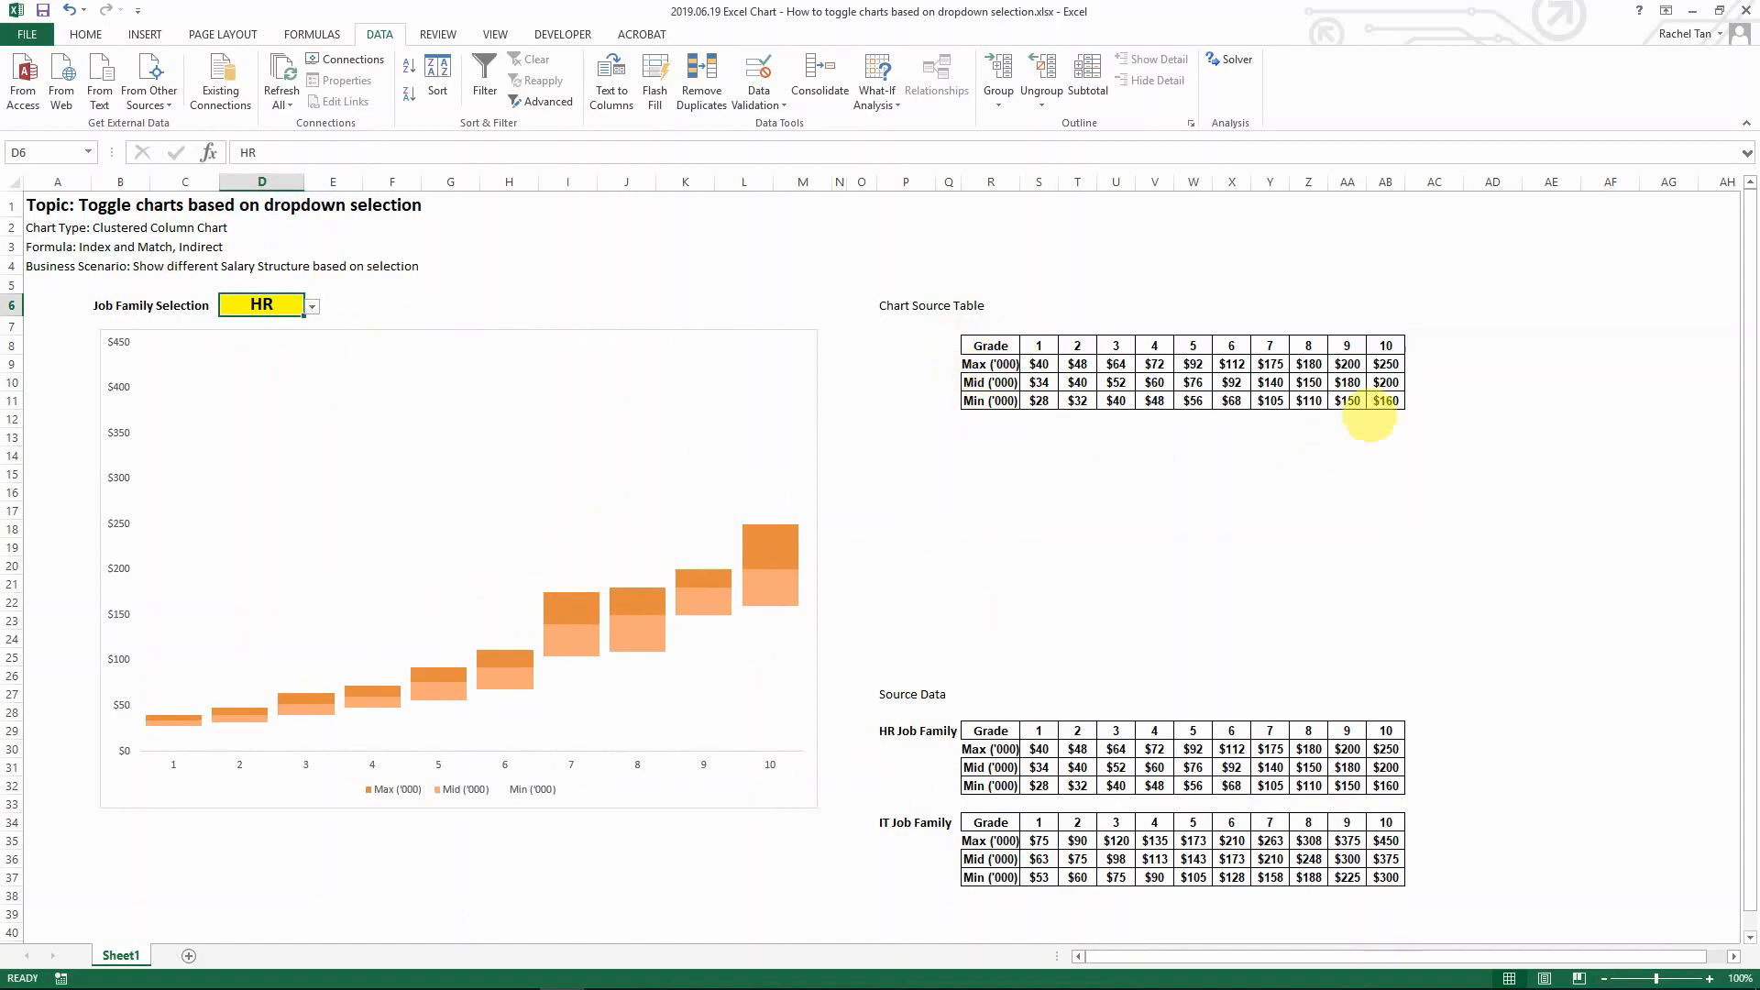
Clear the Max, Mid and Min values for all ten grades in the chart source table, S9:AB11.
left_click_drag(1038, 364, 1407, 405)
key("Delete")
left_click(1407, 405)
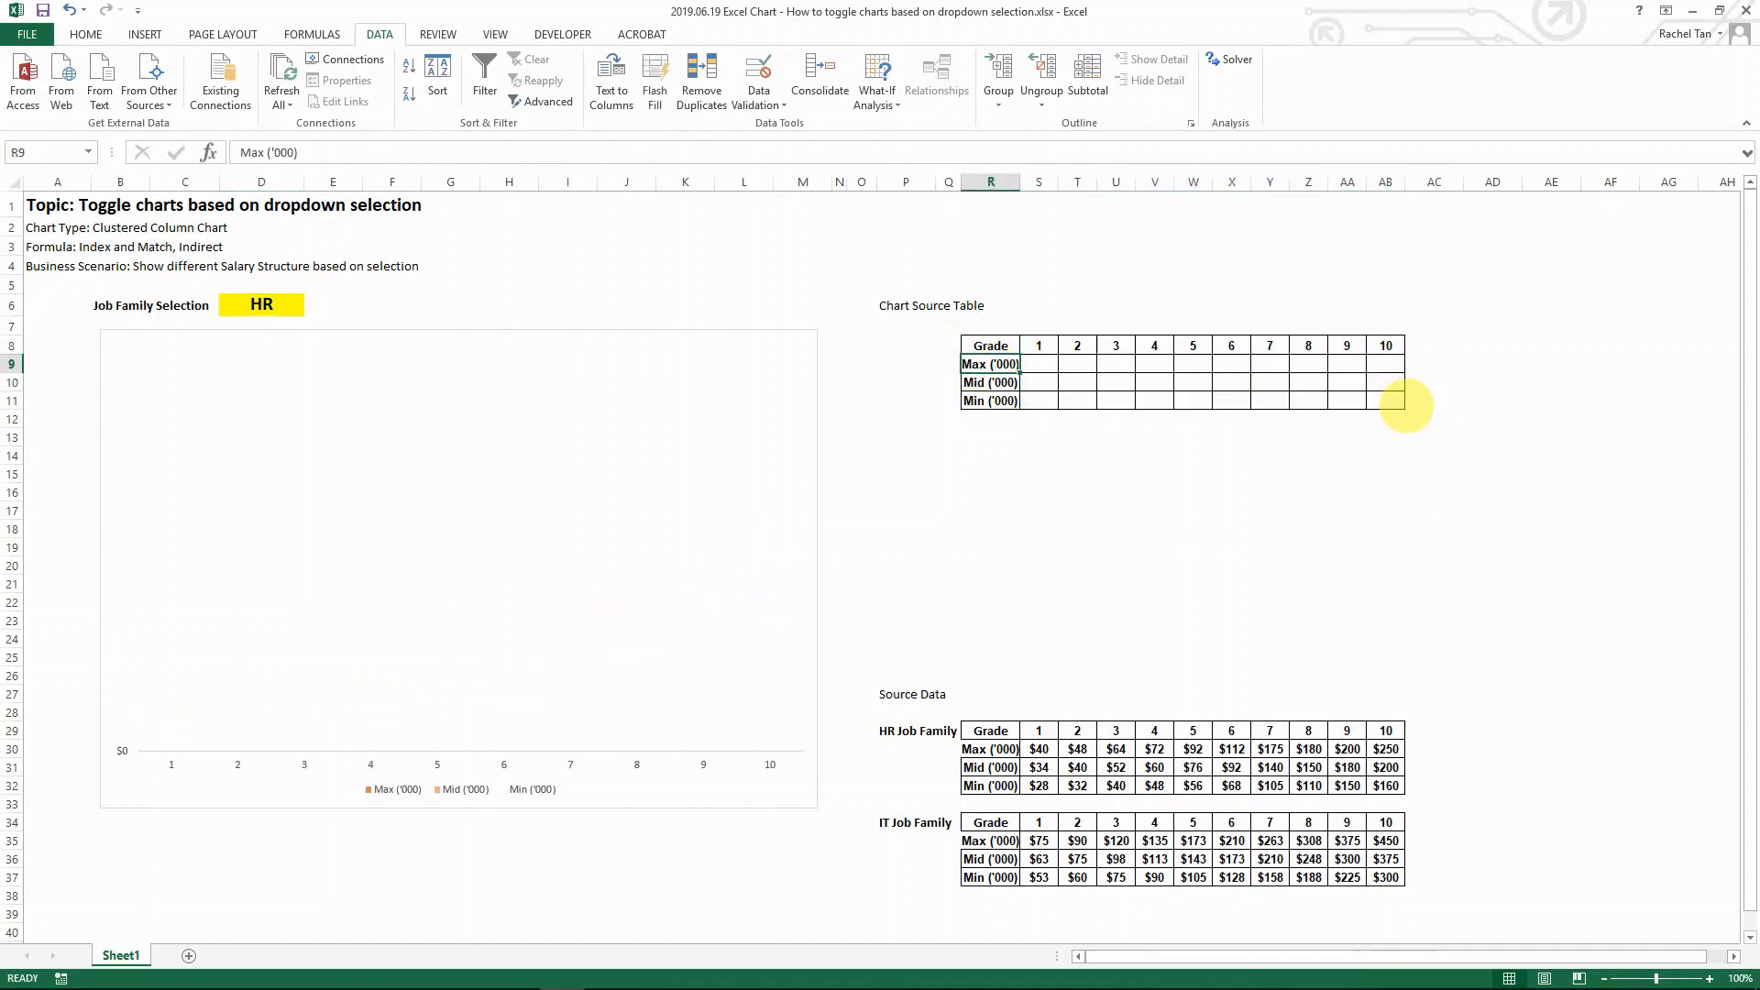
Check the chart's response with the source table emptied by selecting IT in D6 and returning to HR.
left_click(267, 303)
left_click(313, 307)
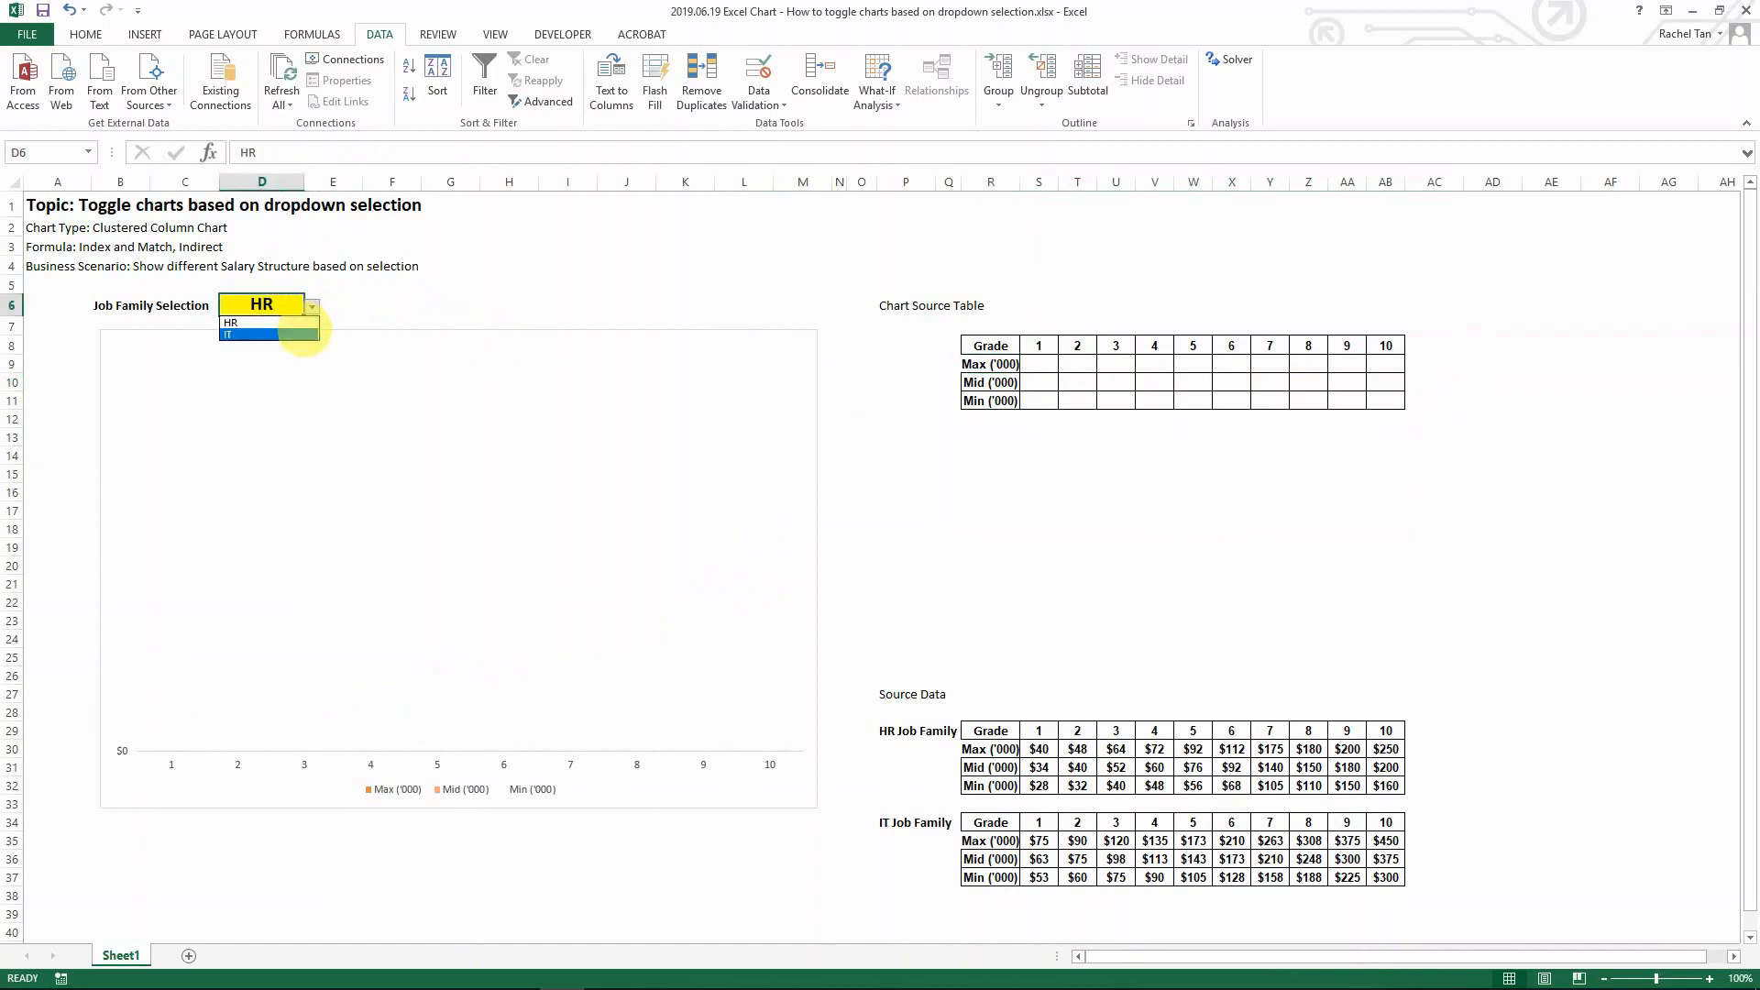
left_click(293, 335)
left_click(313, 307)
left_click(303, 322)
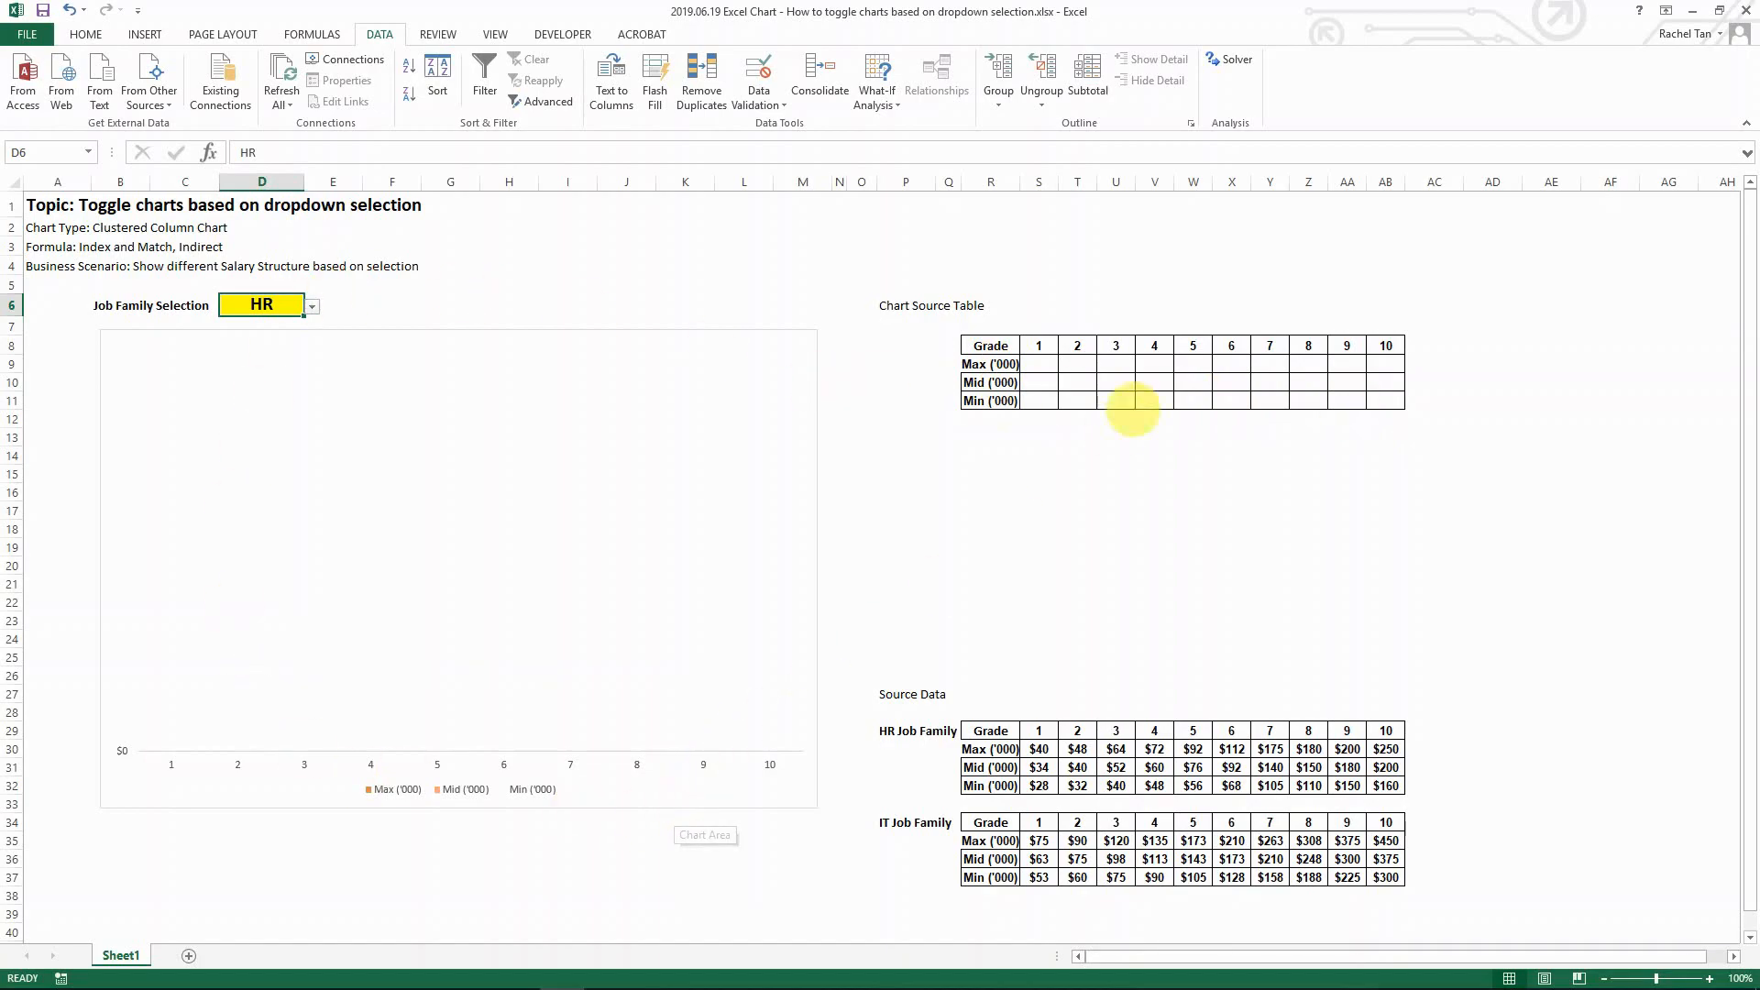
left_click(1039, 364)
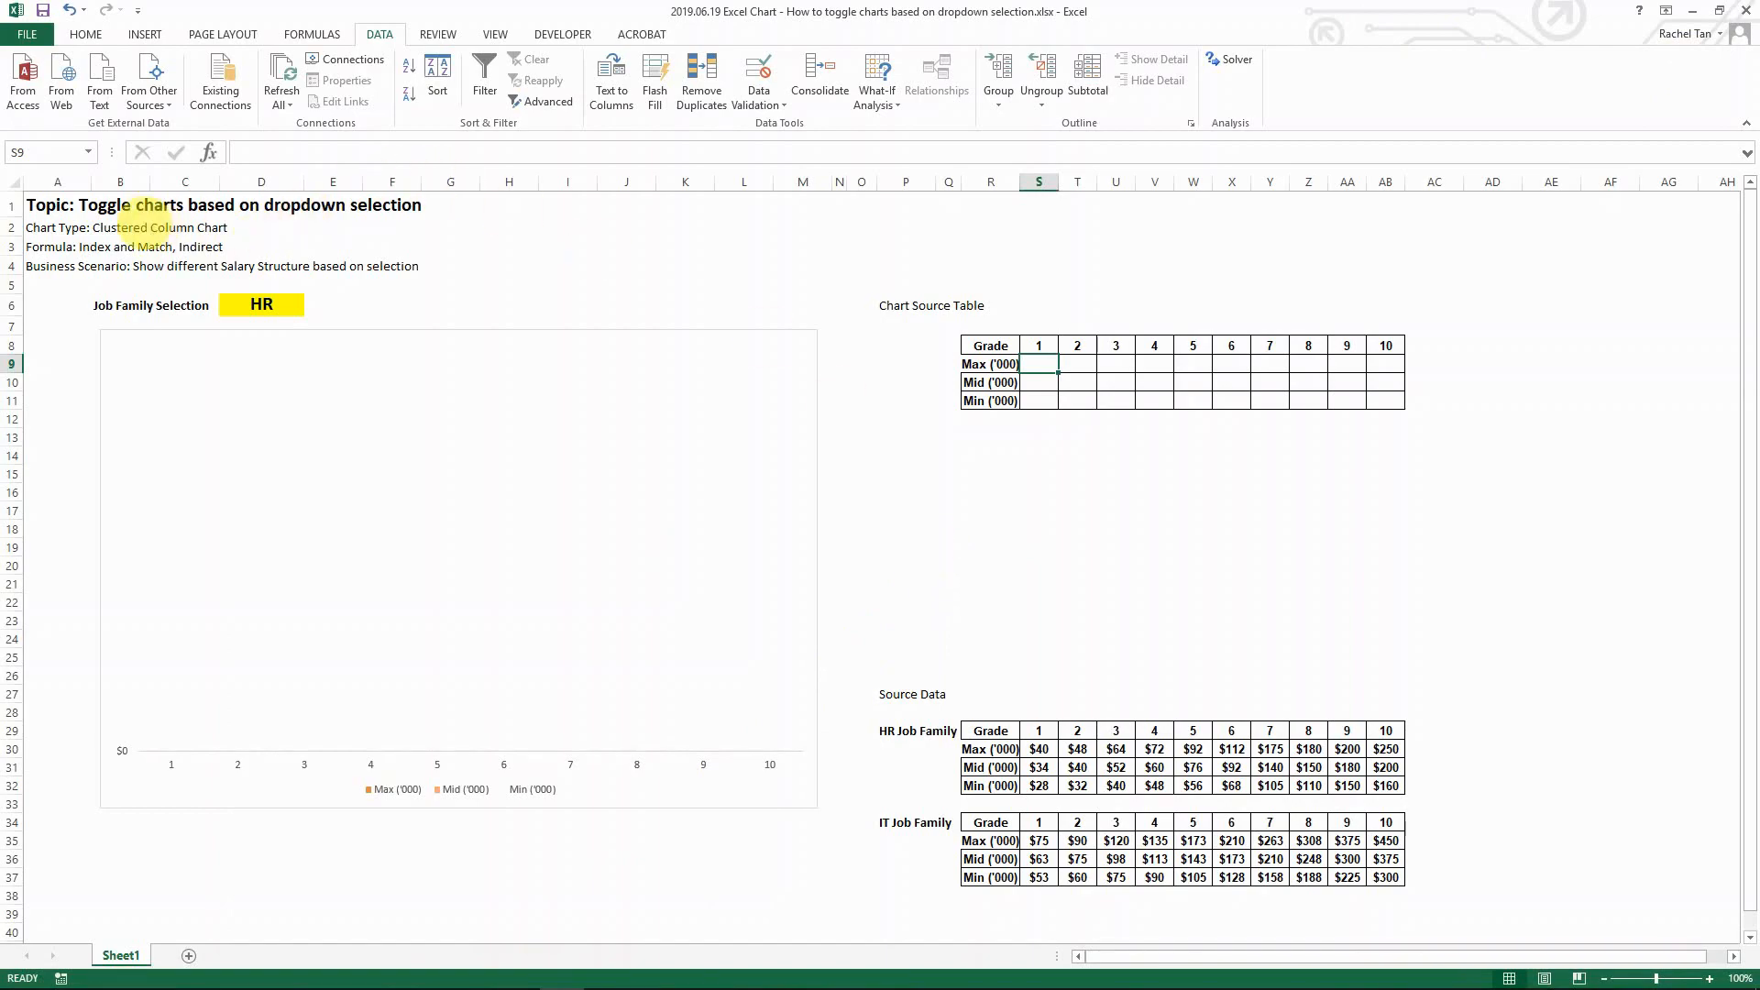
left_click(203, 246)
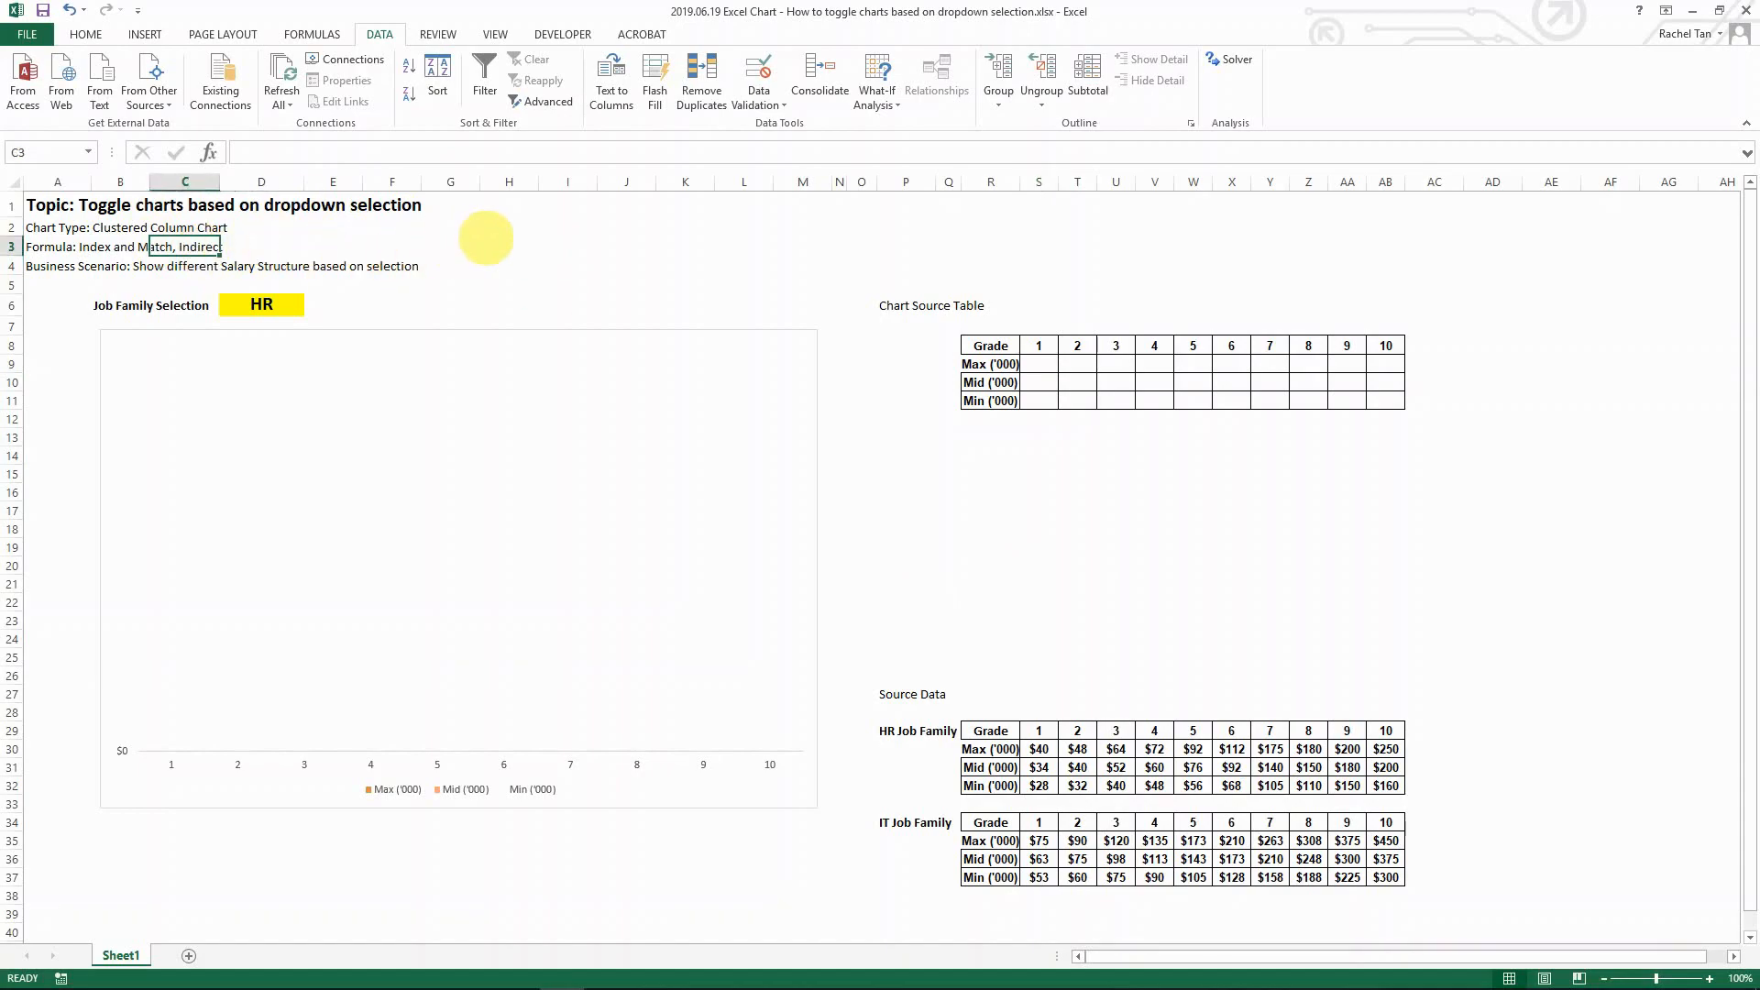
left_click(503, 246)
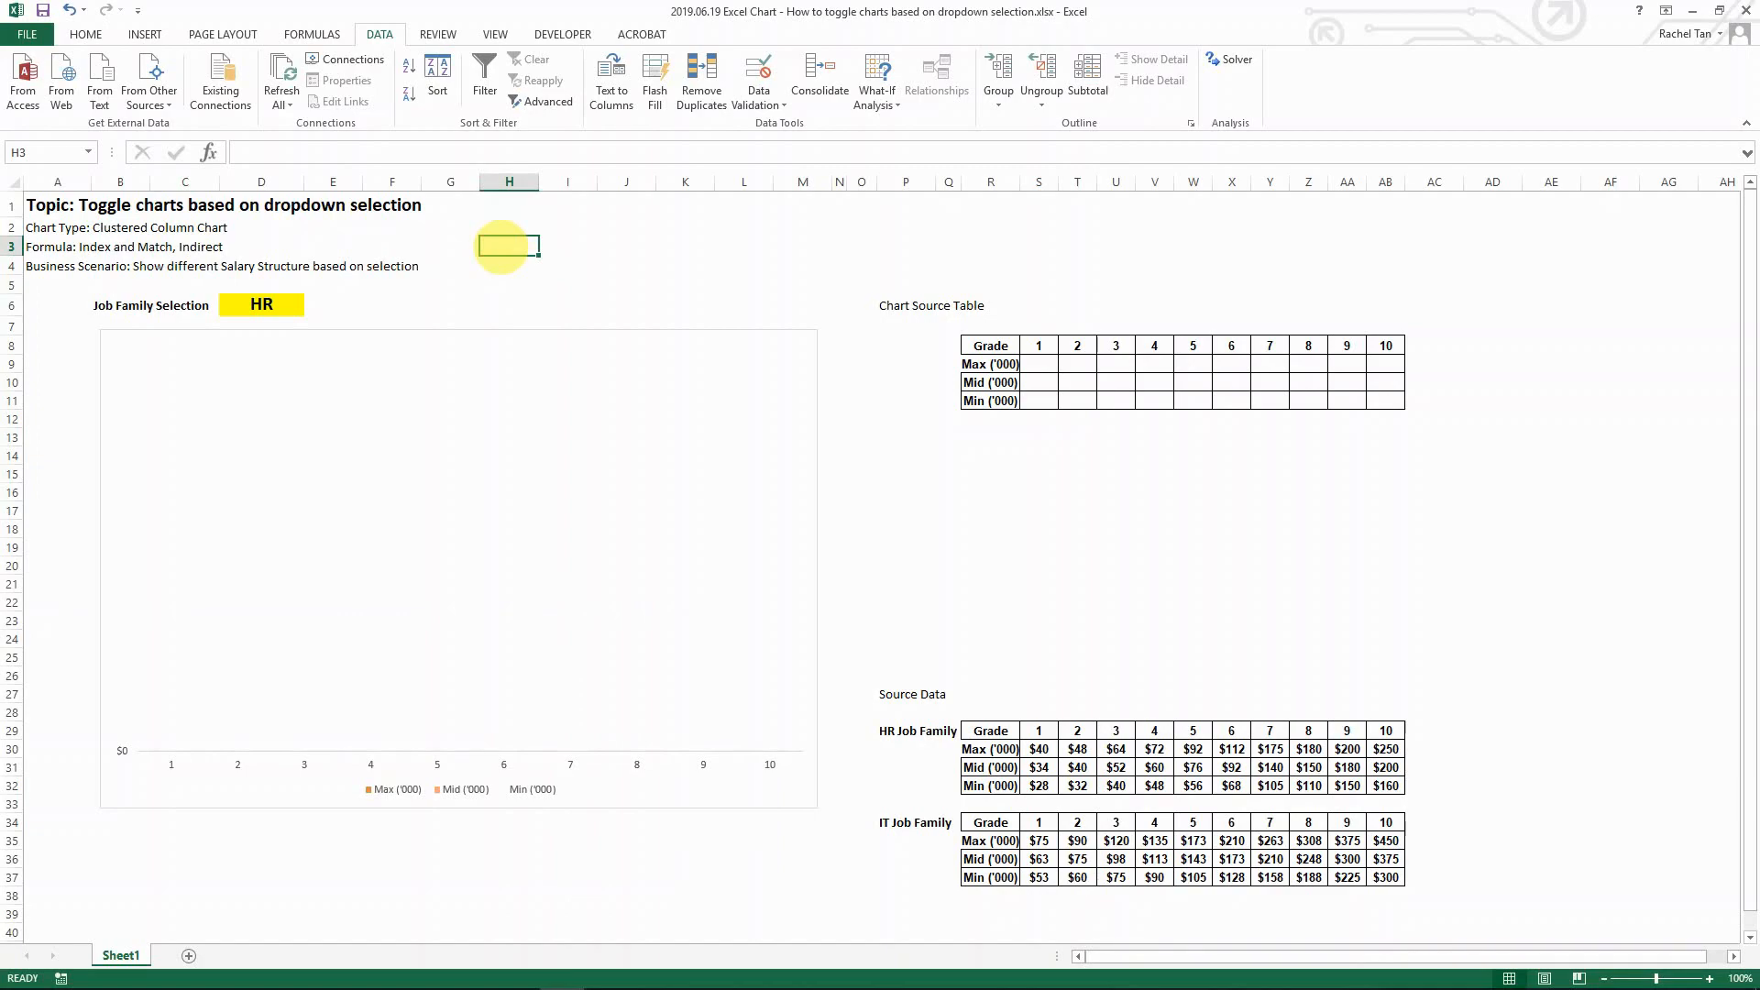
Check which source data cells the named range HR covers, matching the job family selected in D6.
left_click(246, 310)
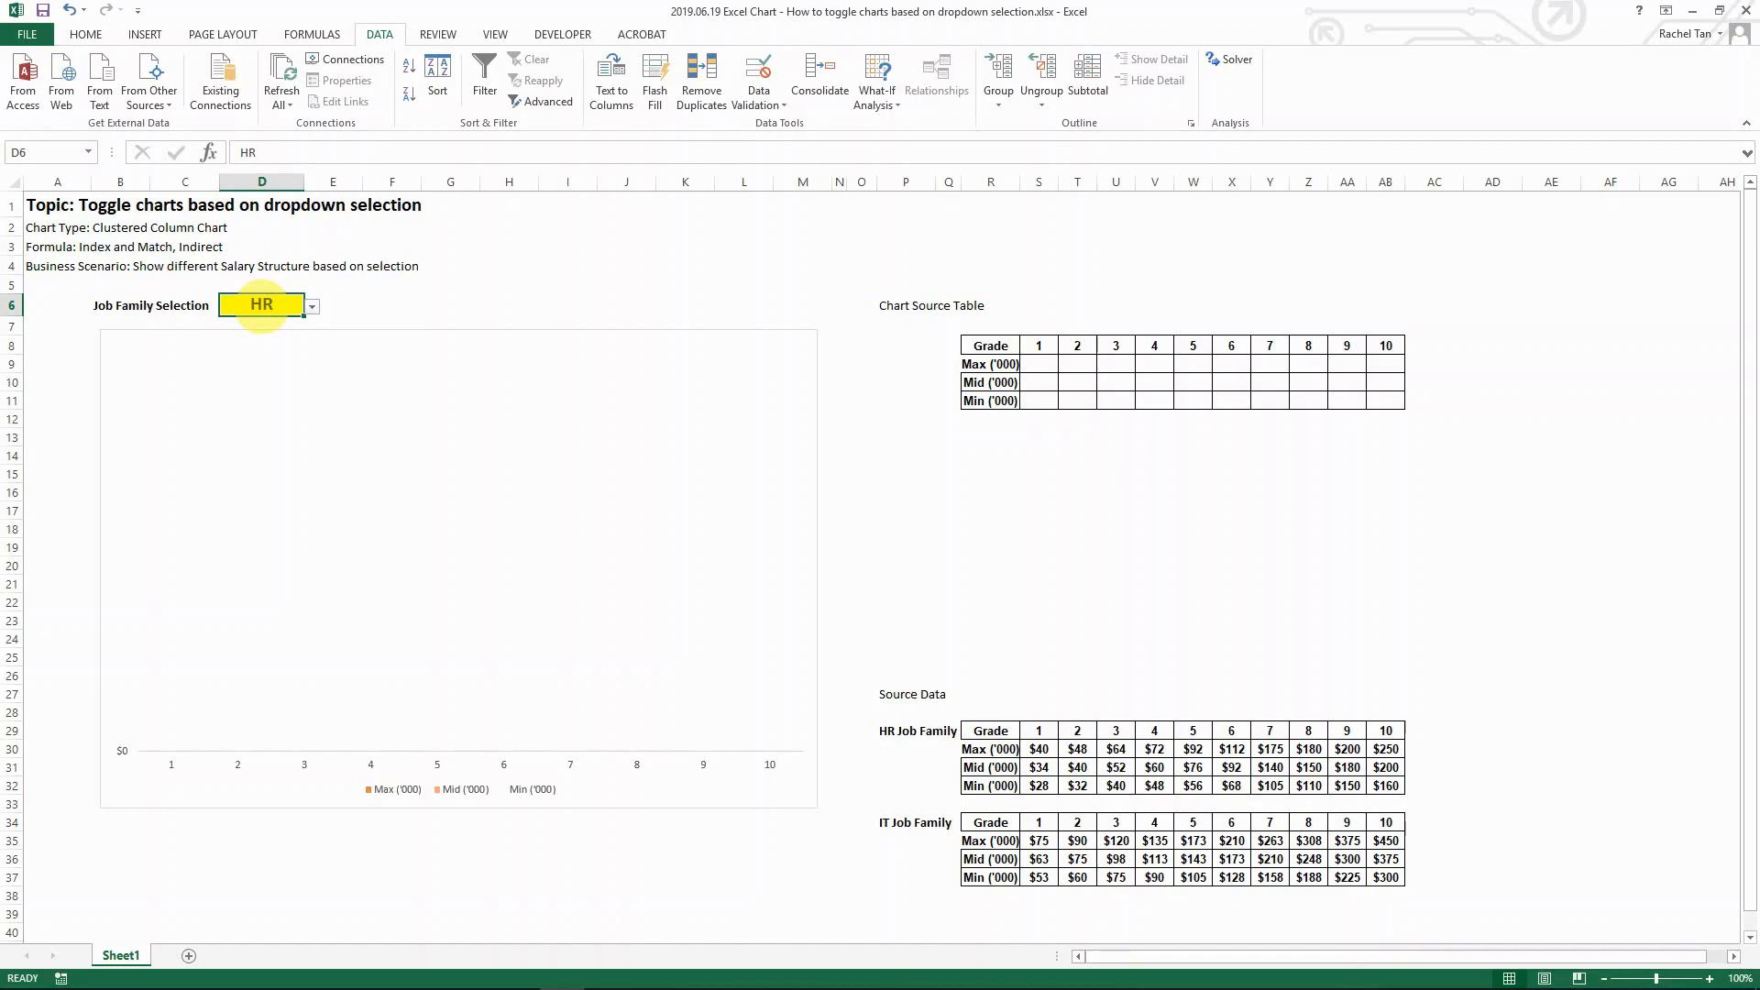
left_click(88, 152)
left_click(58, 197)
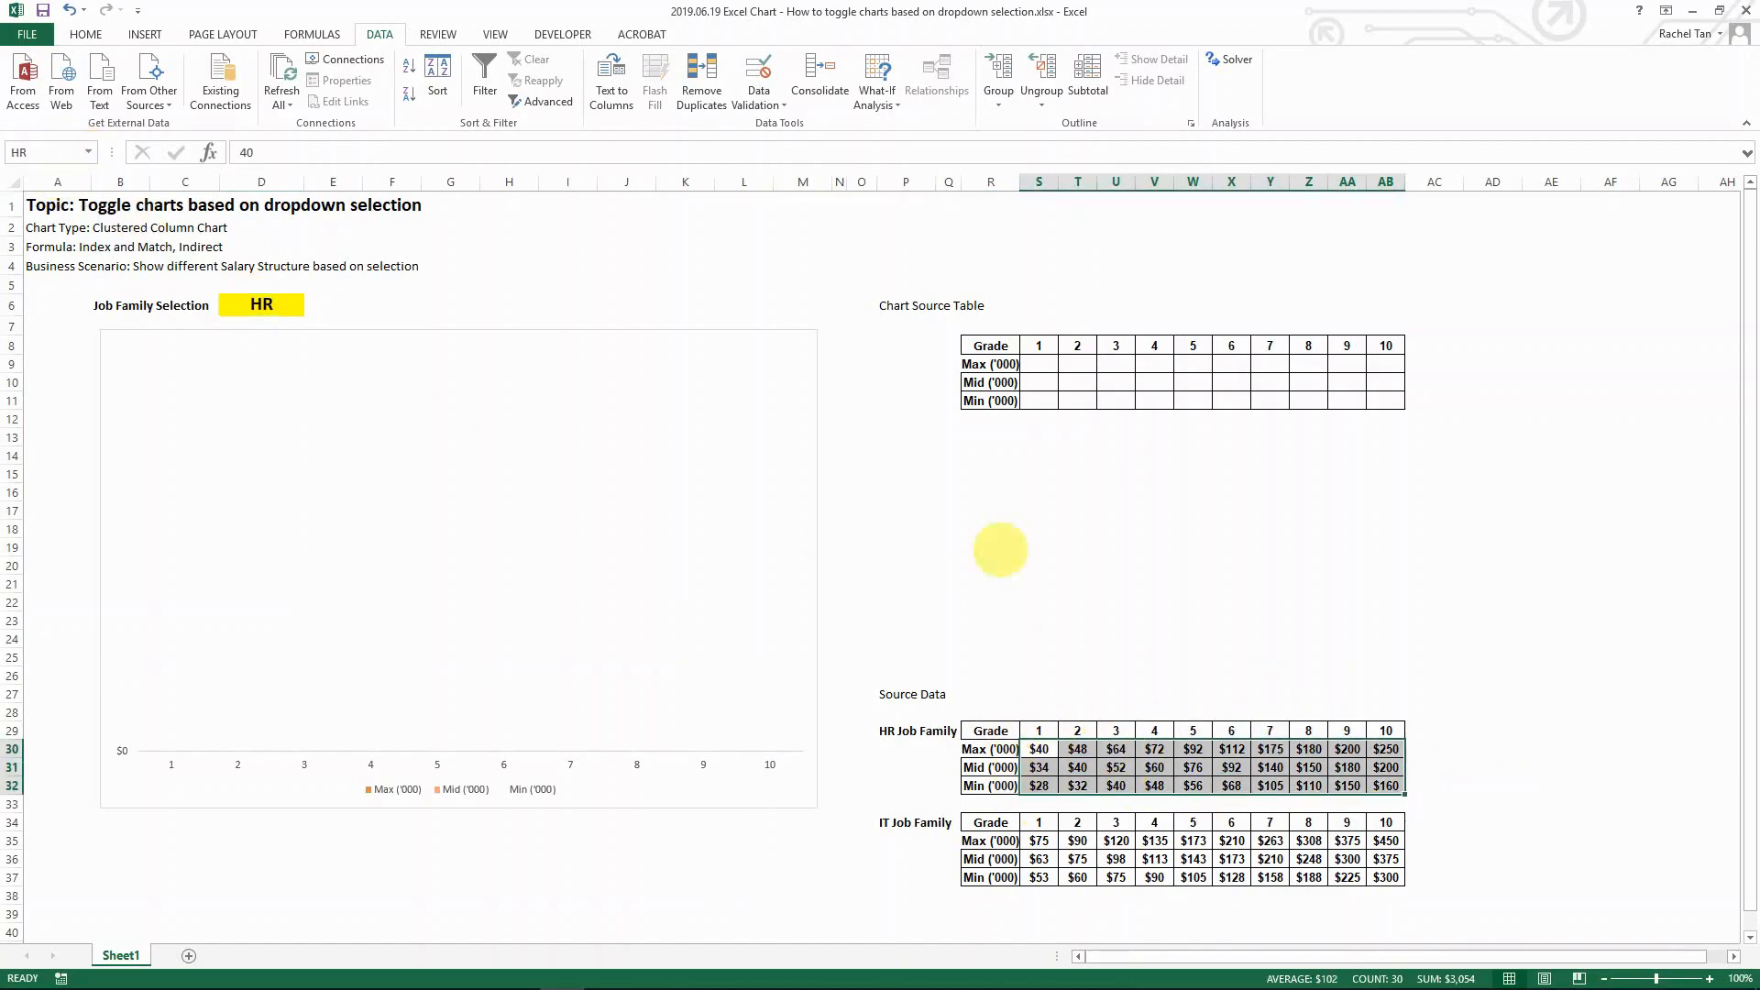
Begin an INDEX formula in S9, the grade 1 Max cell, using INDIRECT(D6) as its array.
left_click(1038, 364)
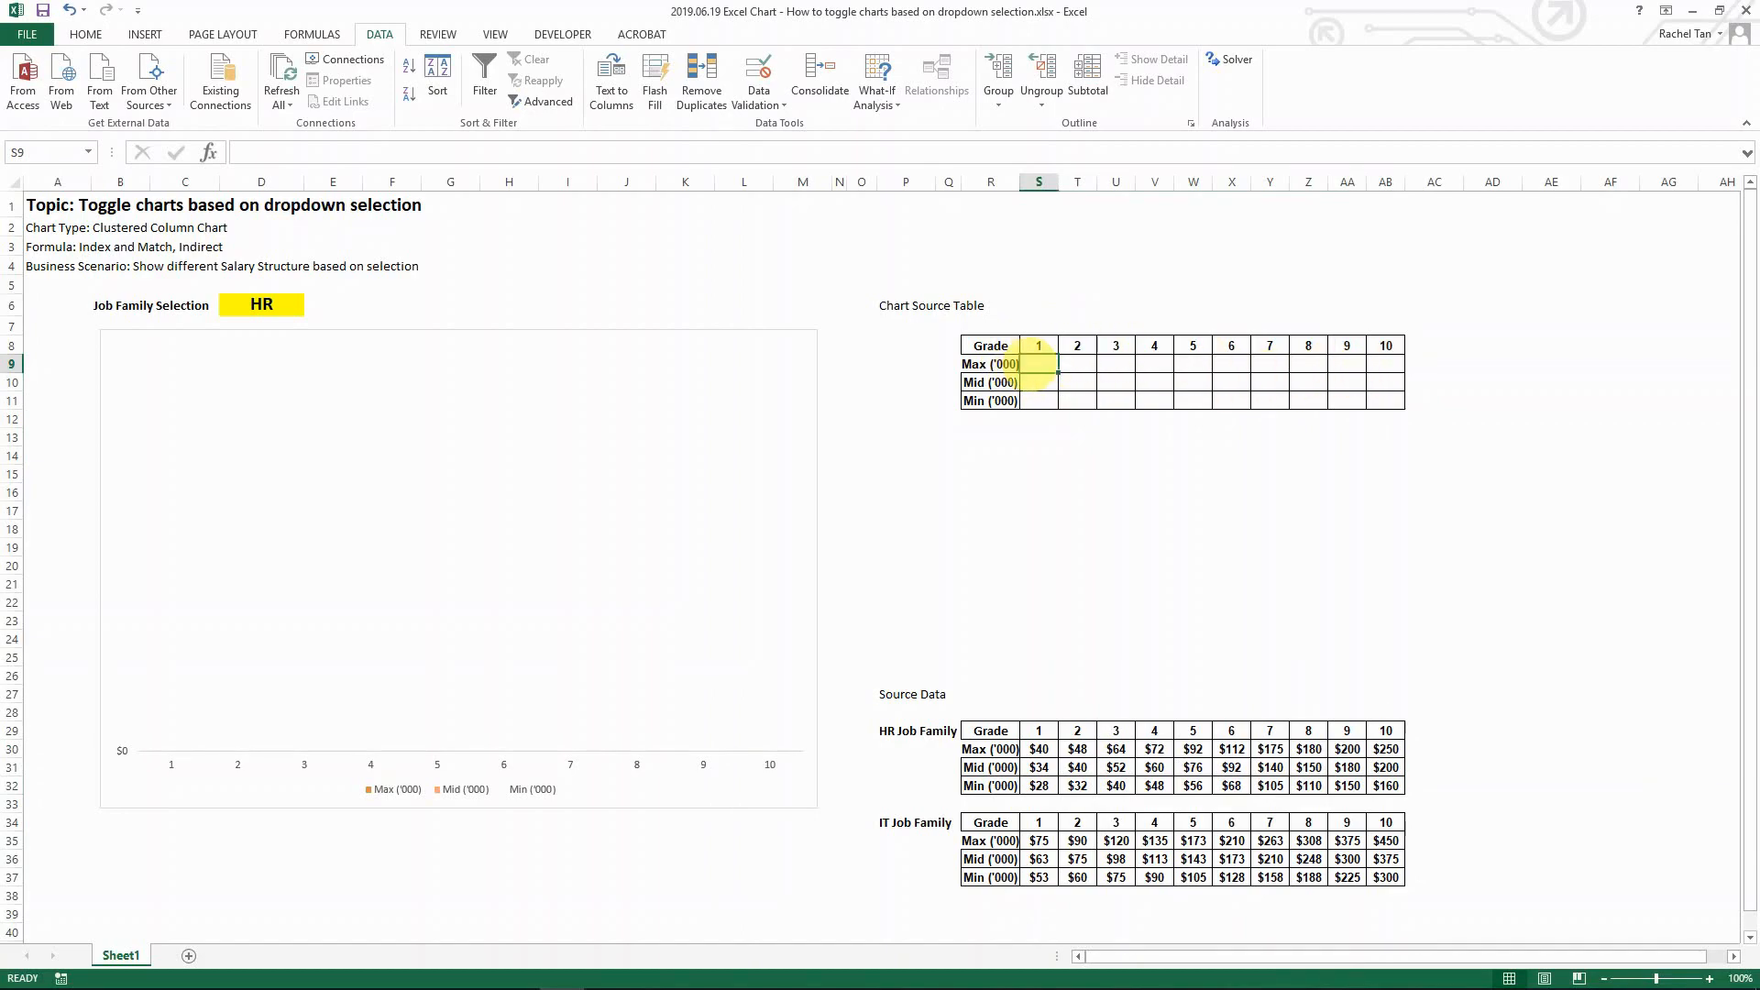
type("=")
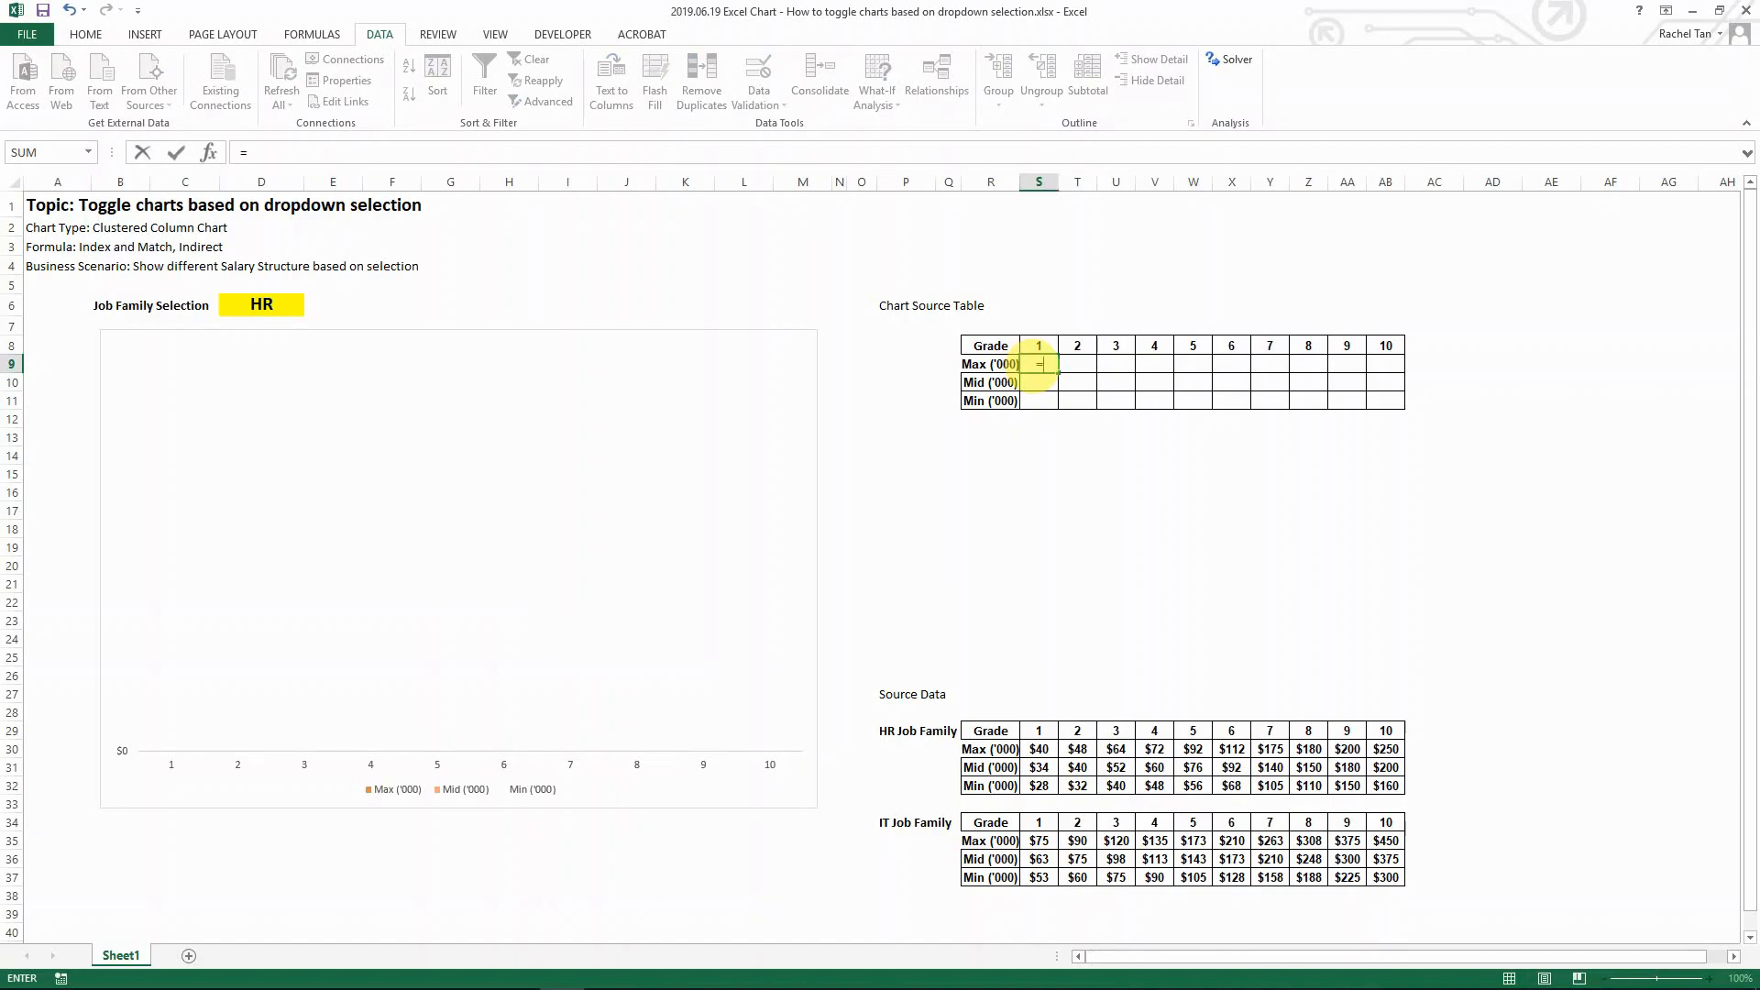
type("inde")
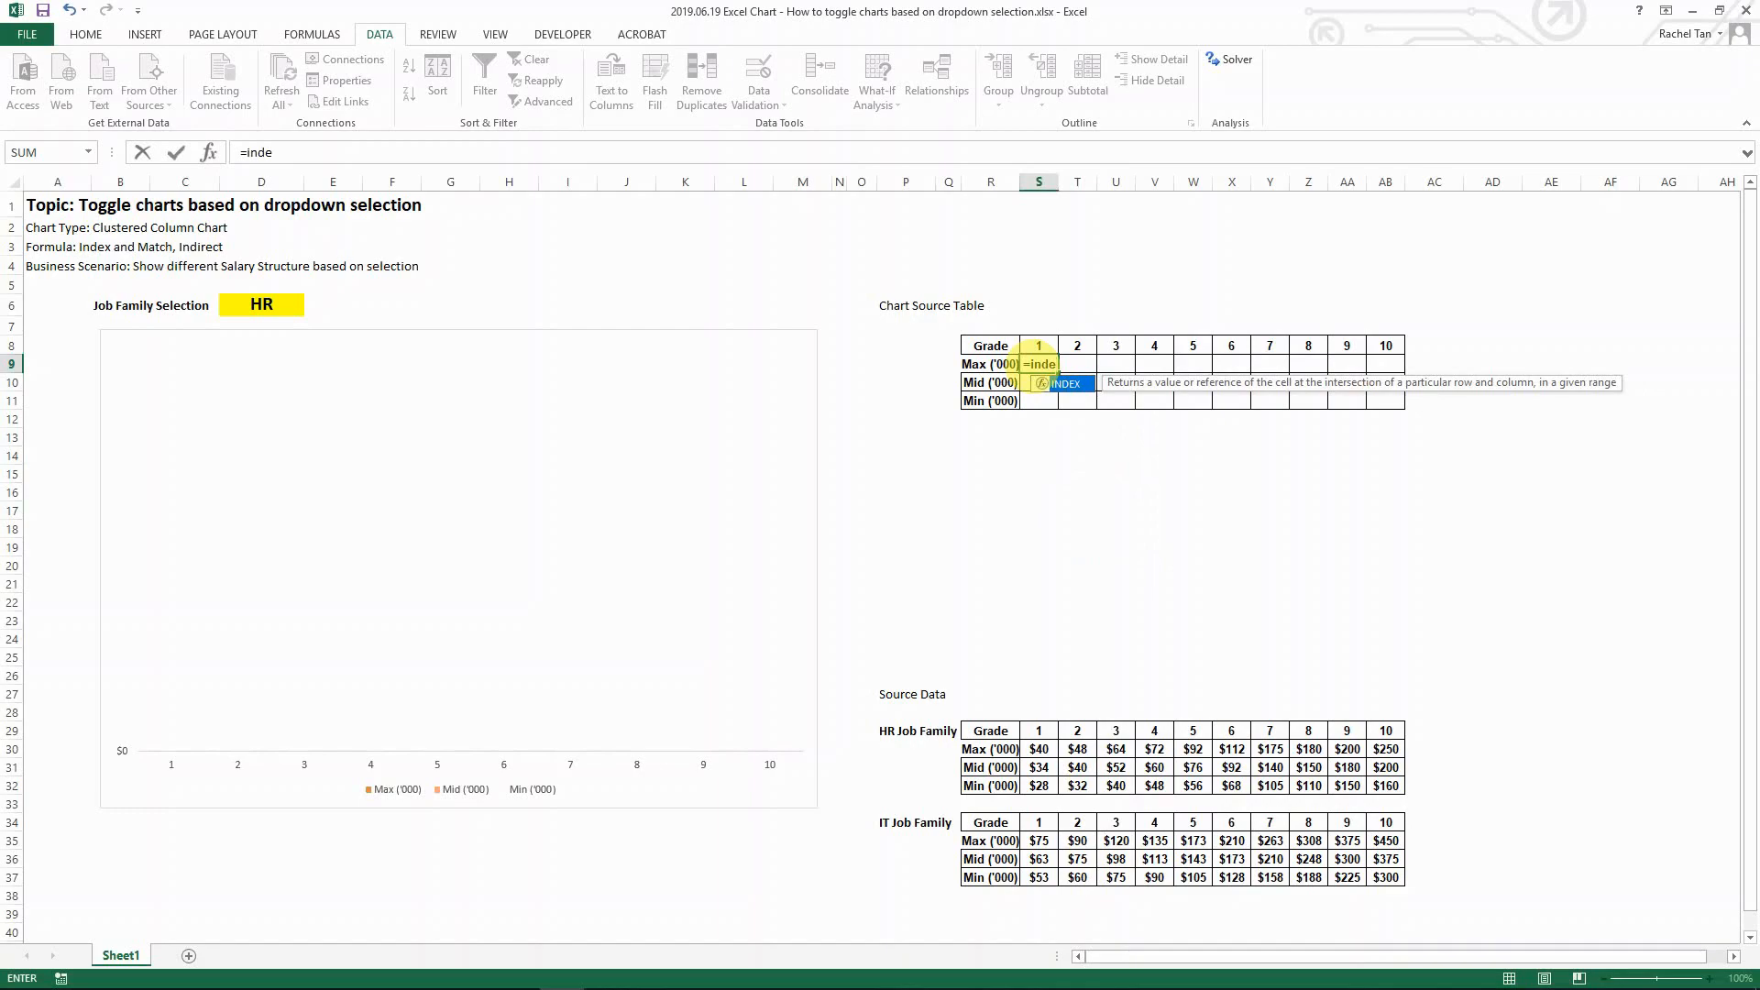
key("Tab")
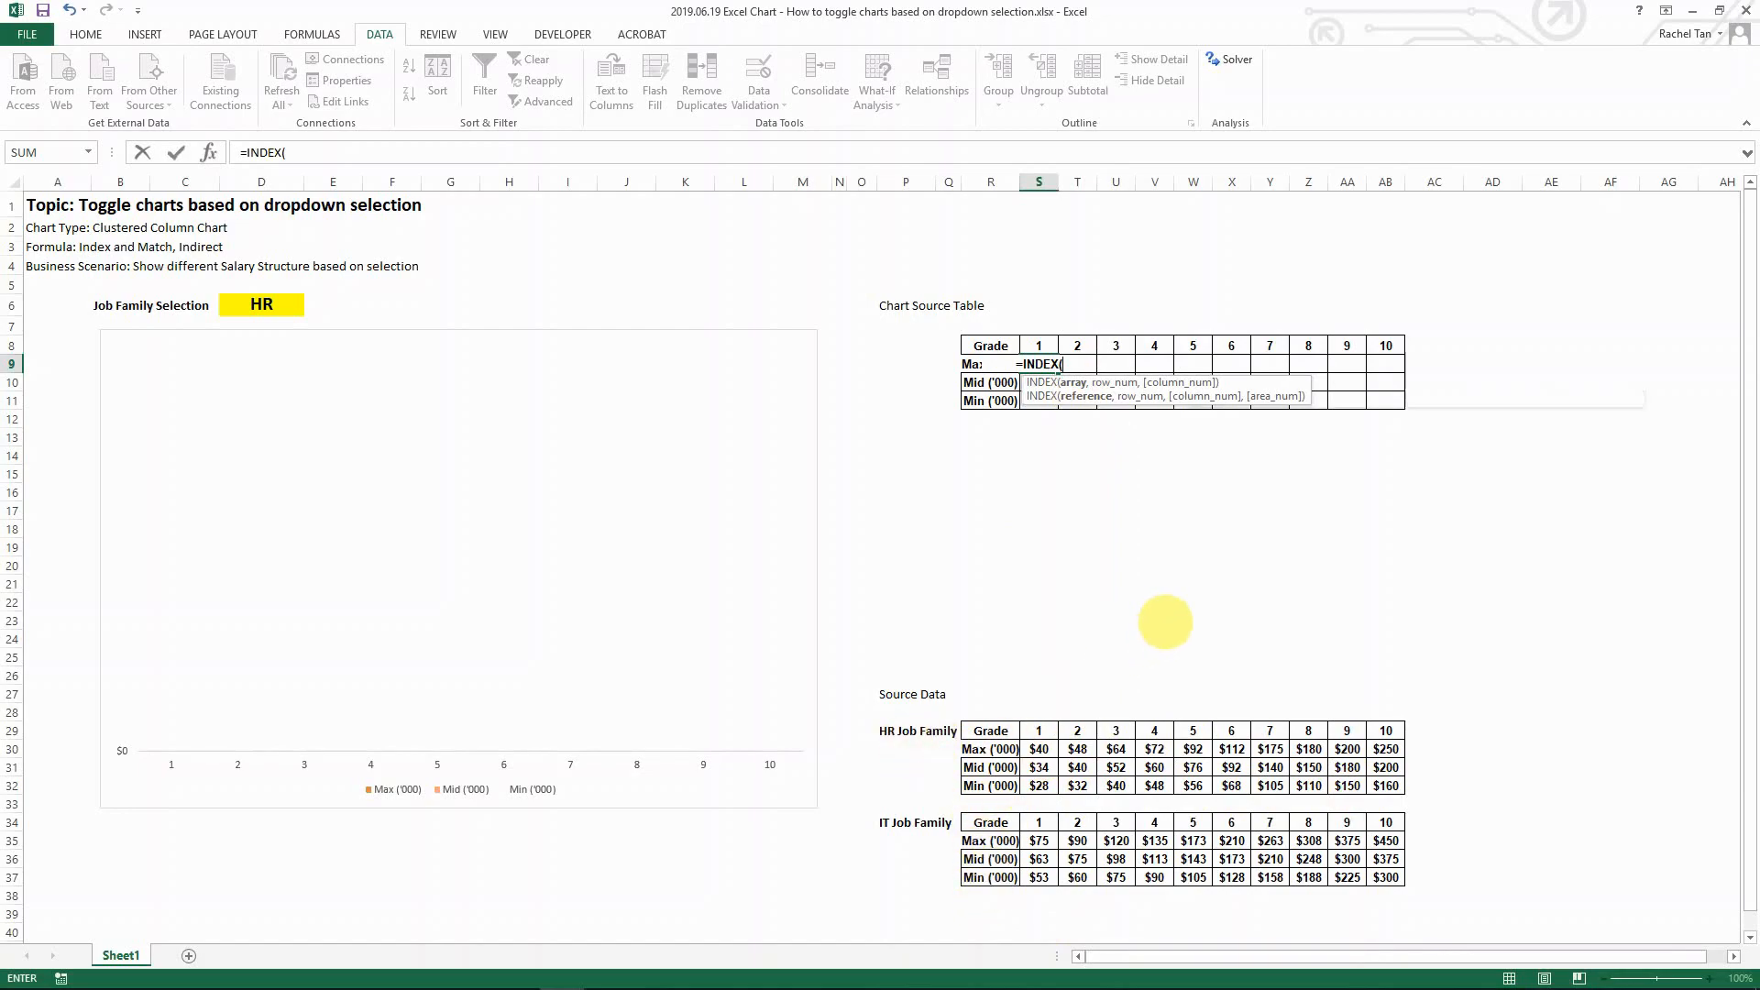
type("ind")
key("Down")
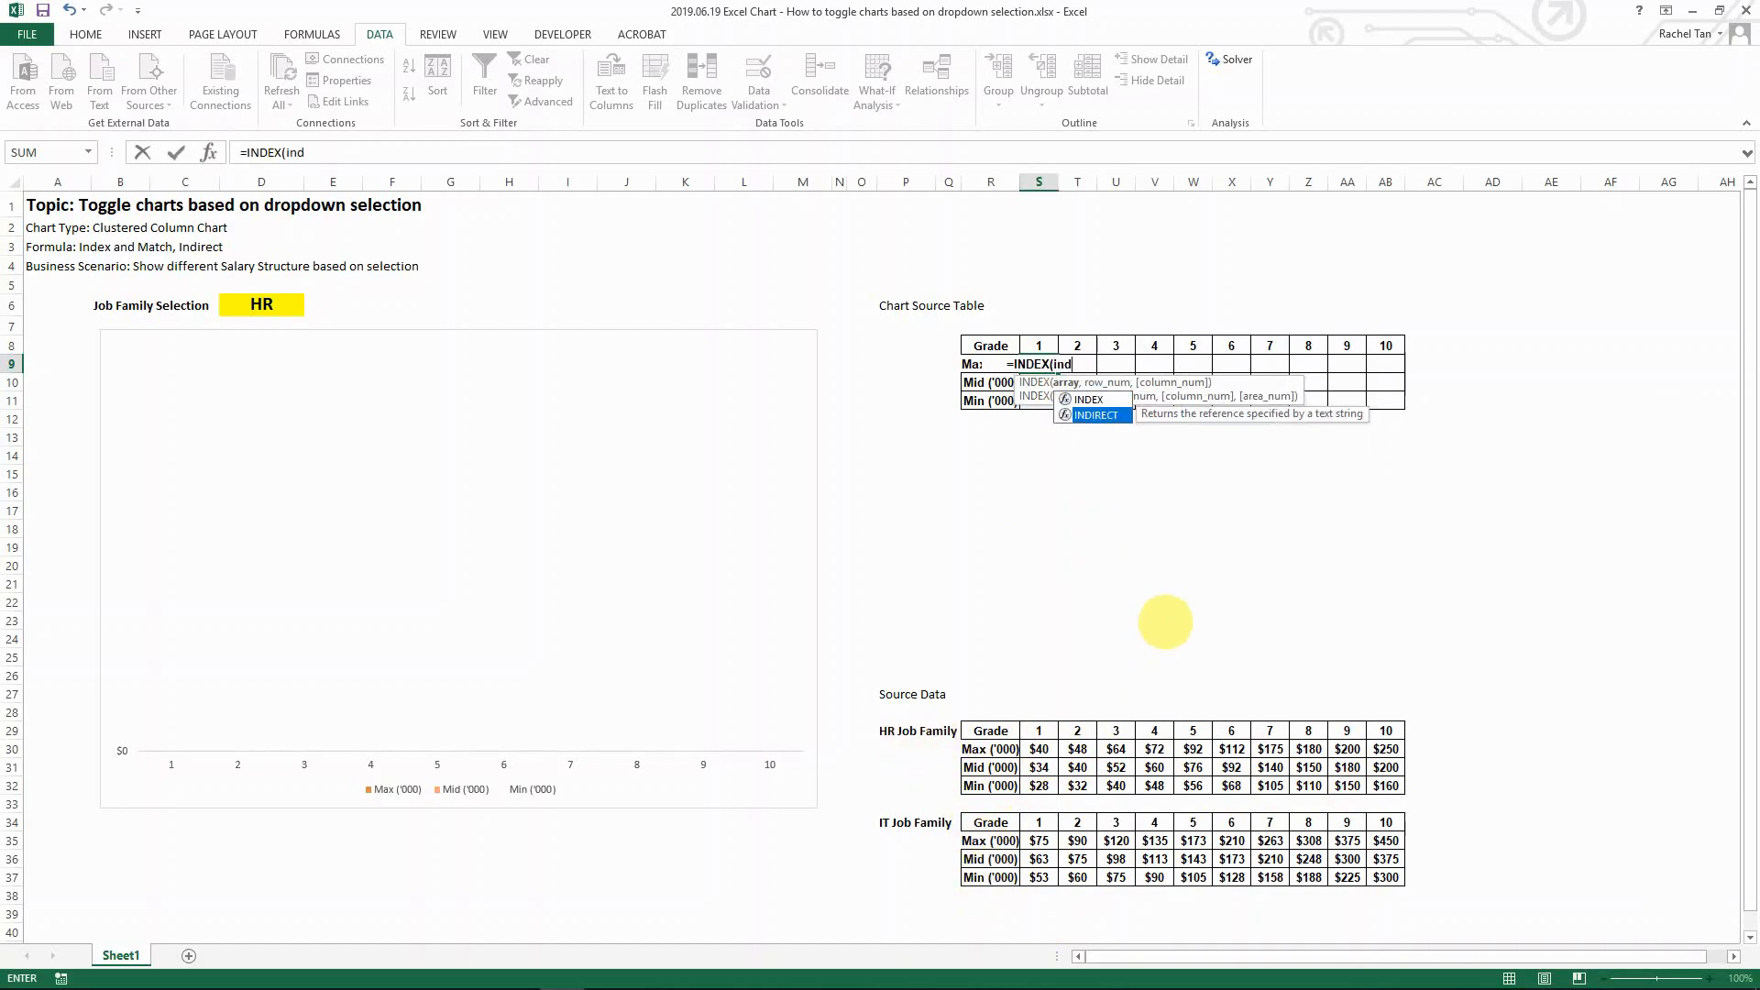
key("Tab")
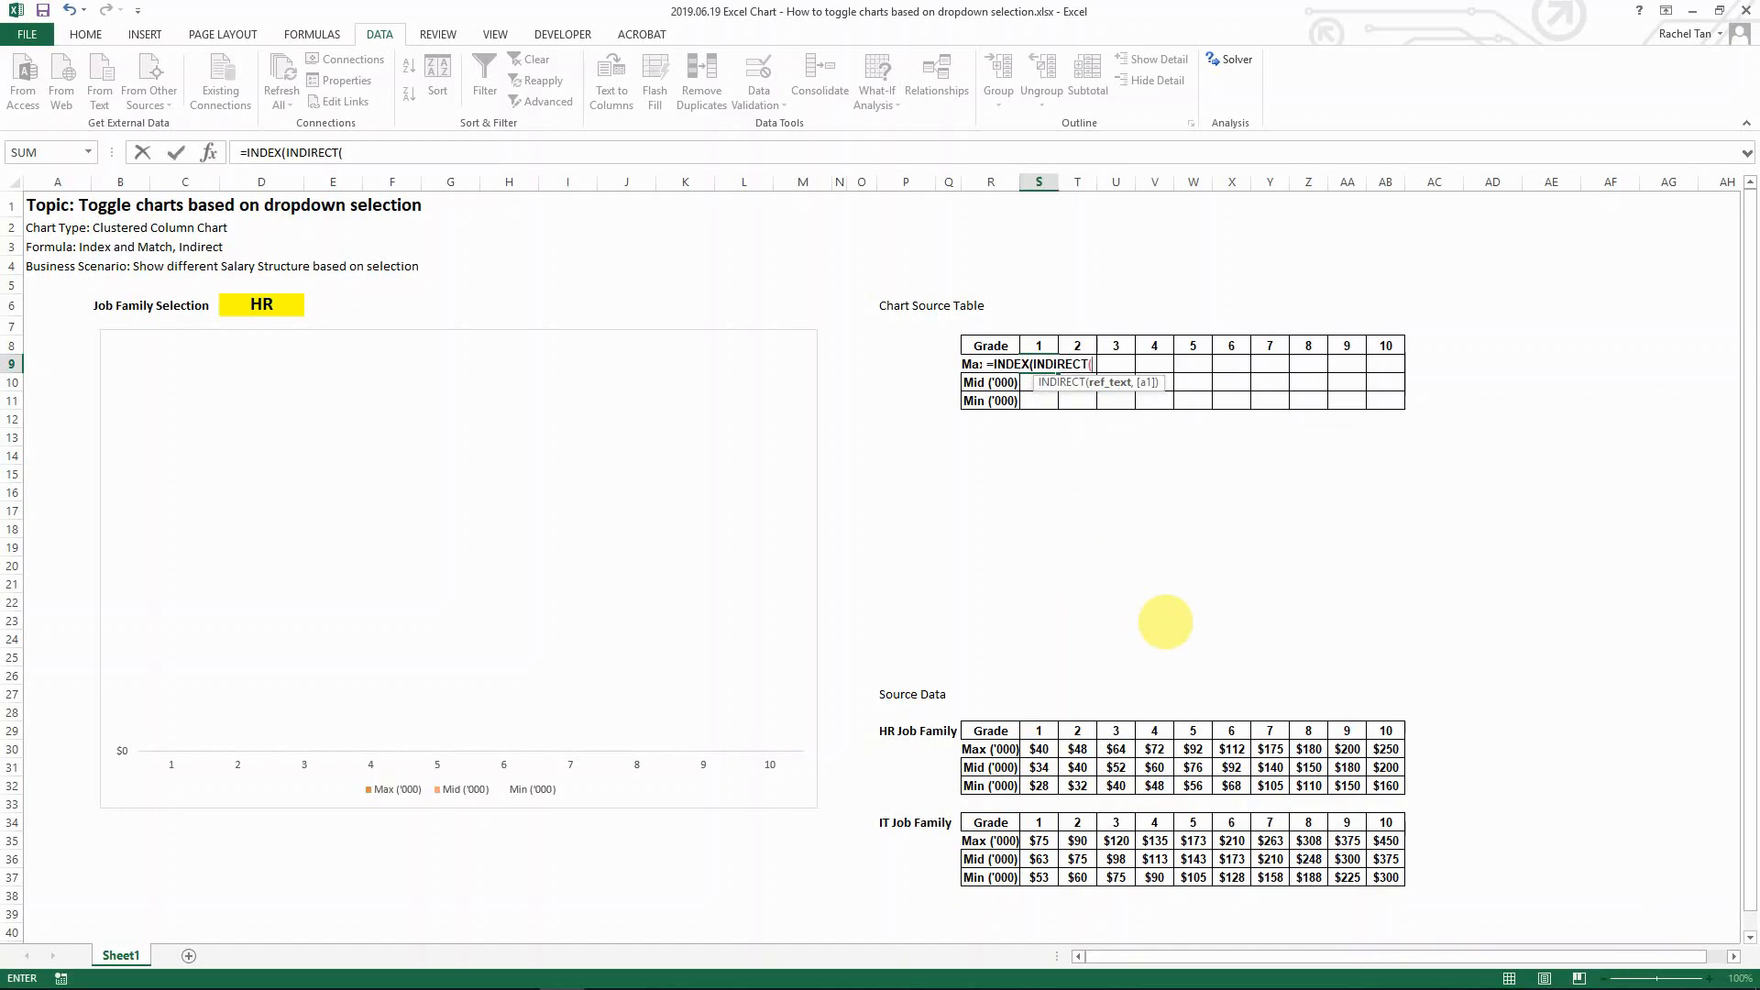
left_click(262, 307)
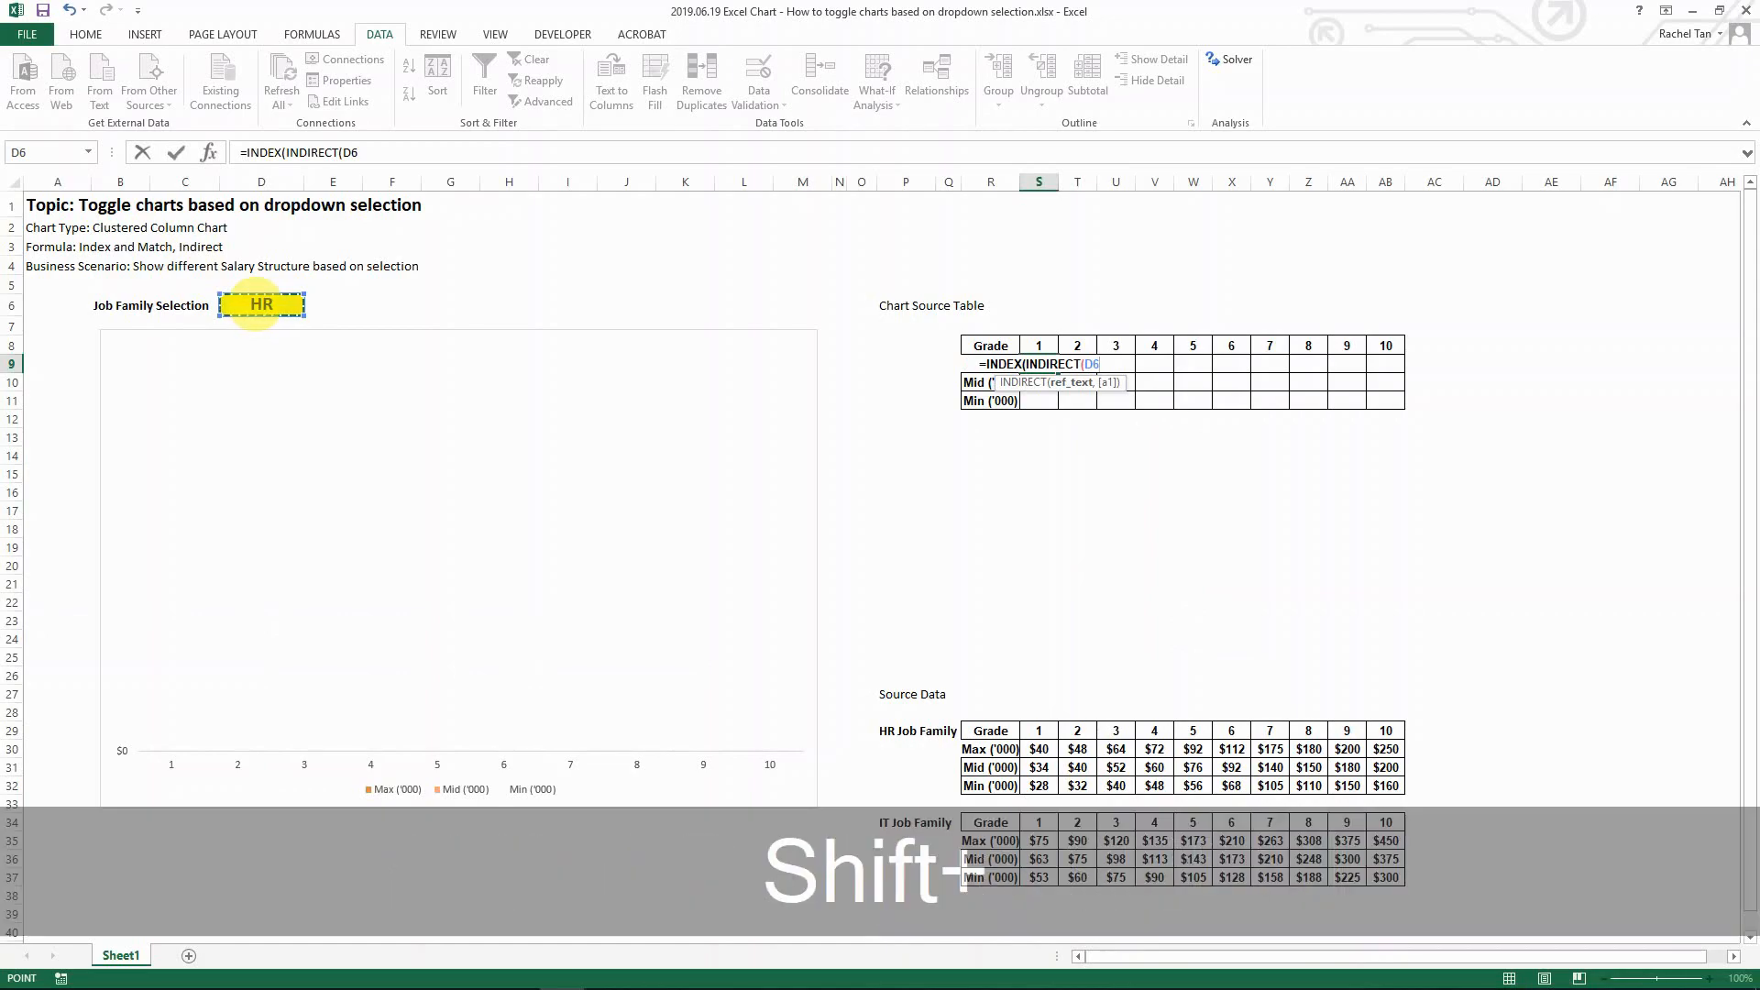
type(")")
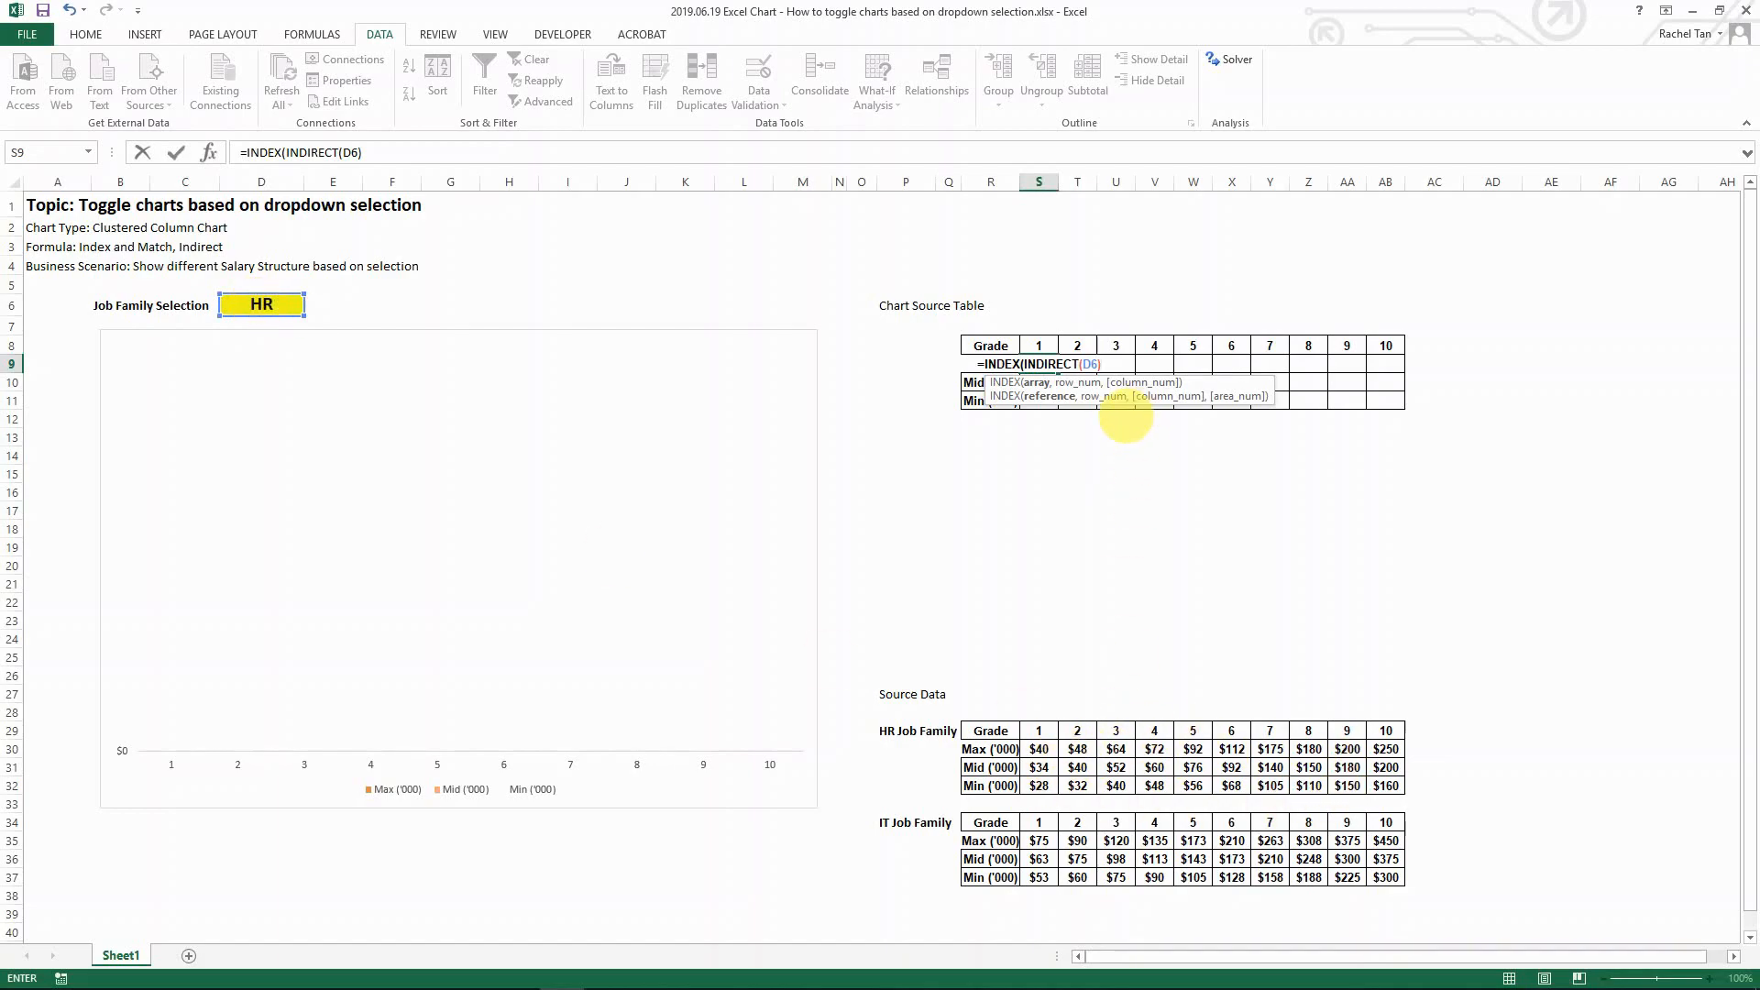
type(",")
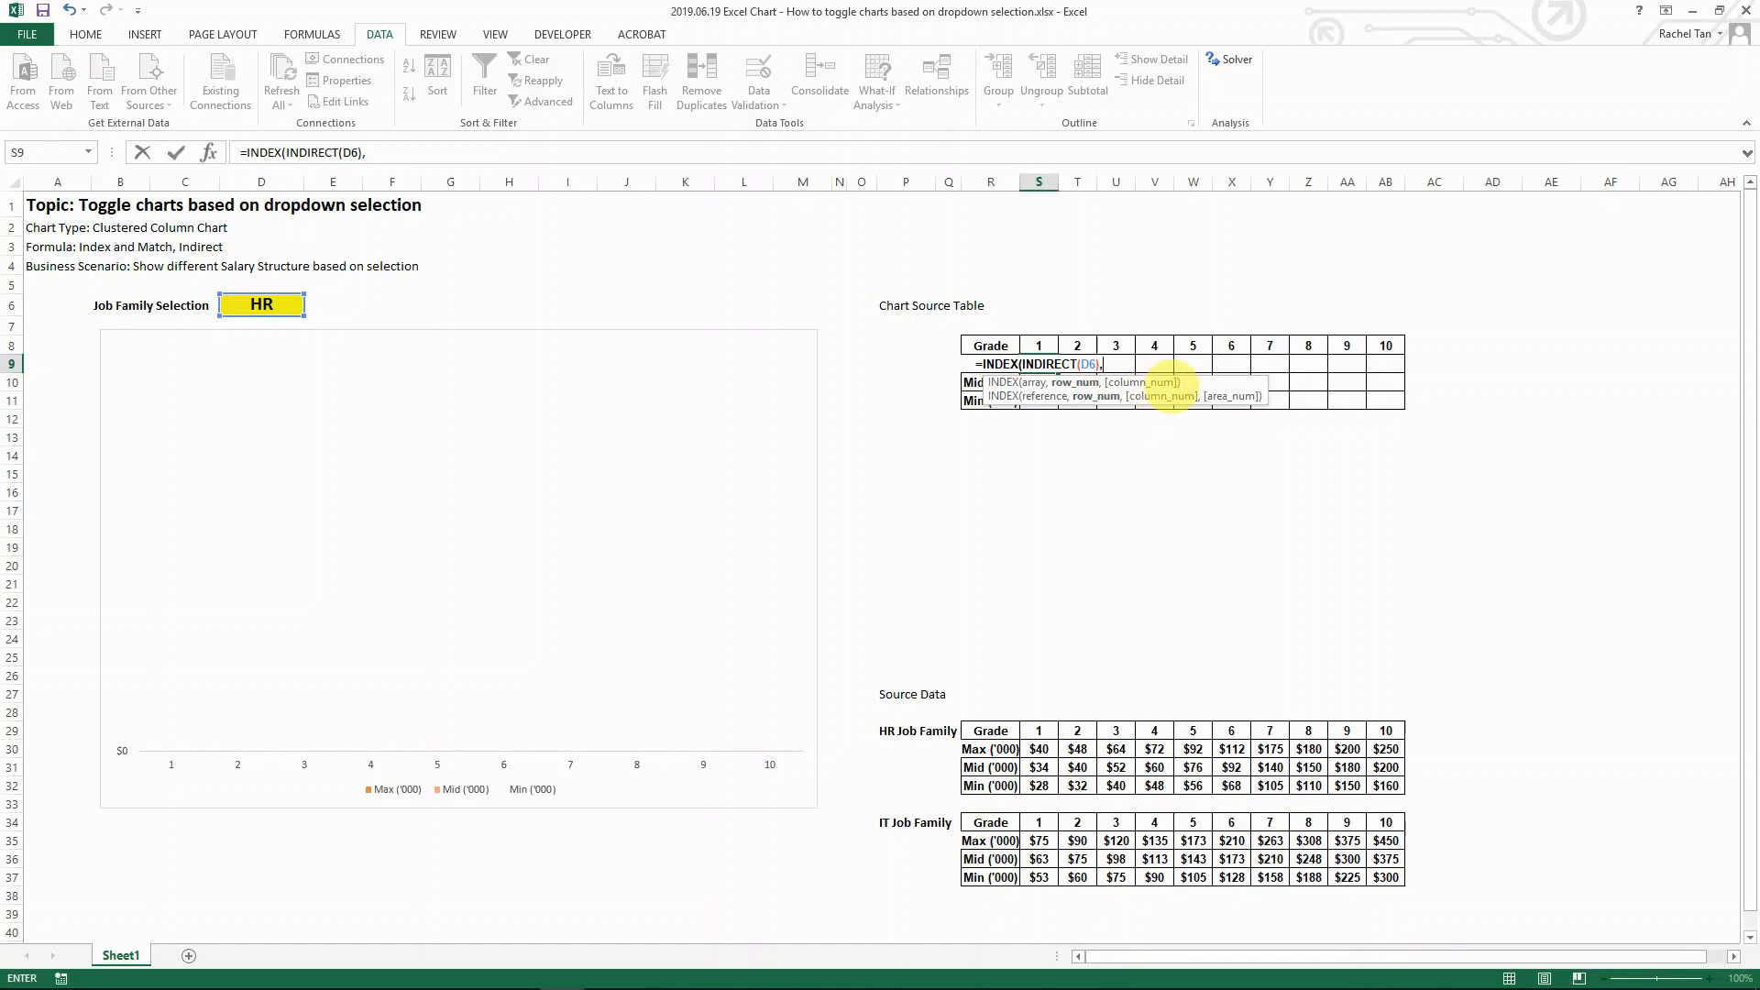
Add the row argument MATCH(R9,$R$30:$R$32,0) to the INDEX formula, looking up the Max label with an exact match.
type("MATCH(")
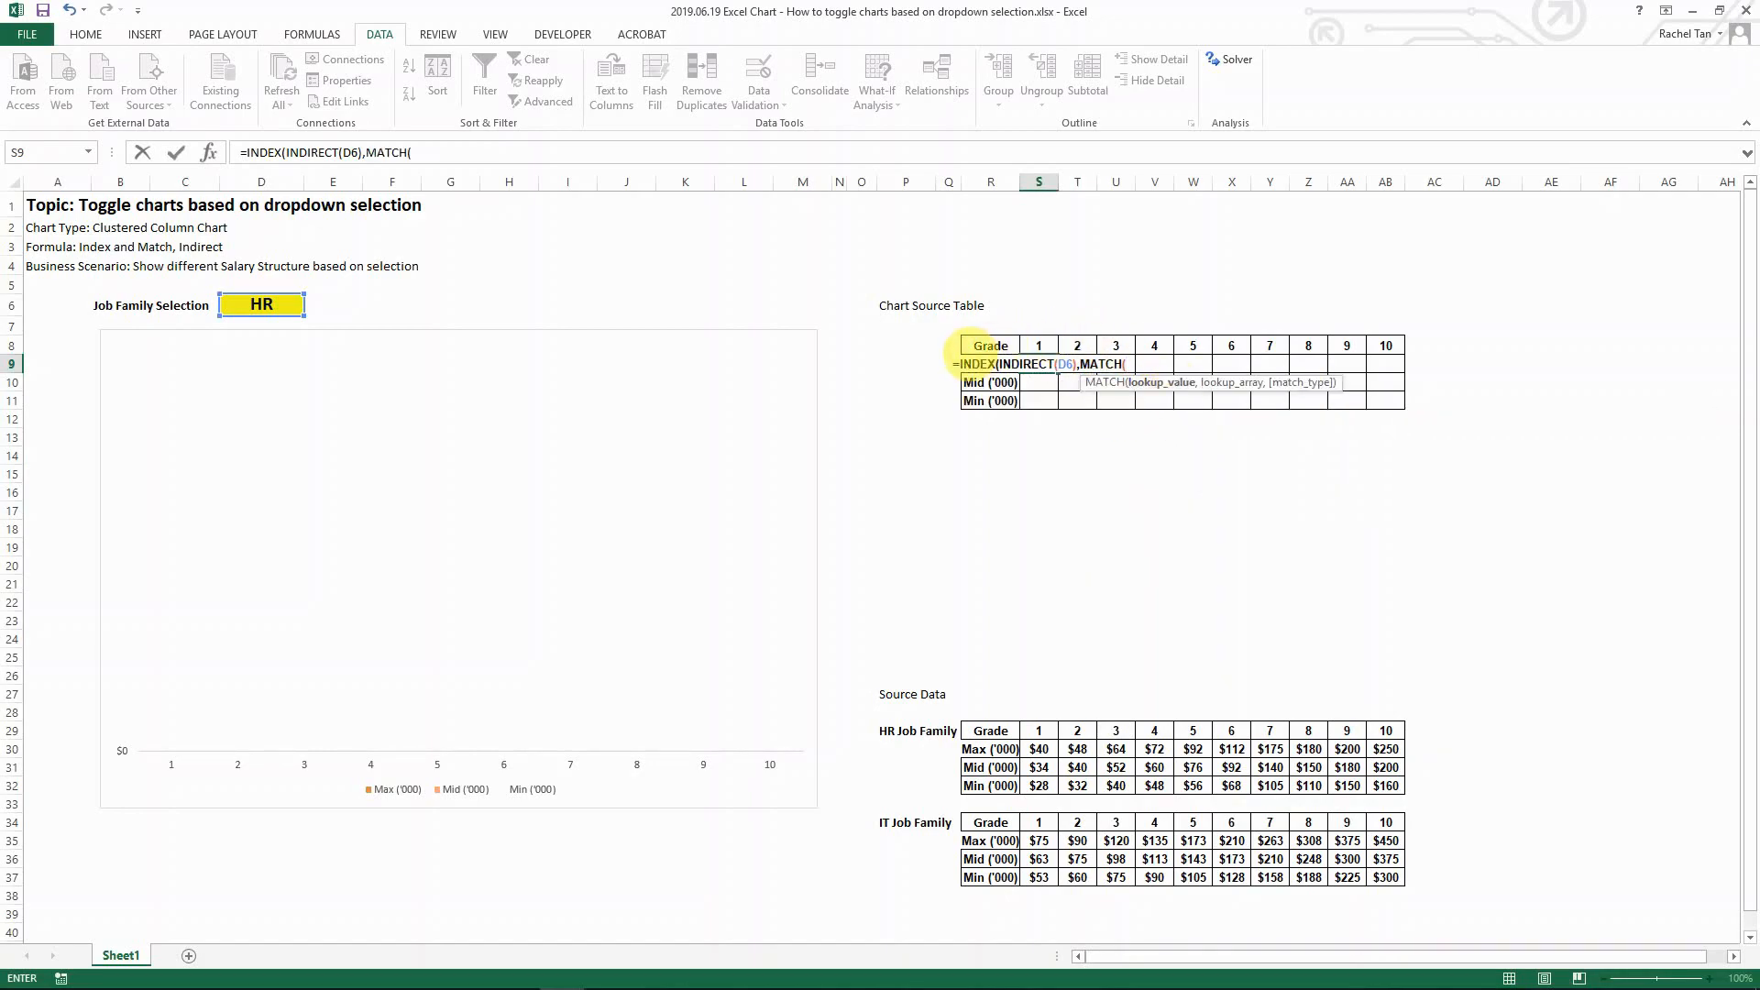
left_click(993, 343)
left_click(990, 367)
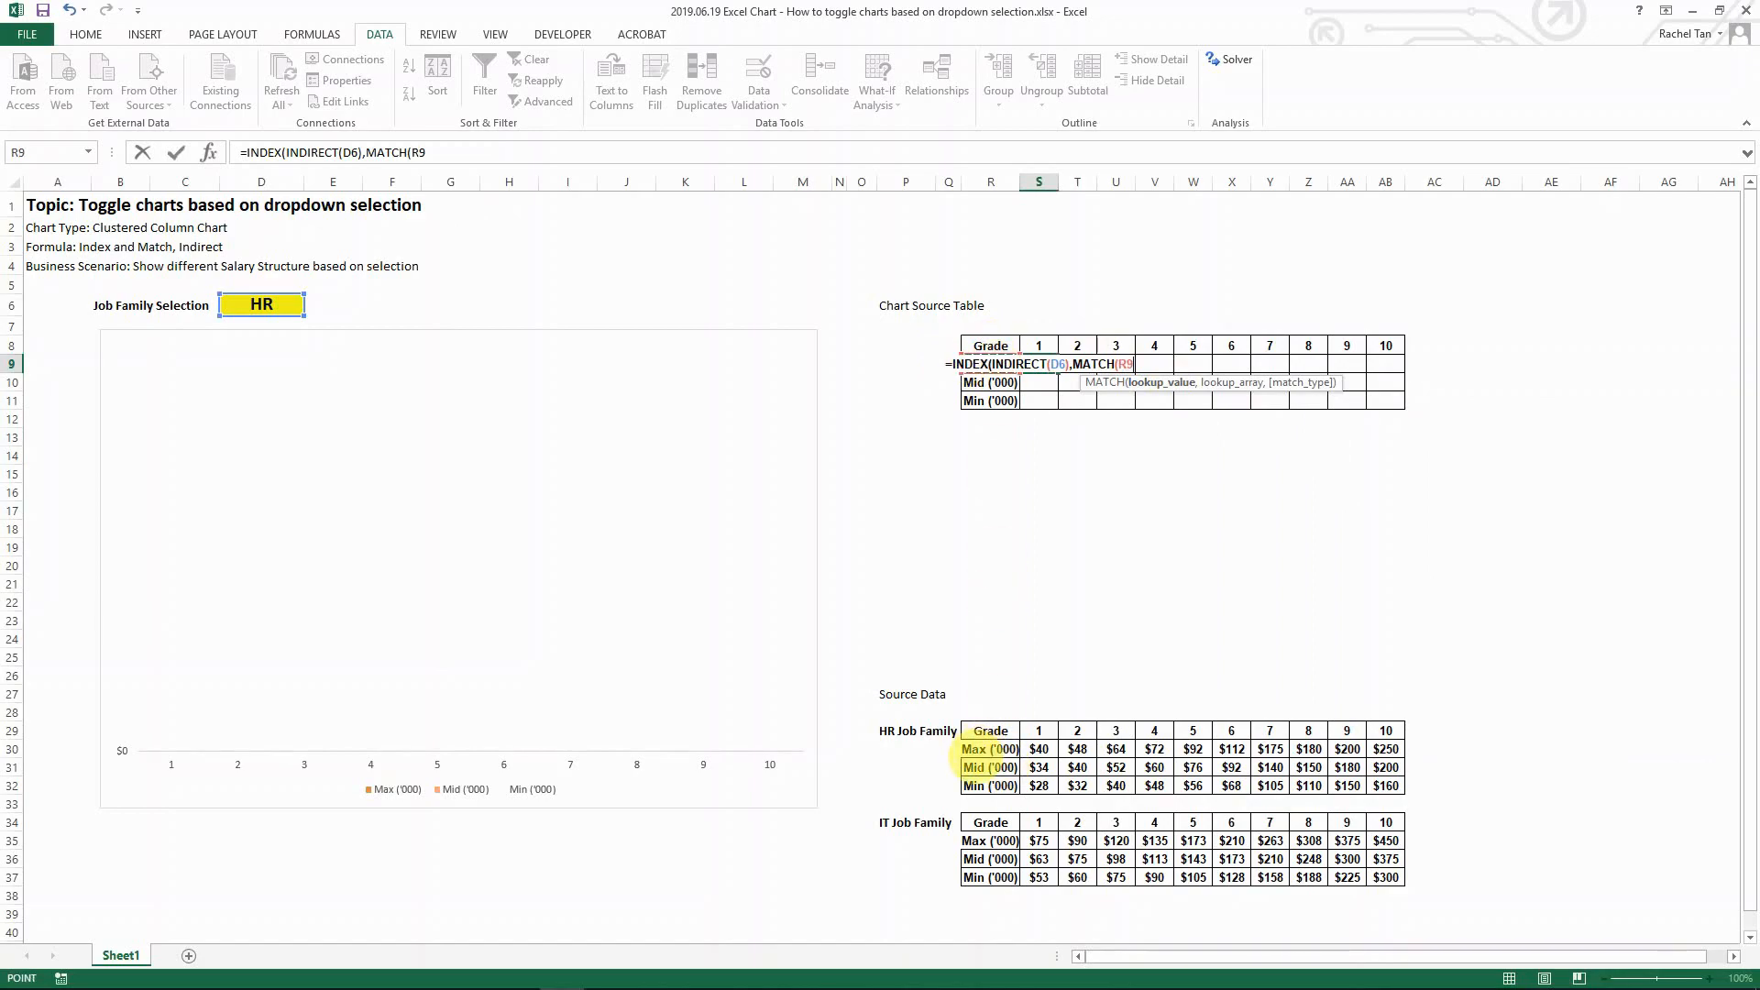
type(",")
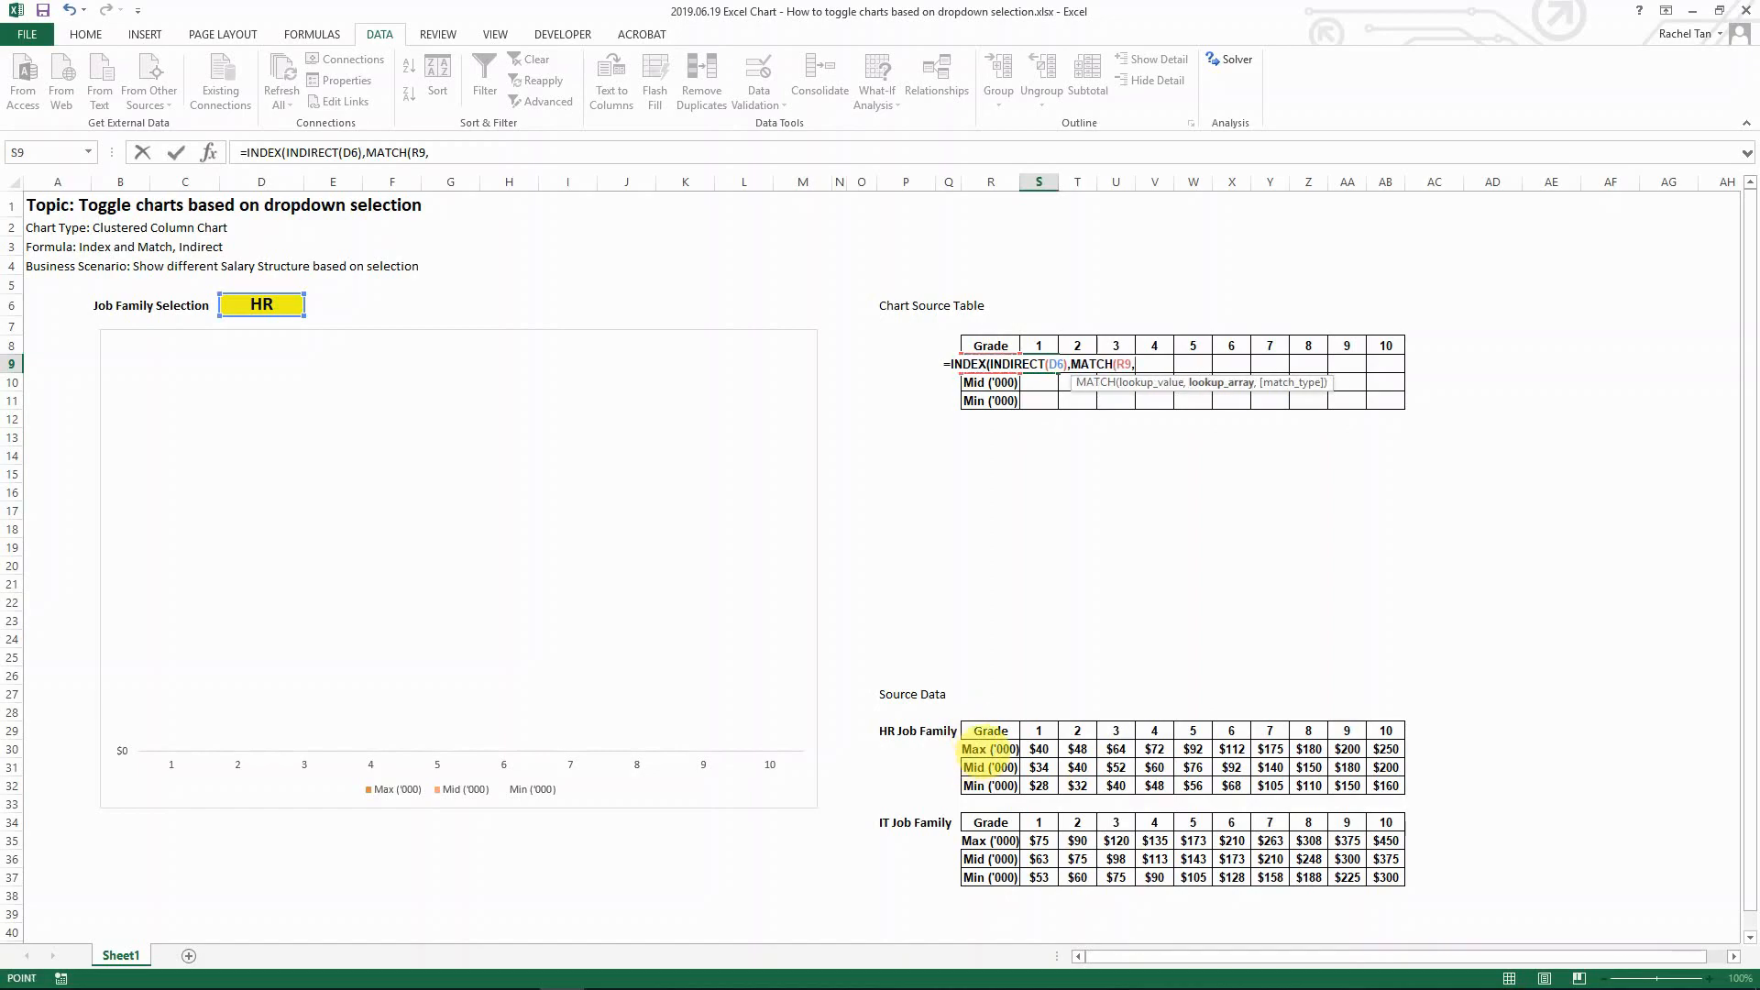
left_click_drag(990, 748, 990, 788)
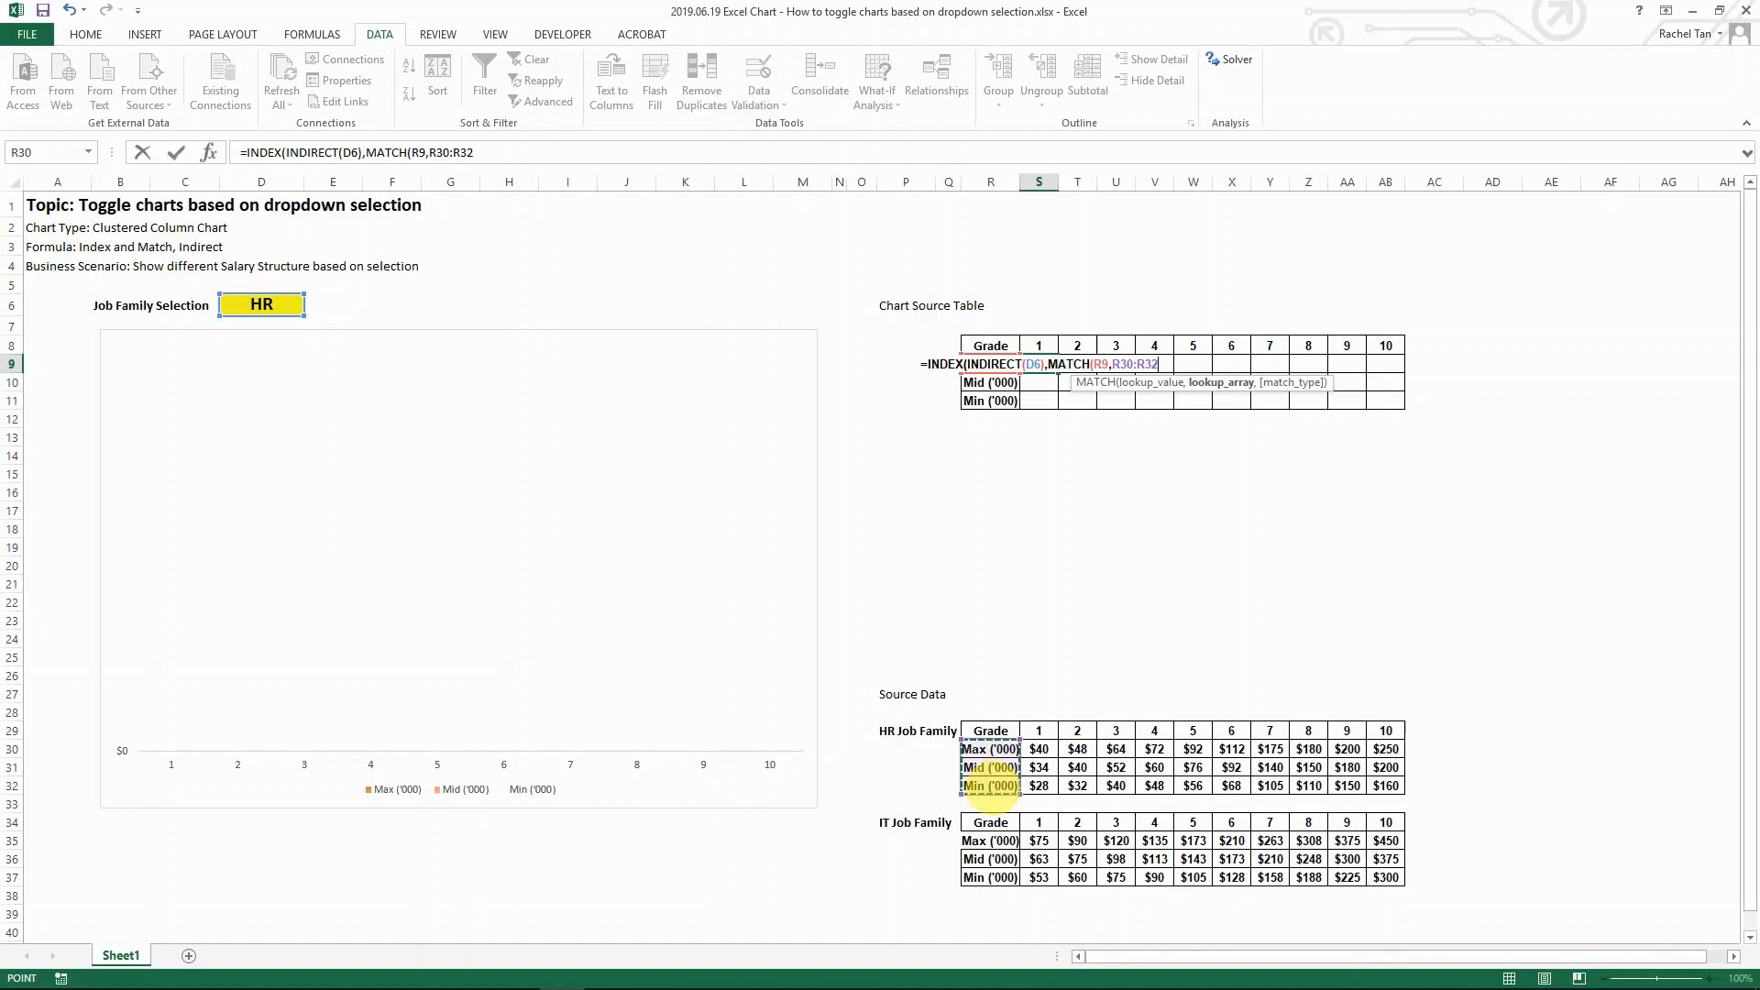
key("F4")
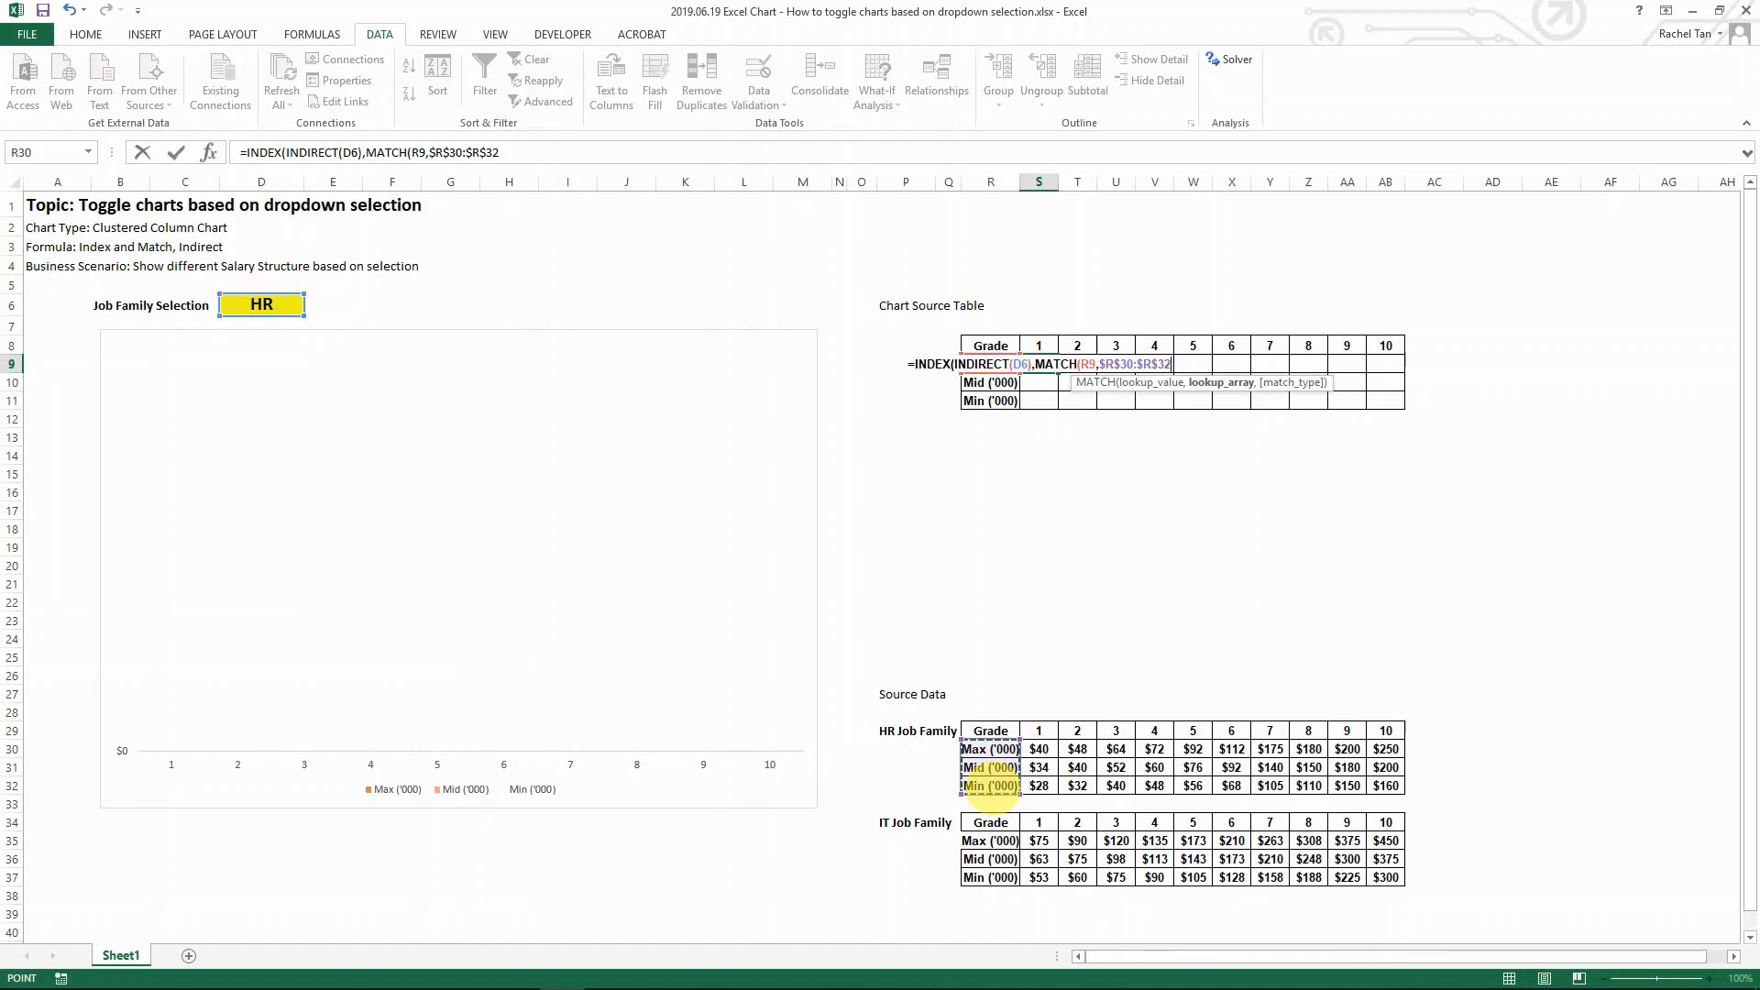
type(",")
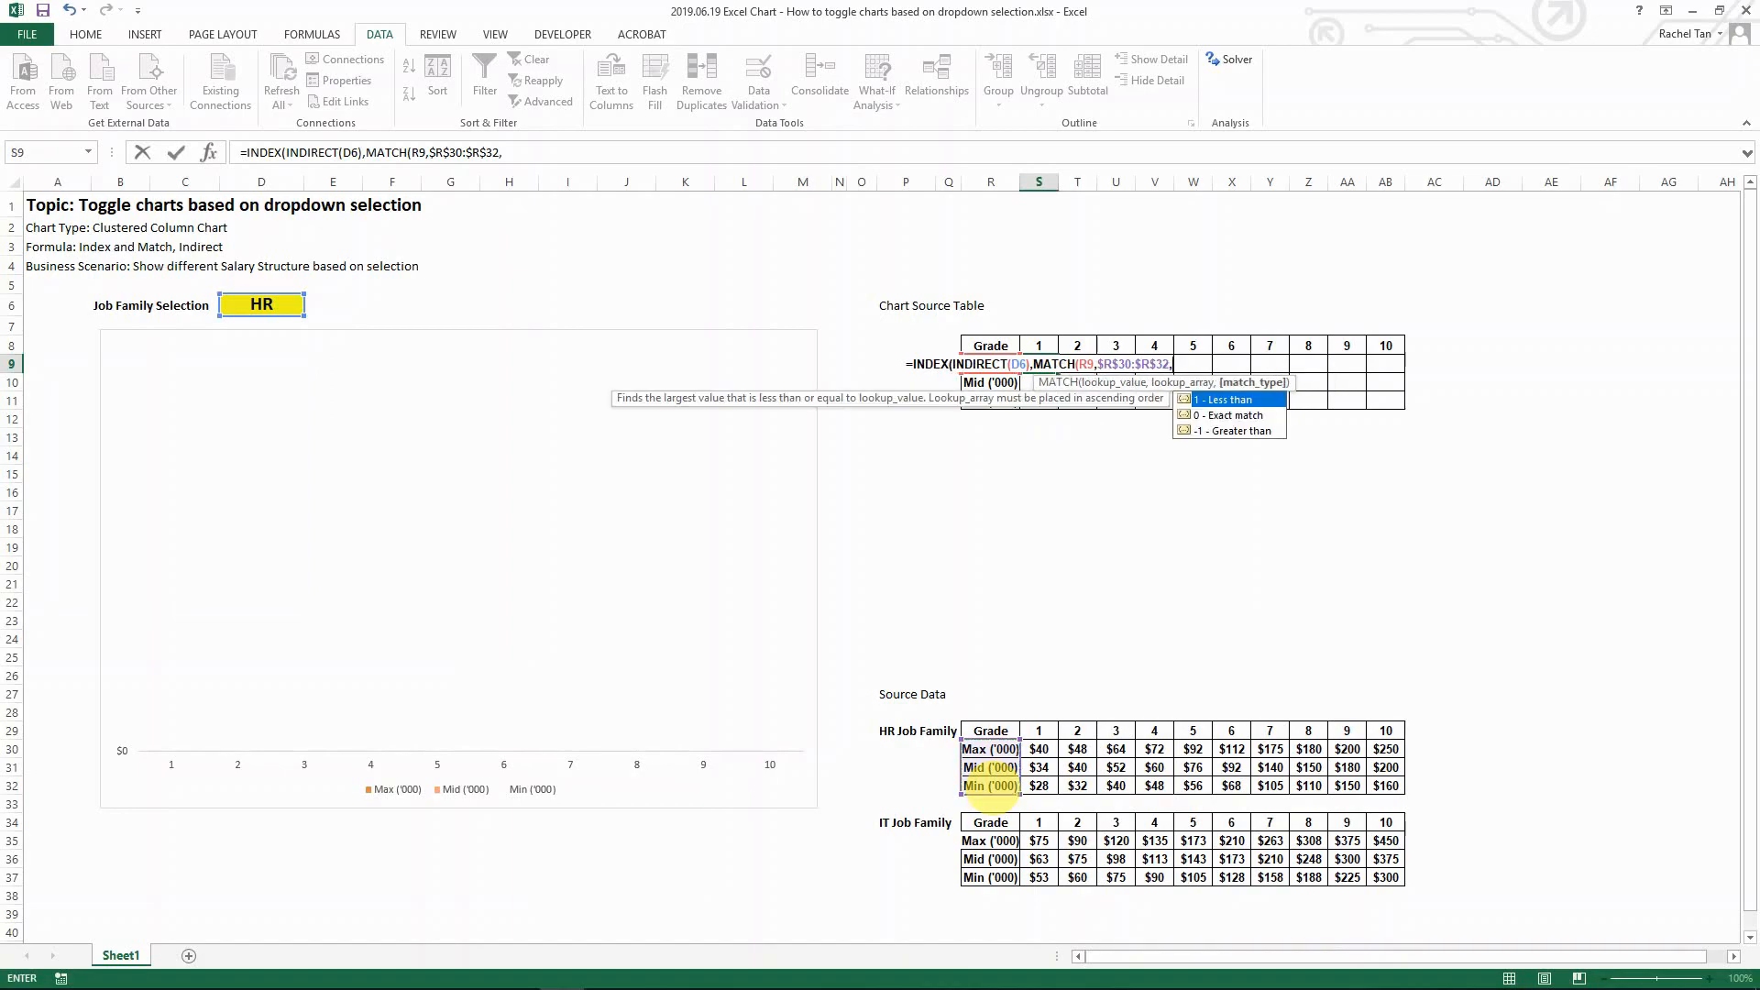
type("0),")
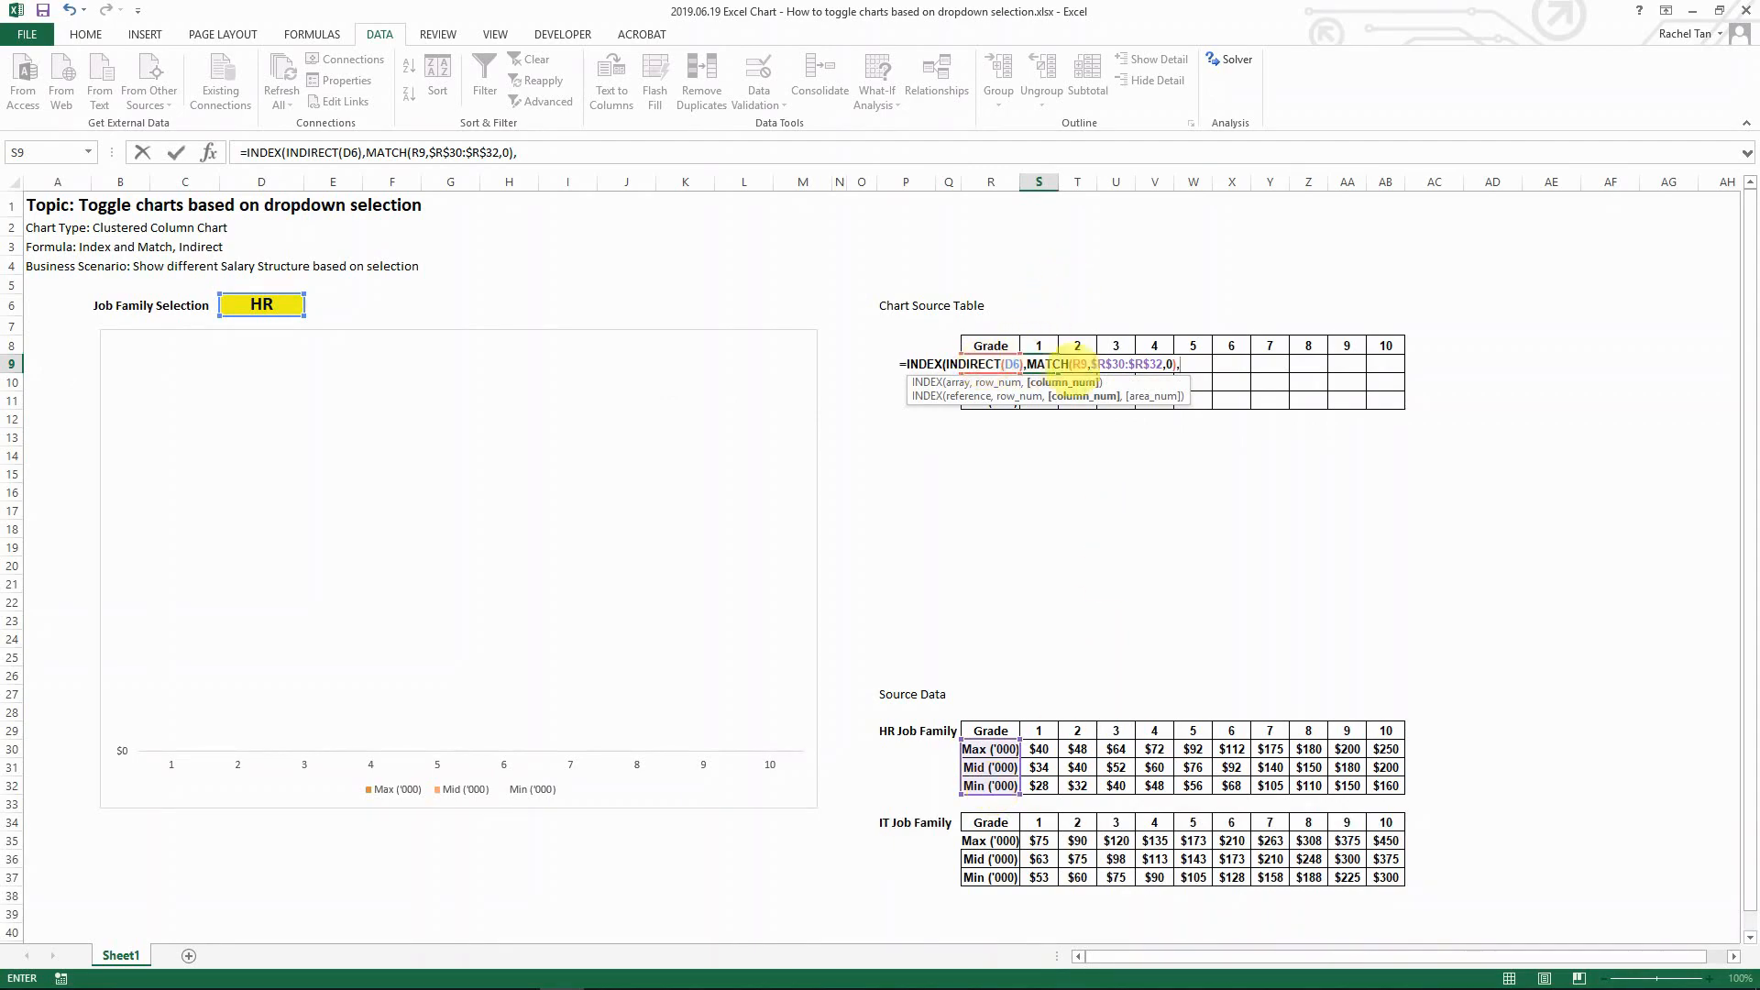
Complete the S9 formula with MATCH(S$8,$S$29:$AB$29,0) as the column argument and enter it.
type("ma")
key("Tab")
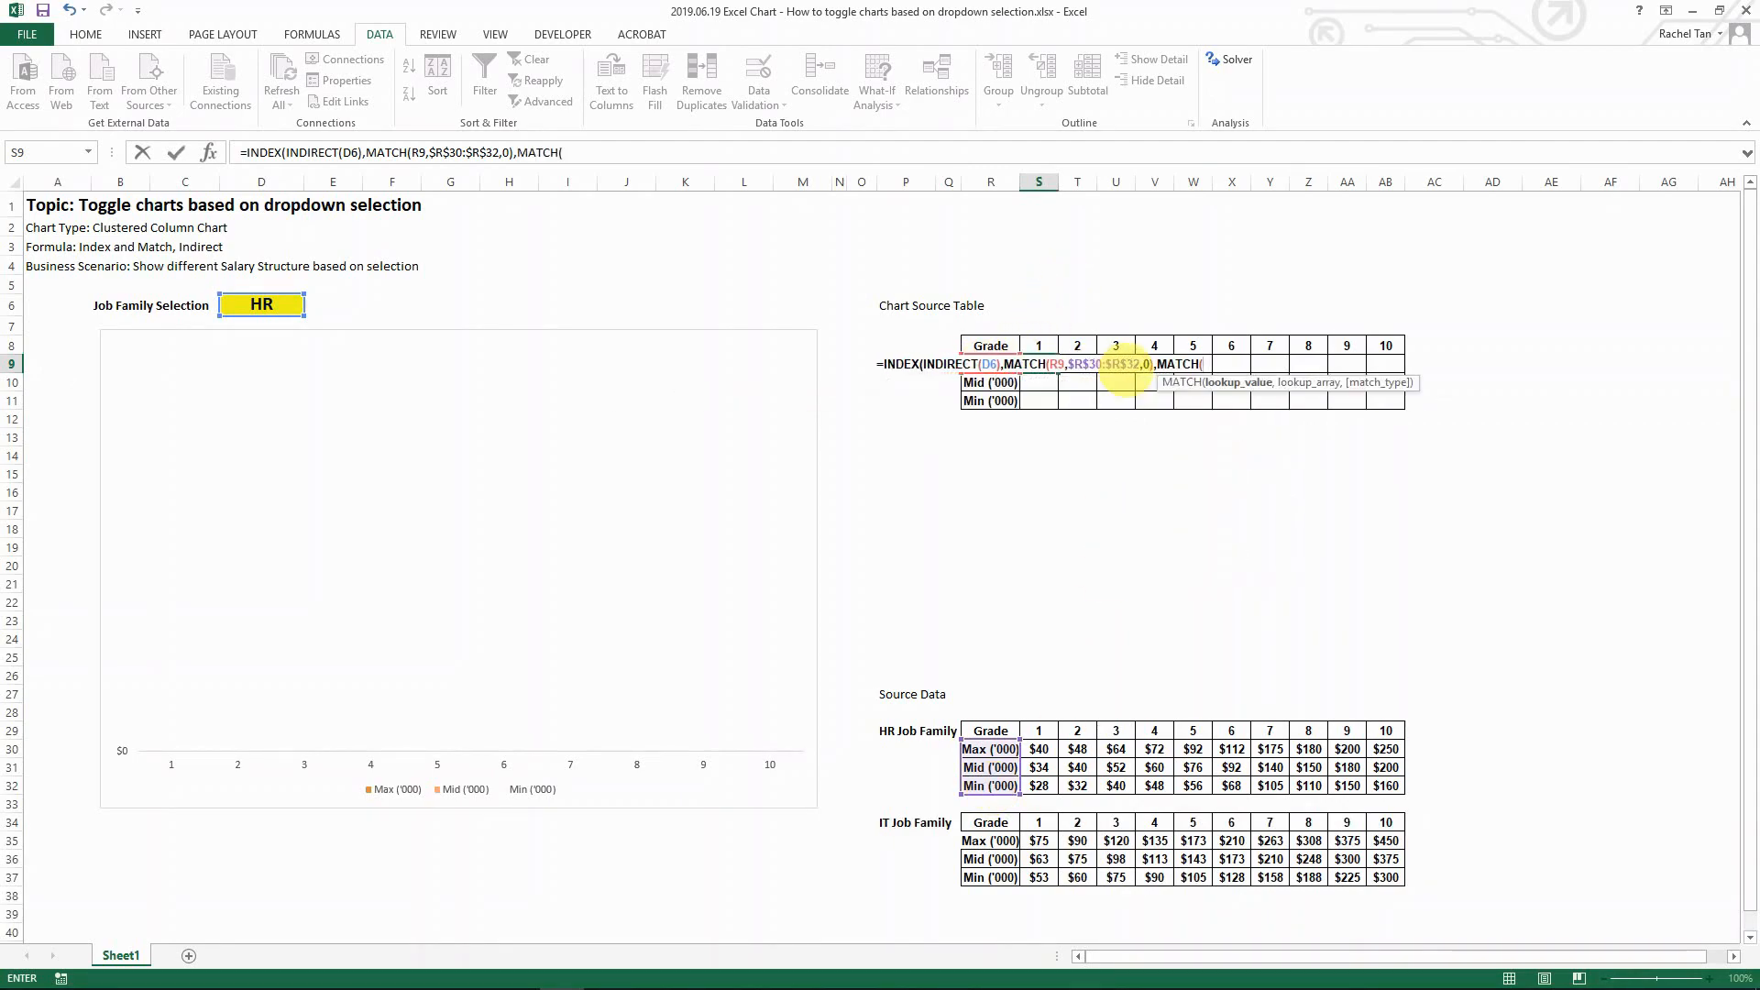
left_click(1039, 345)
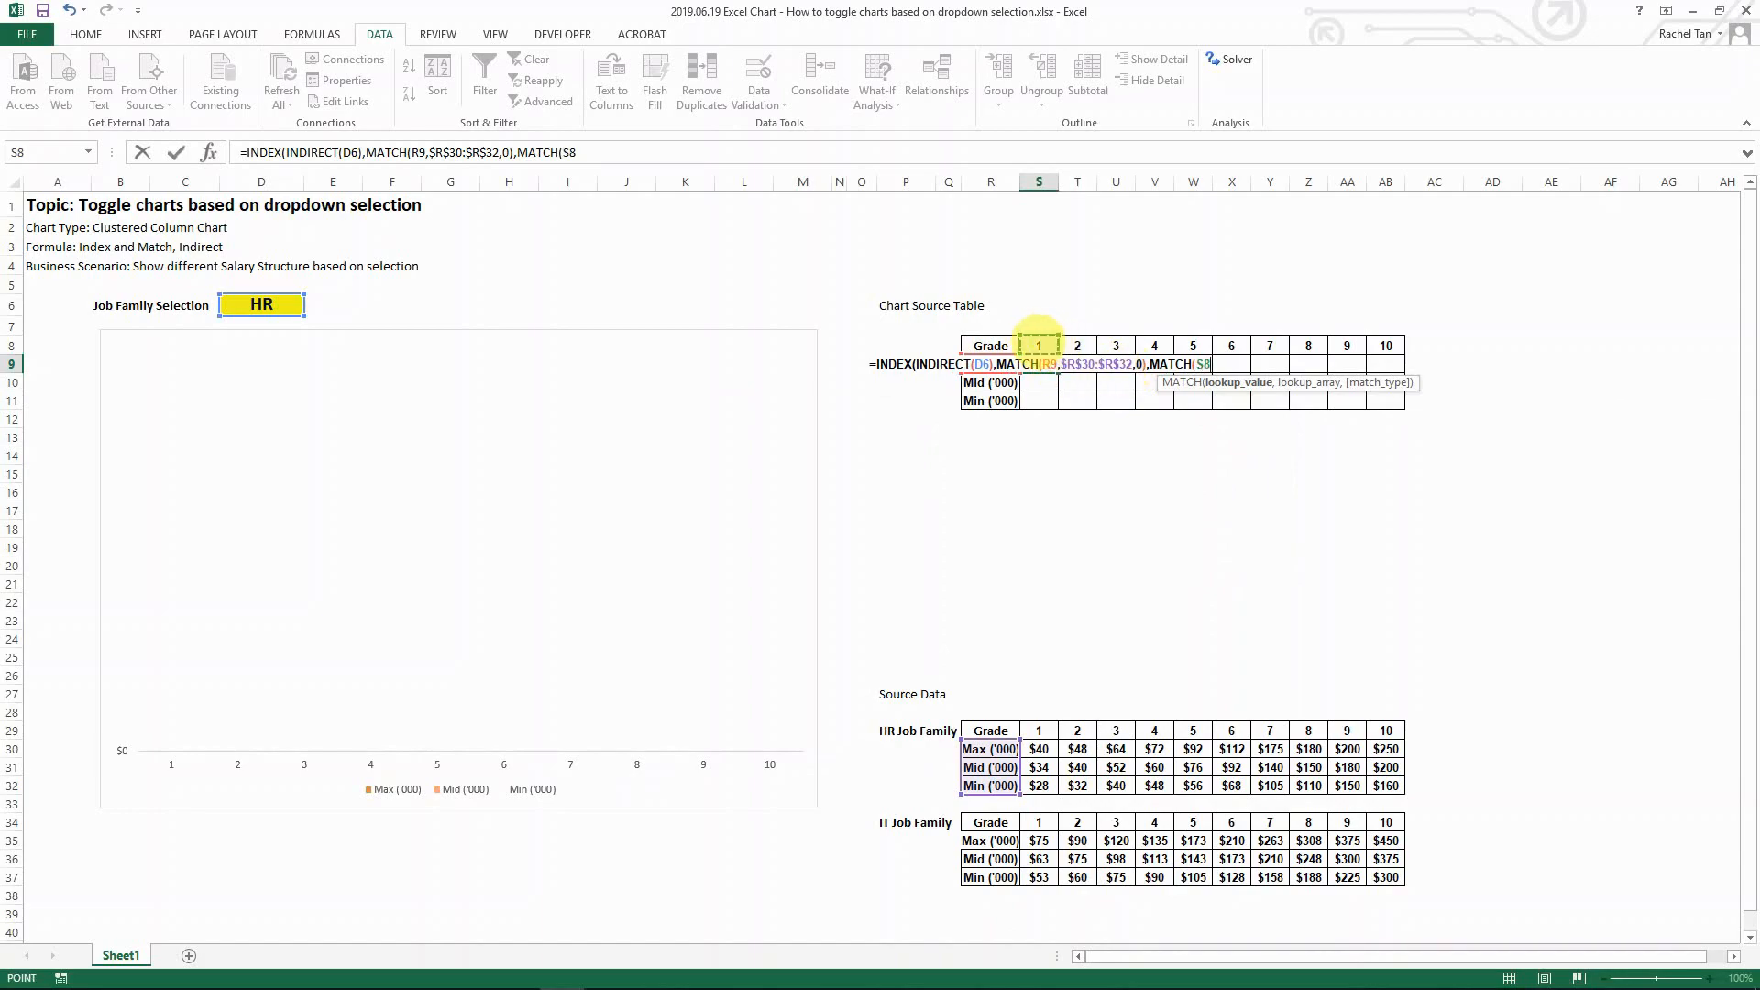
key("F4")
key("F4")
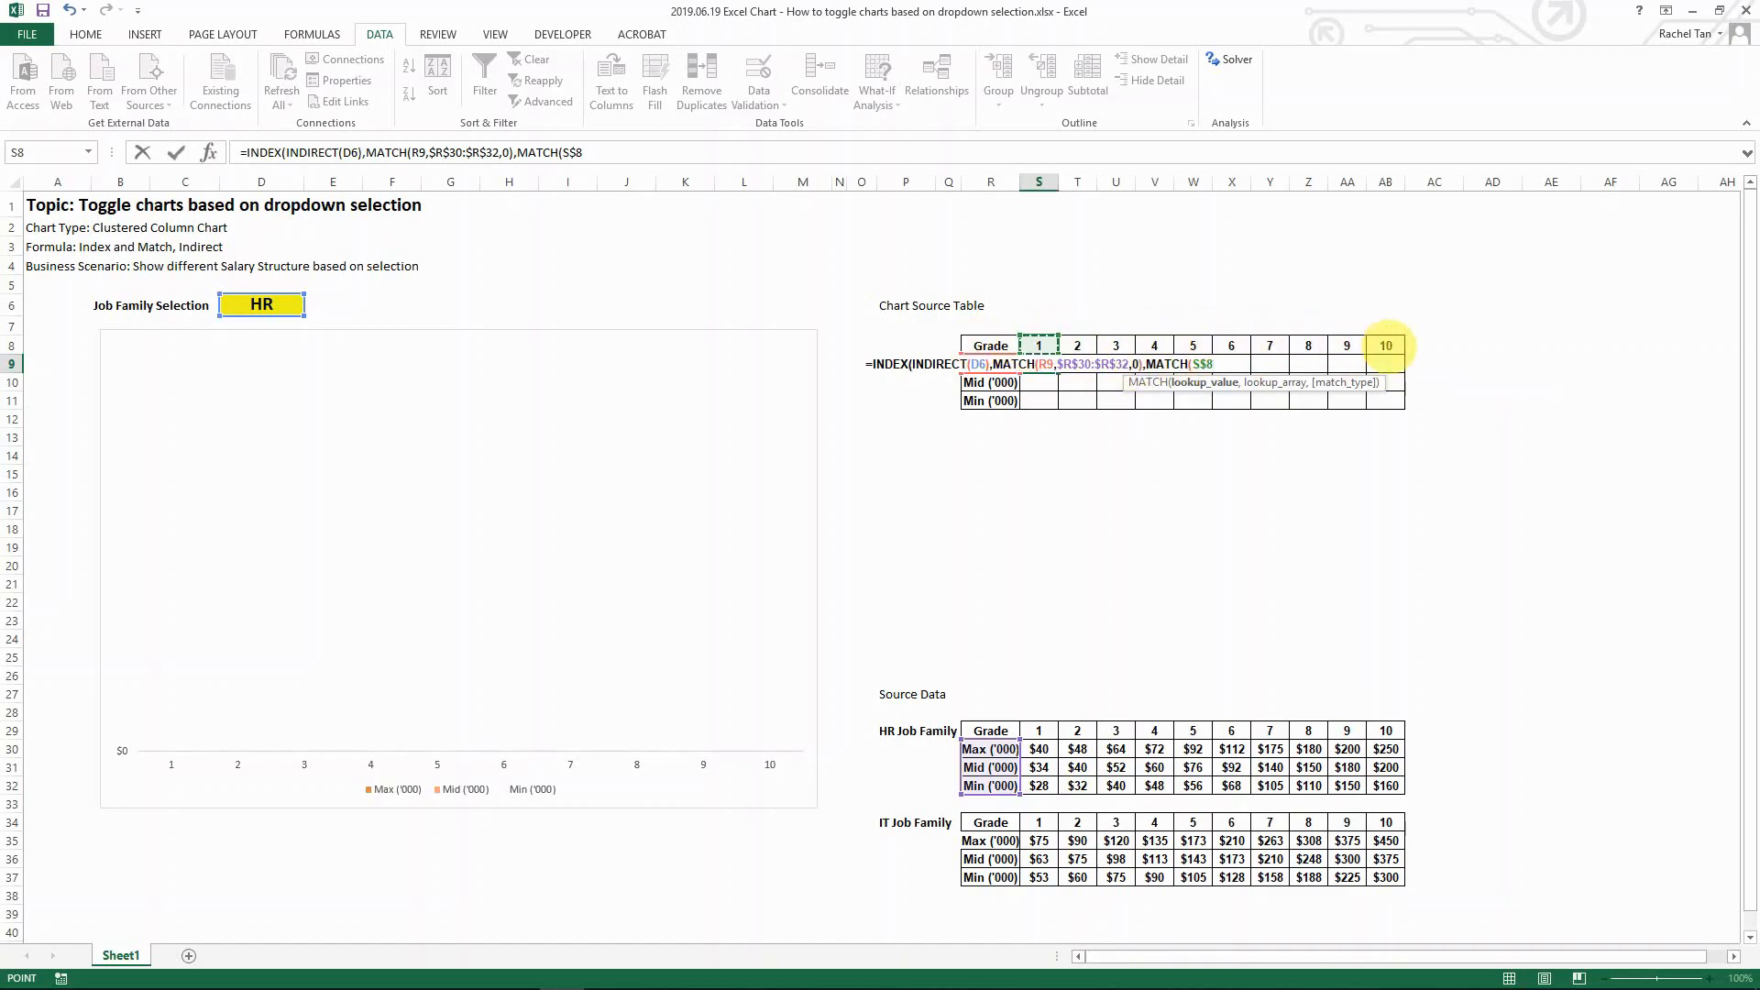
type(",")
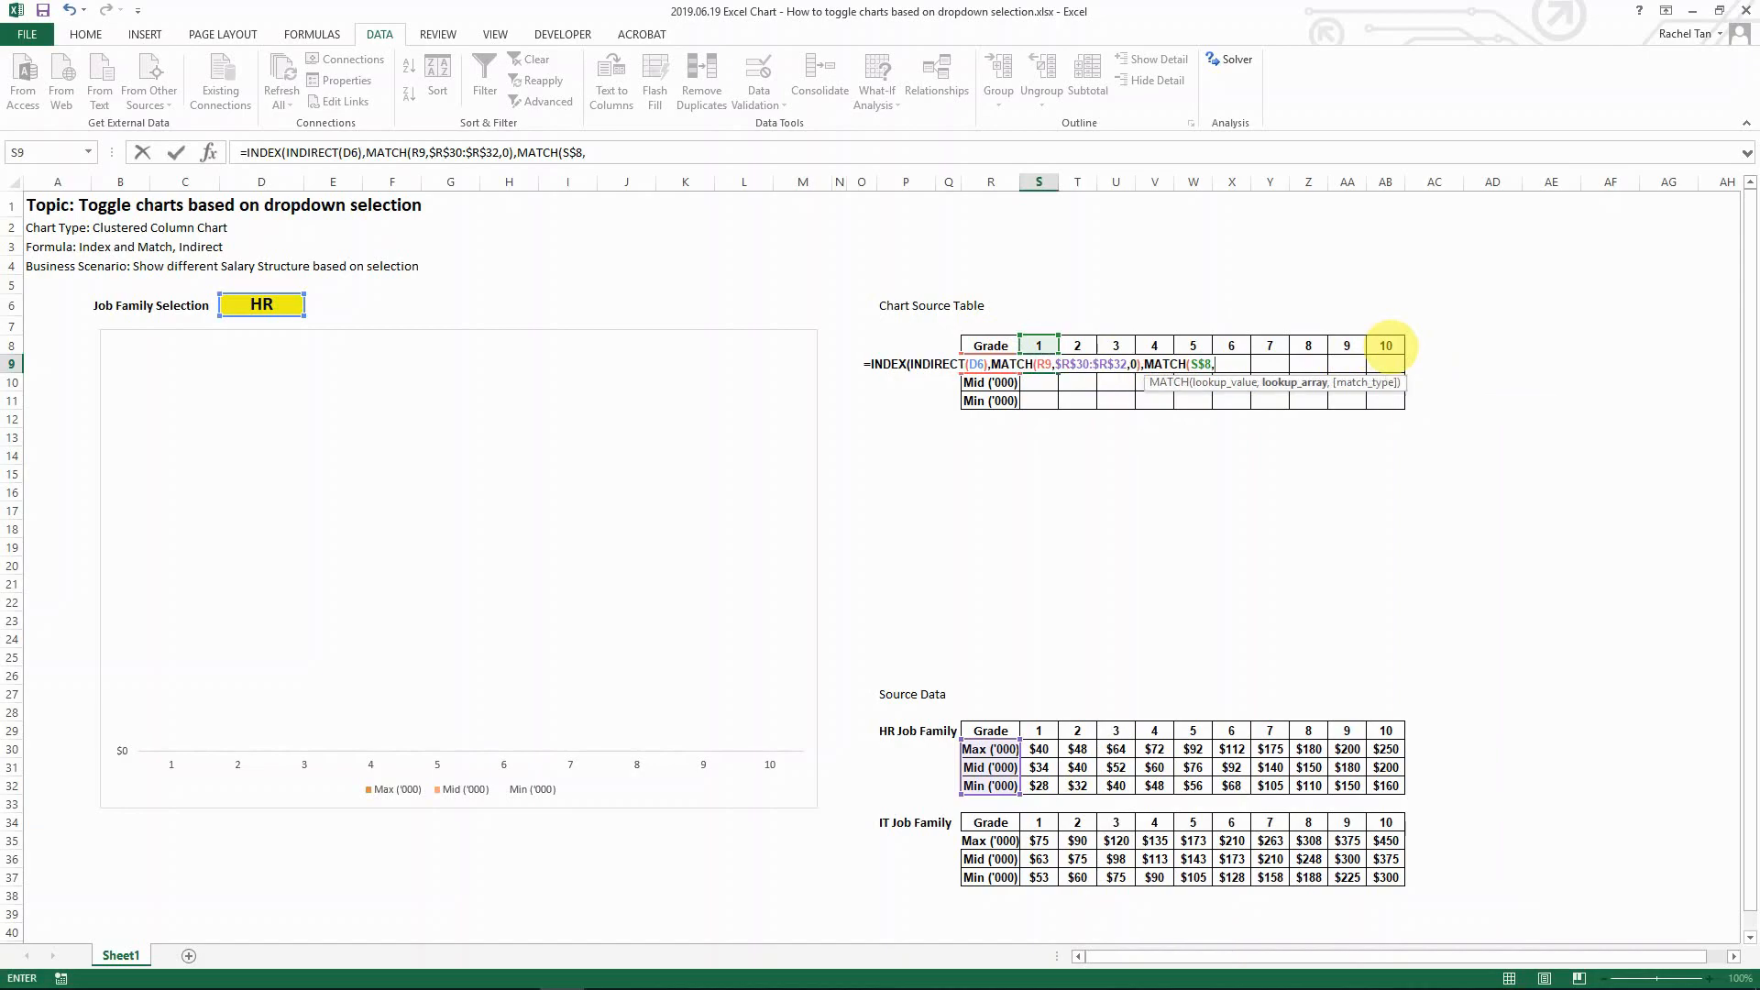
left_click(1040, 731)
left_click_drag(1039, 731, 1389, 732)
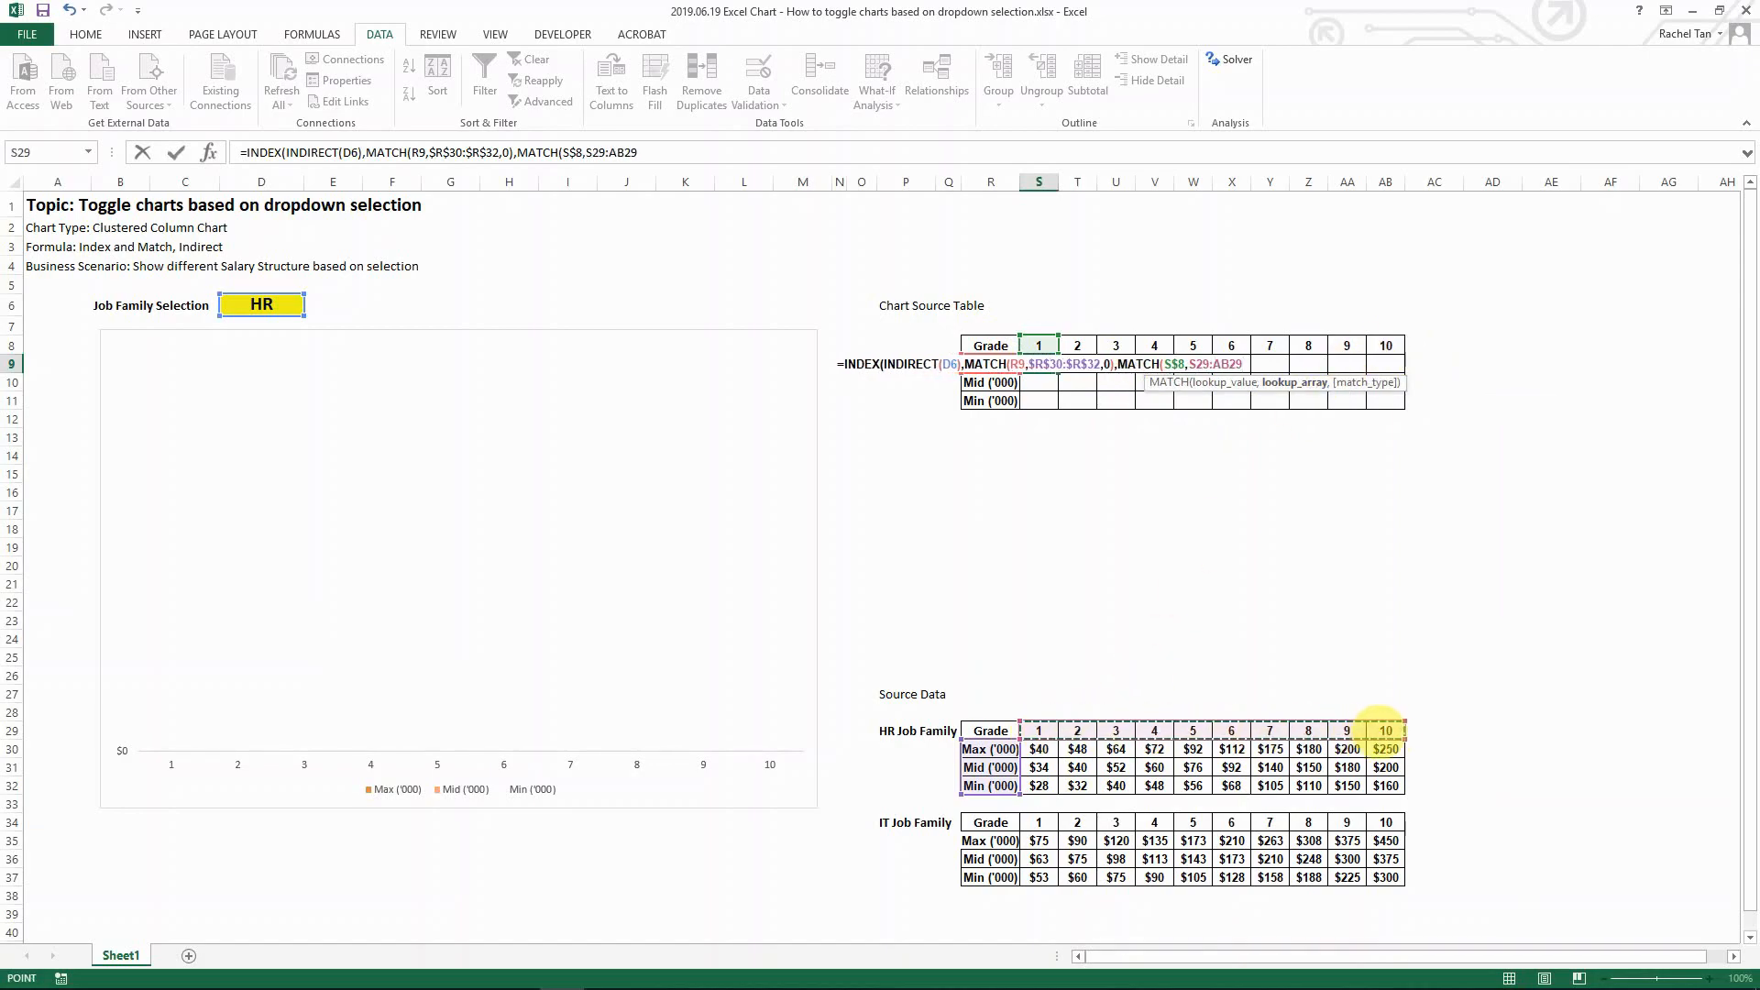
key("F4")
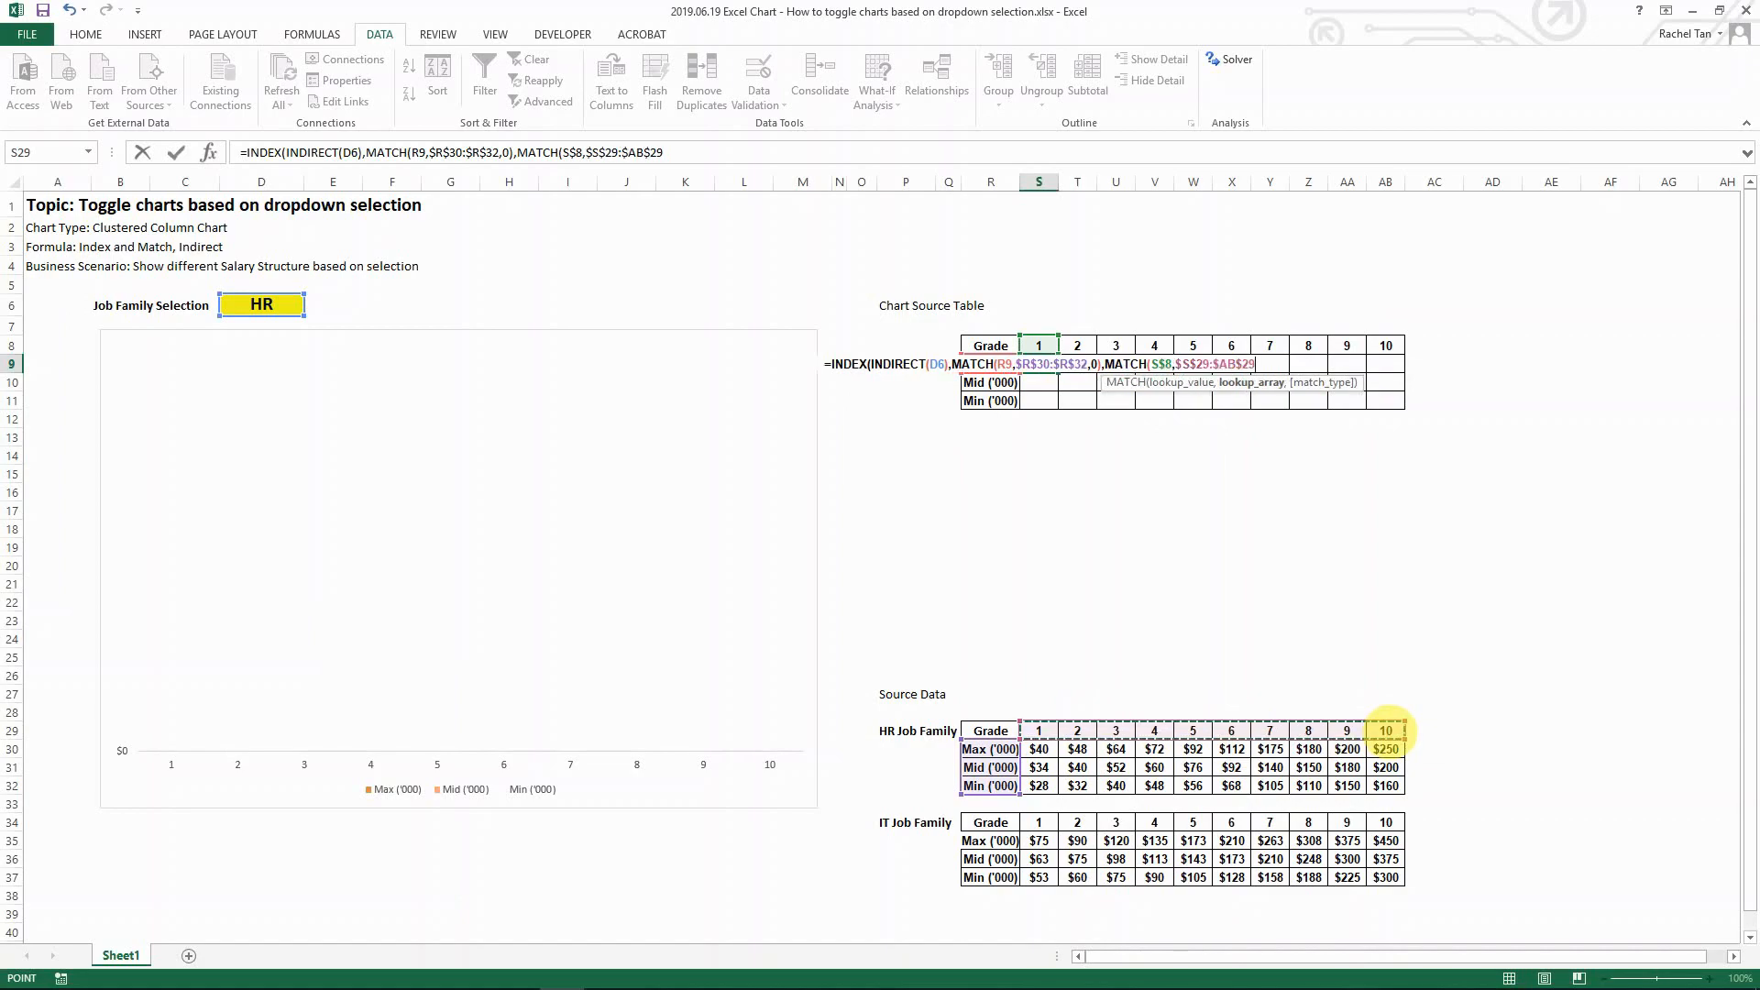
type(",")
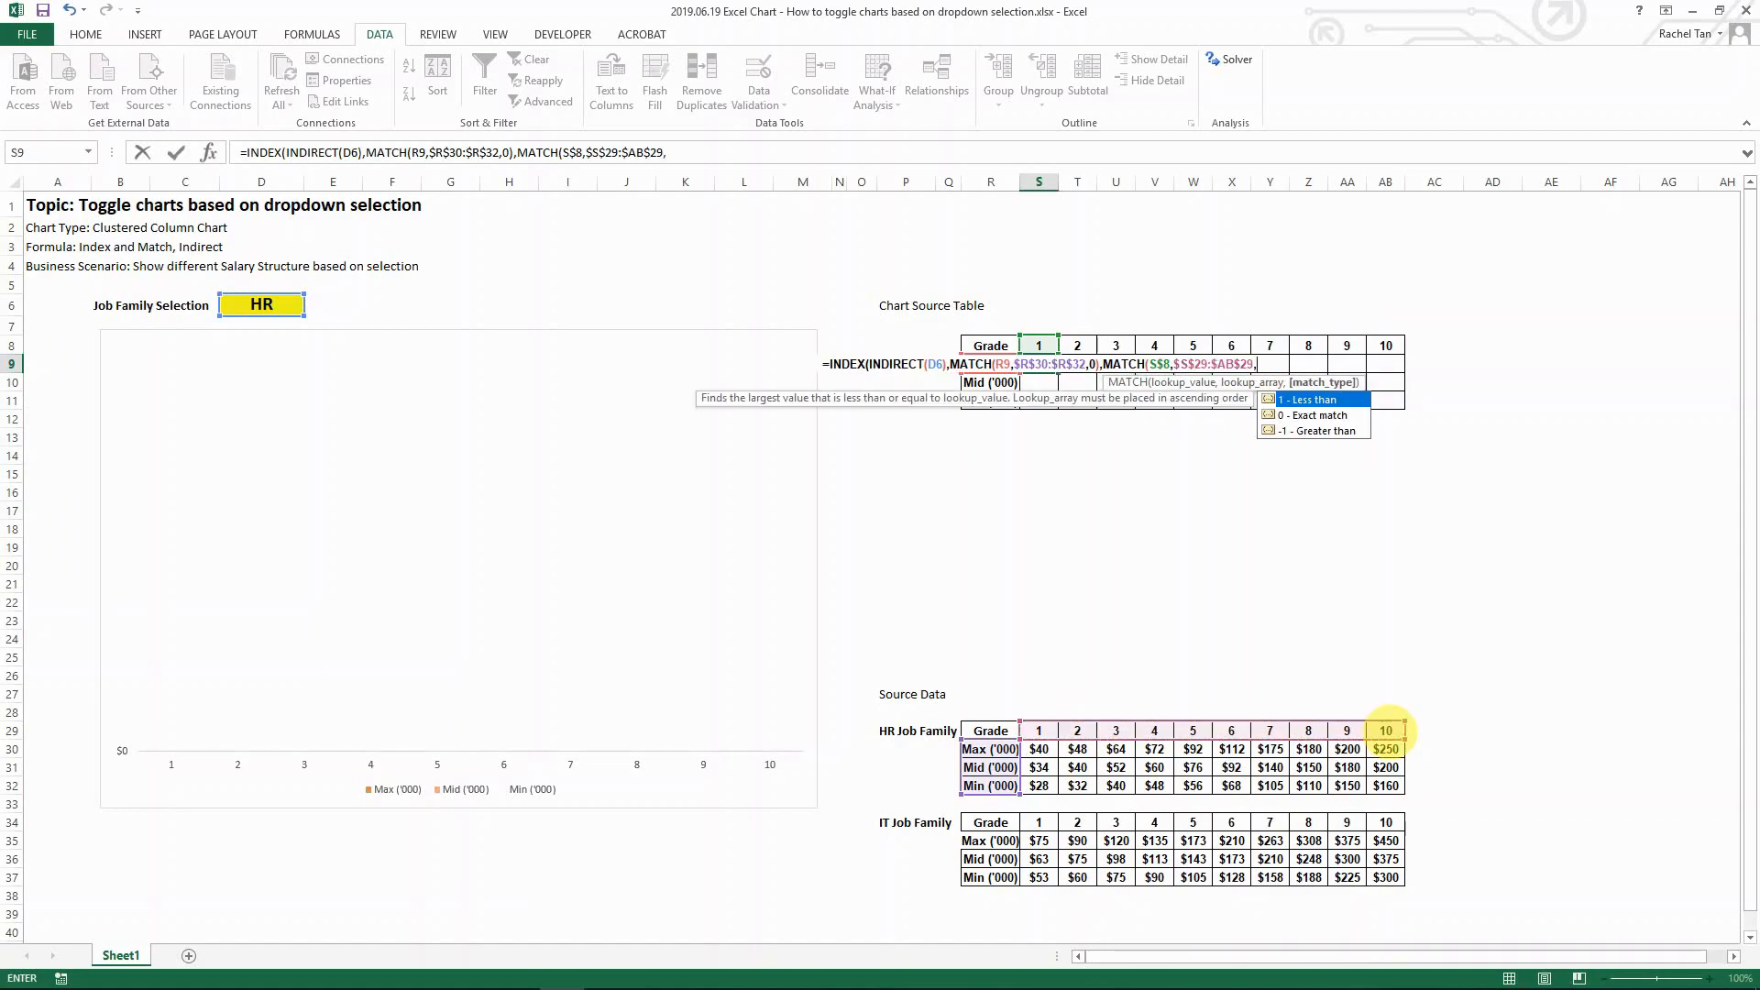
type("0)")
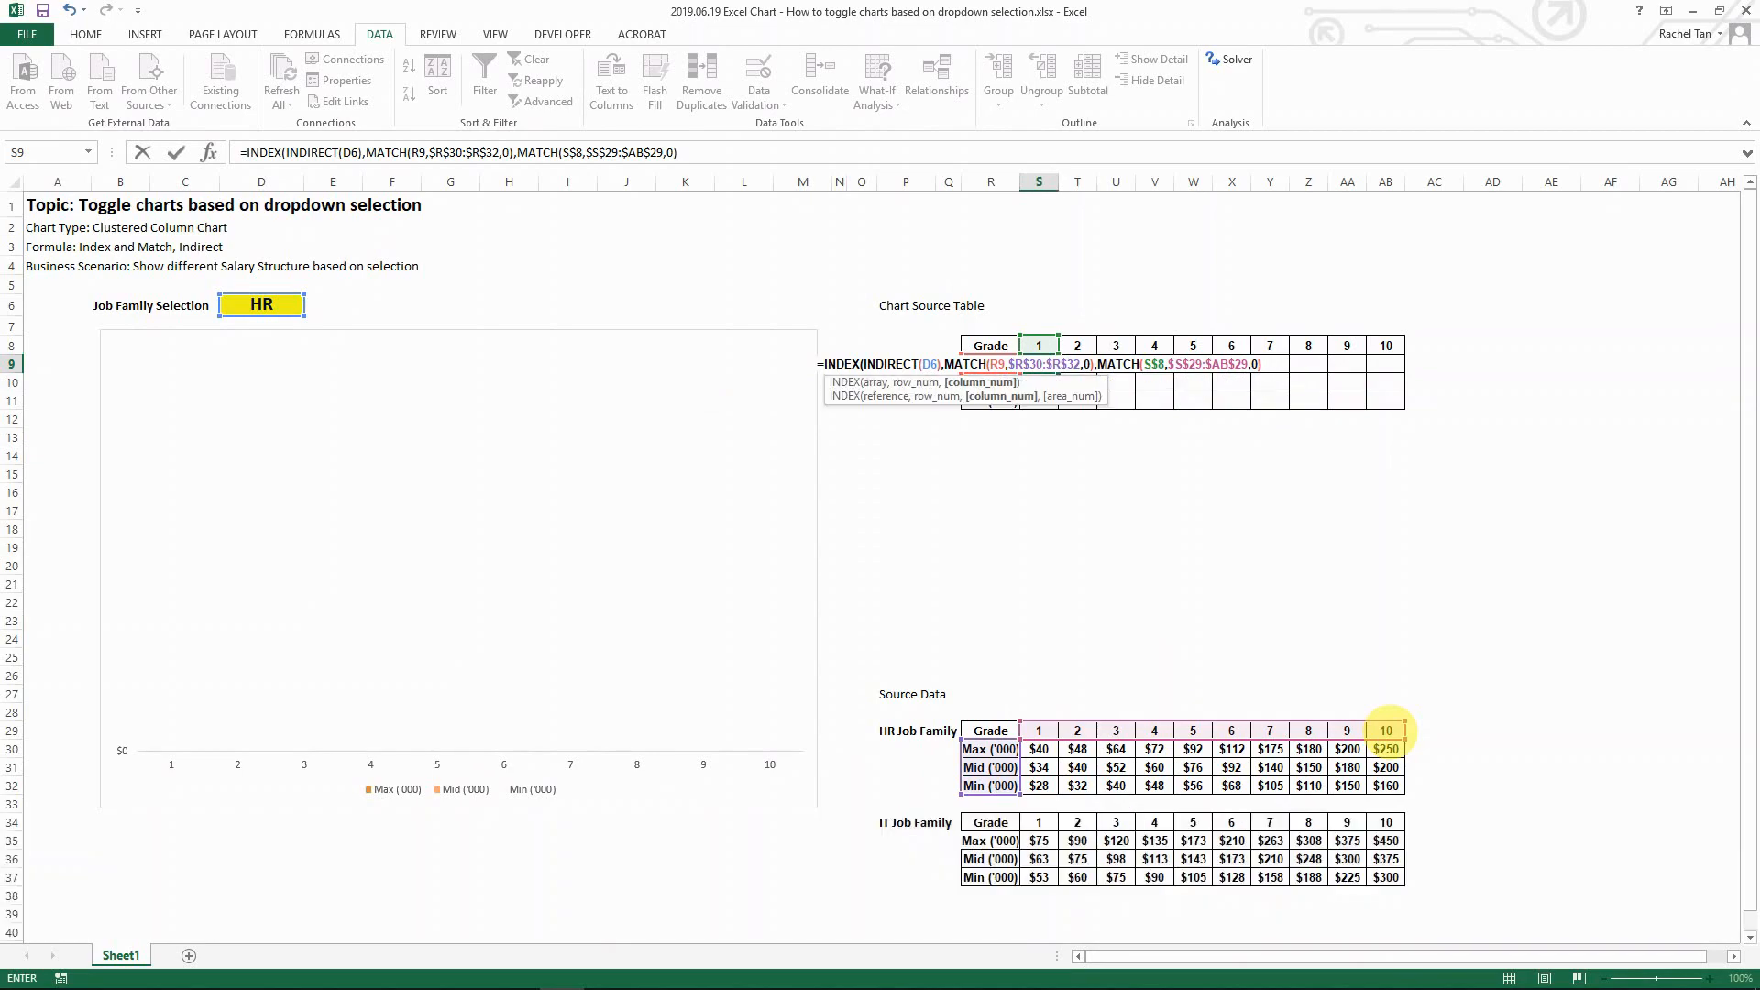
type(")")
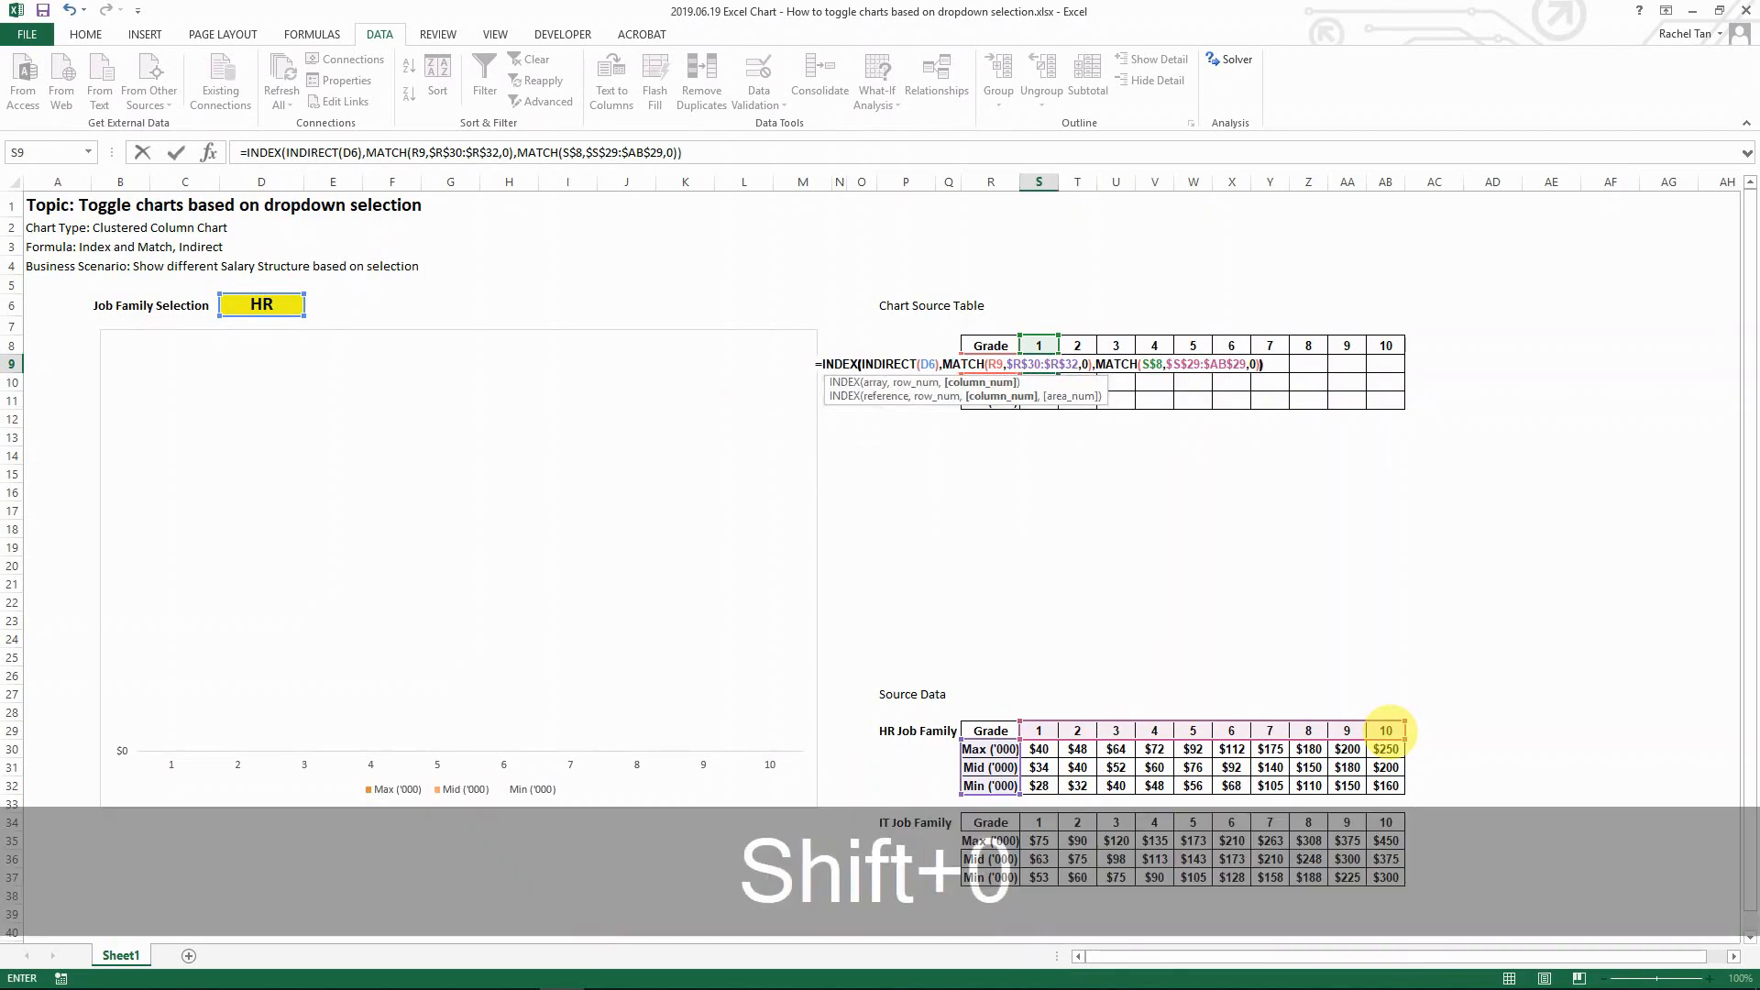
key("Return")
key("Up")
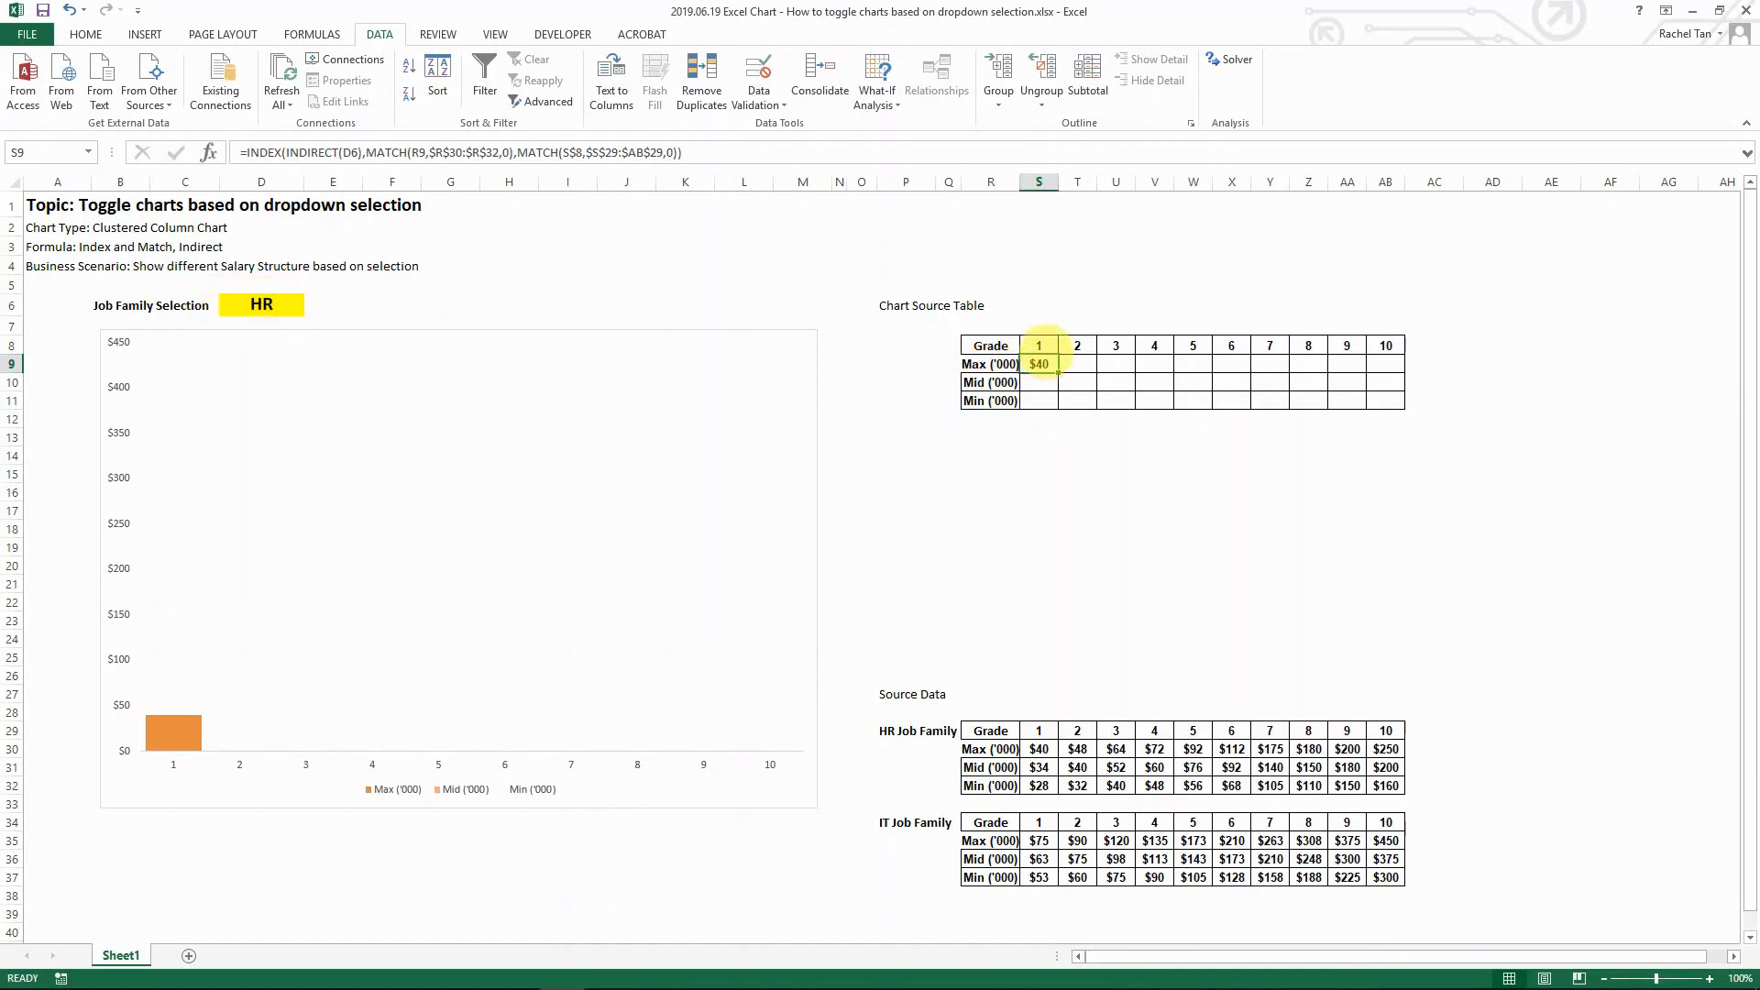
Compare the S9 result with the HR source value in S30, then set D6 to IT to test the formula.
left_click(1039, 749)
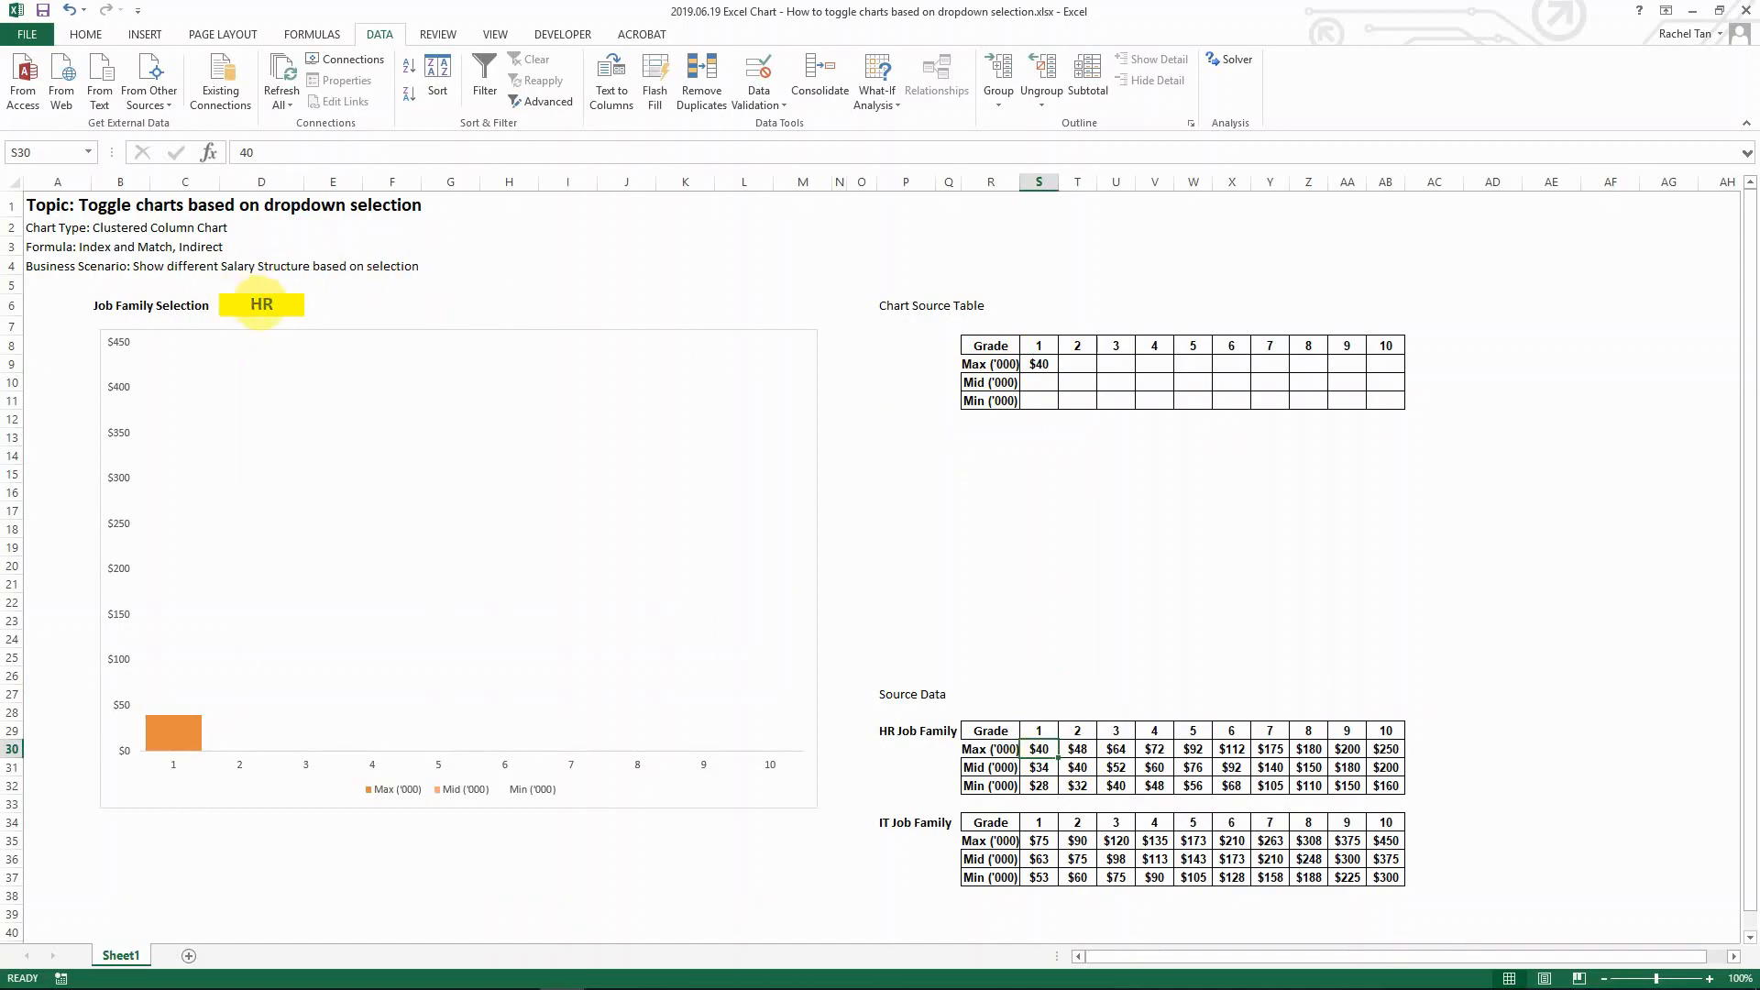
left_click(295, 308)
left_click(313, 307)
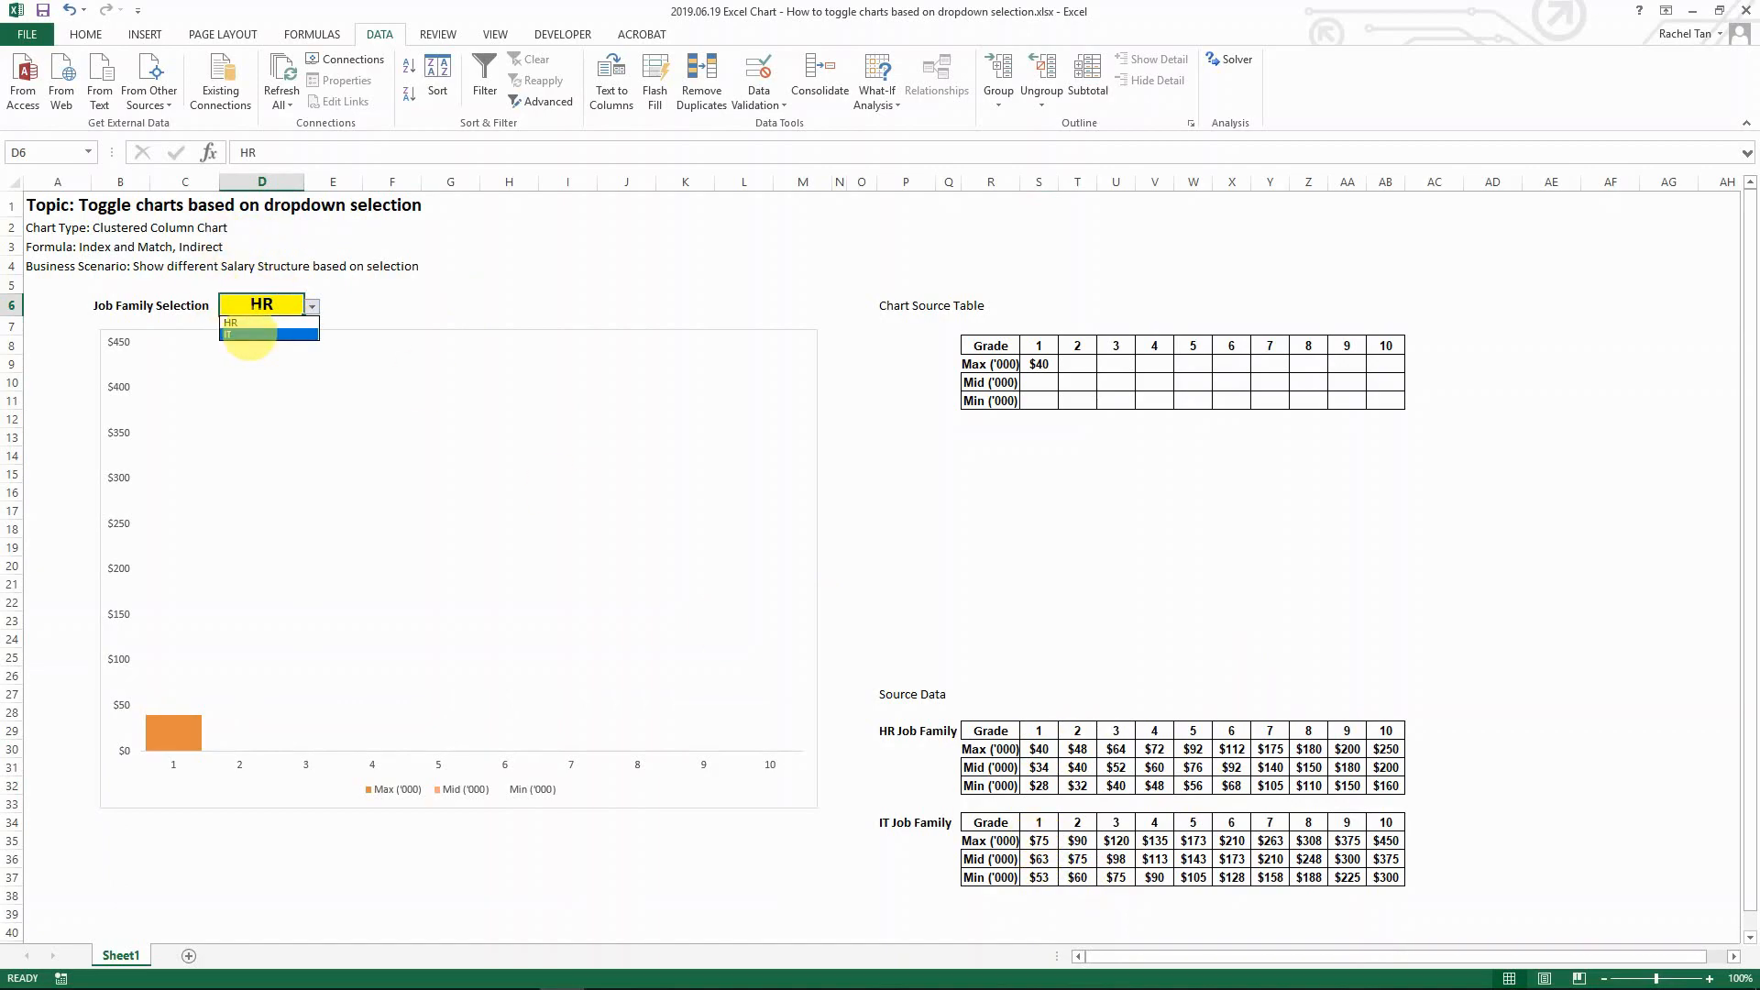
left_click(249, 336)
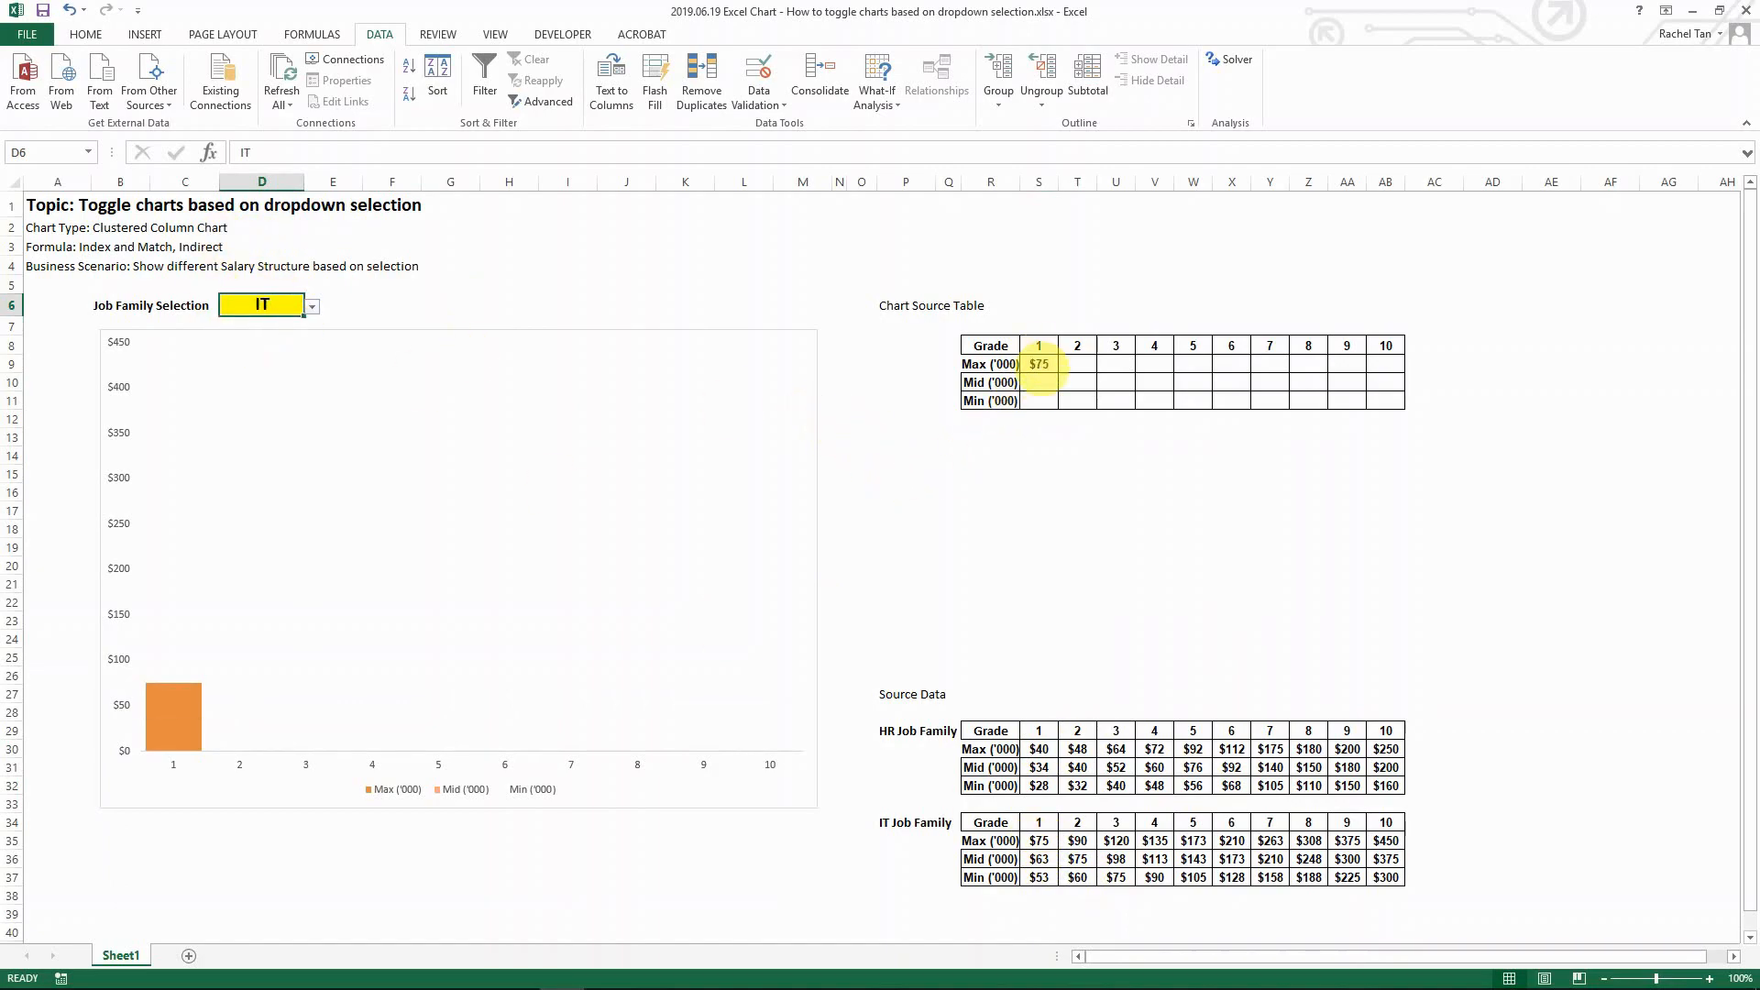
left_click(1043, 367)
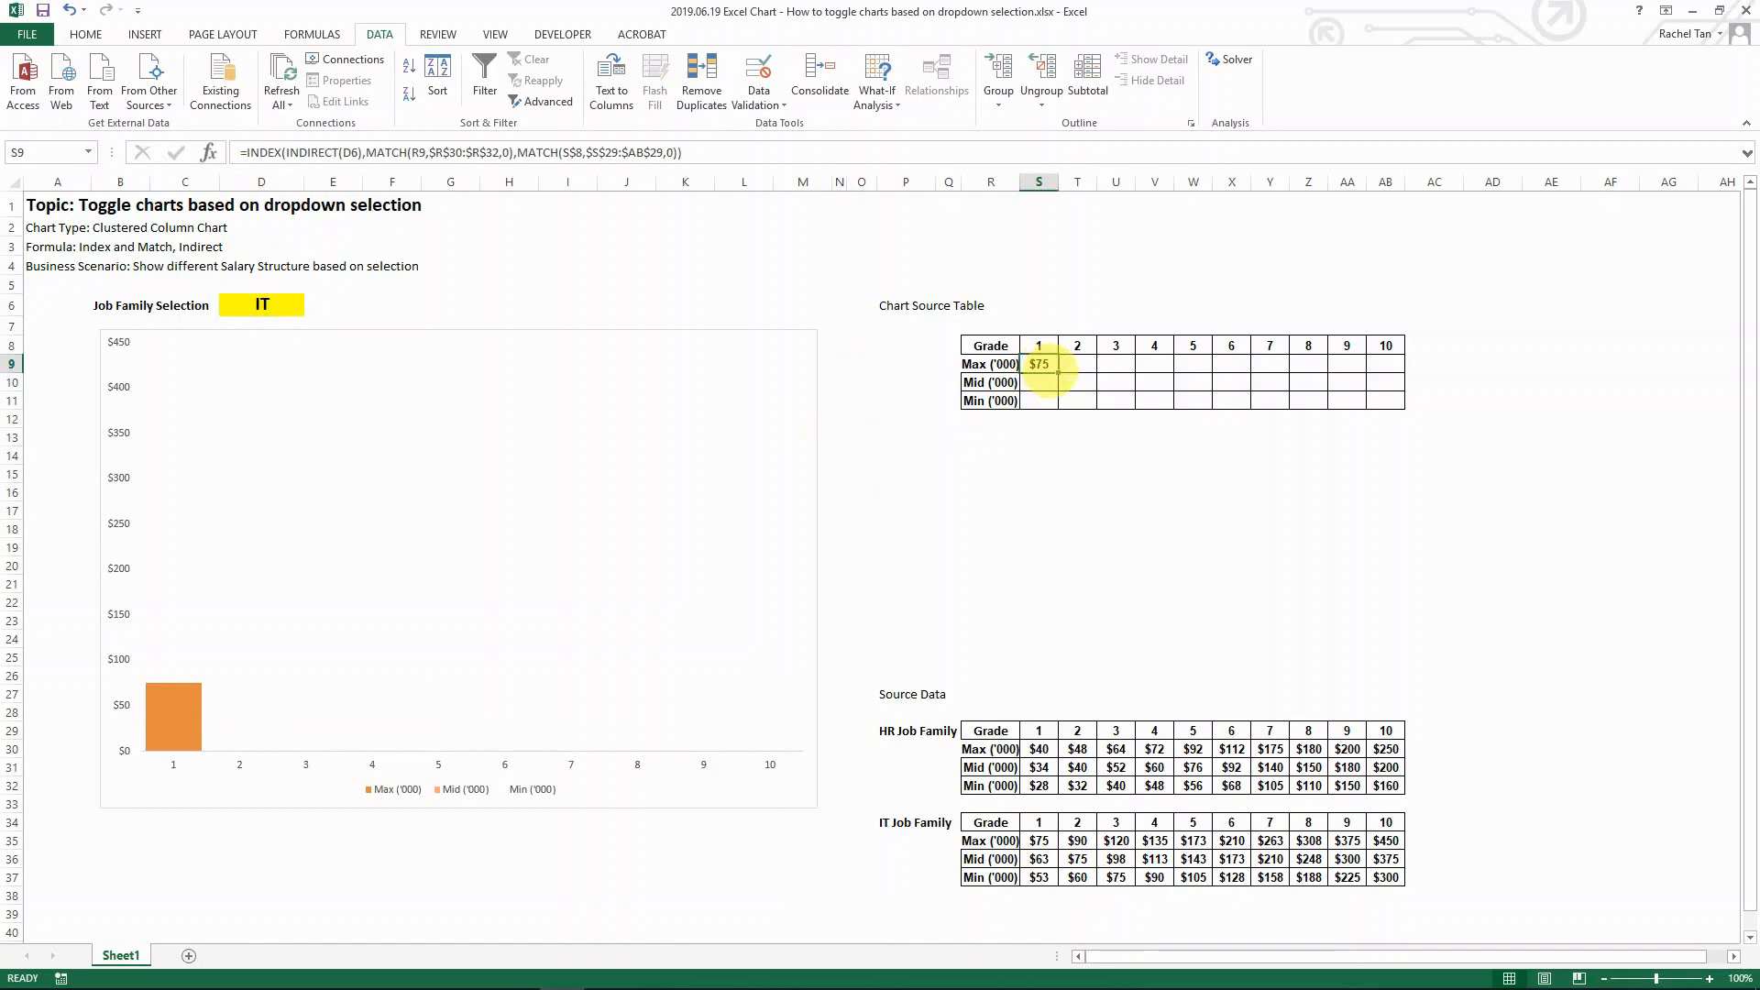
Set the job family in D6 to HR and try filling the S9 formula down to S11.
left_click(275, 308)
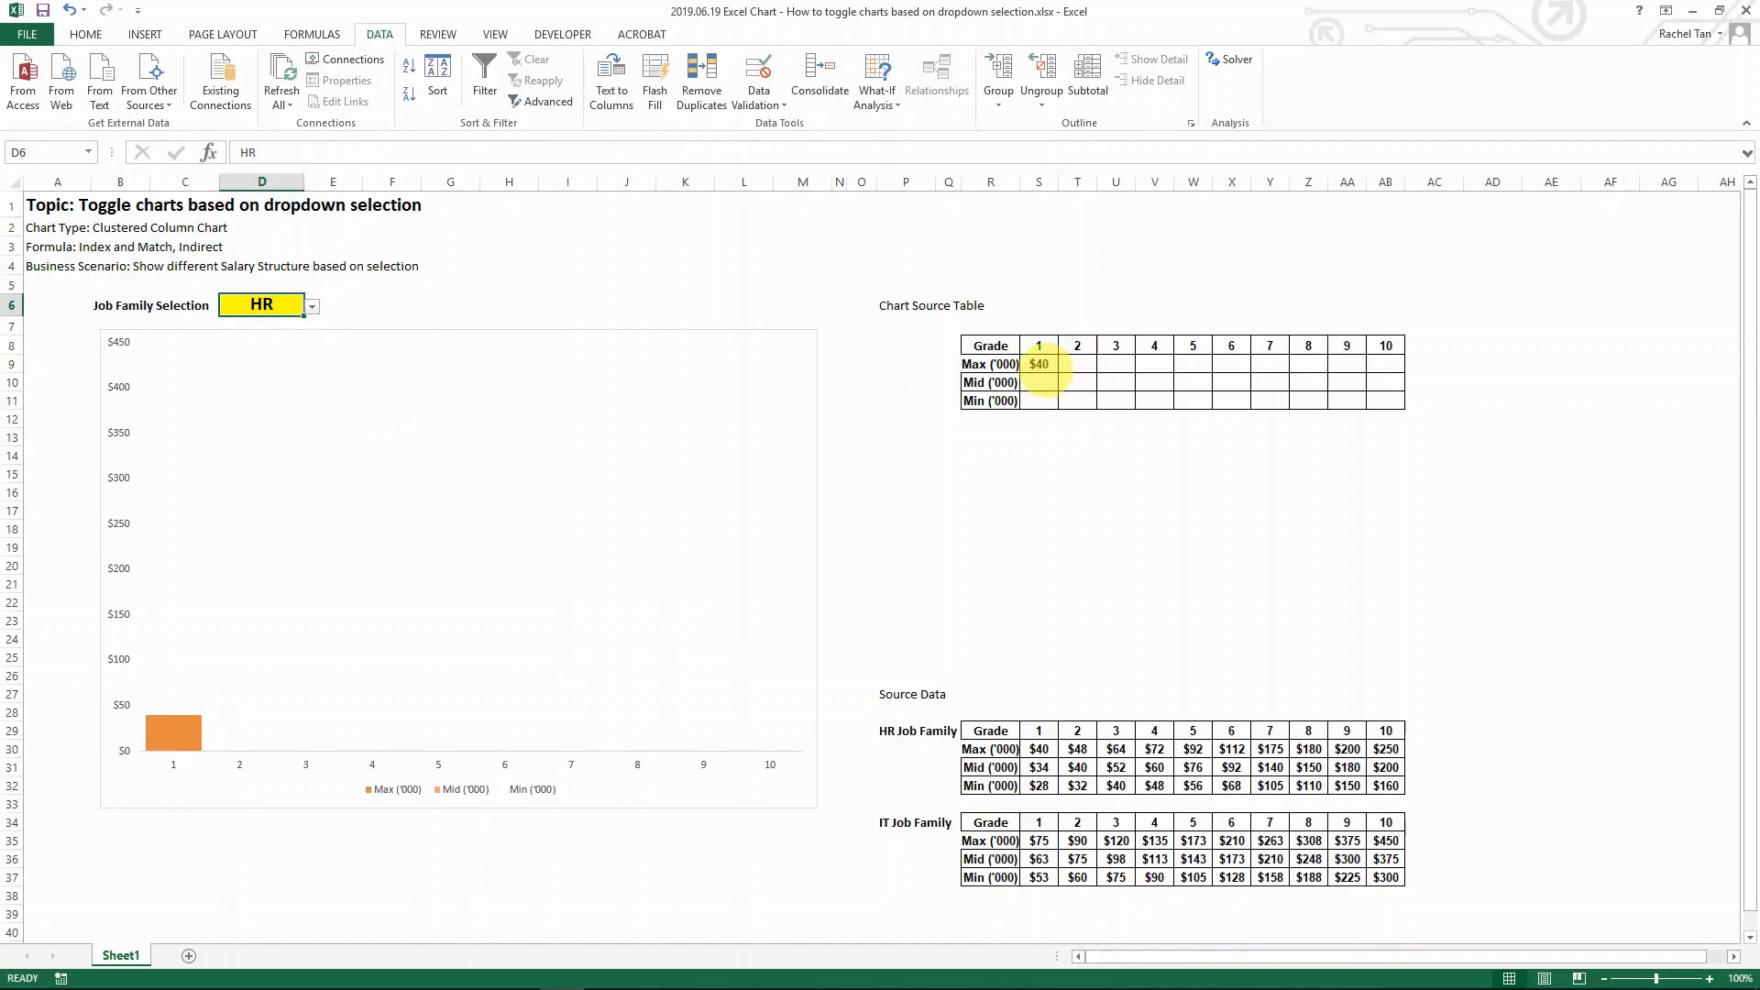
left_click(1038, 364)
mouse_move(1059, 373)
left_mouse_down()
mouse_move(1059, 413)
mouse_move(1061, 372)
left_mouse_up()
left_click(1040, 364)
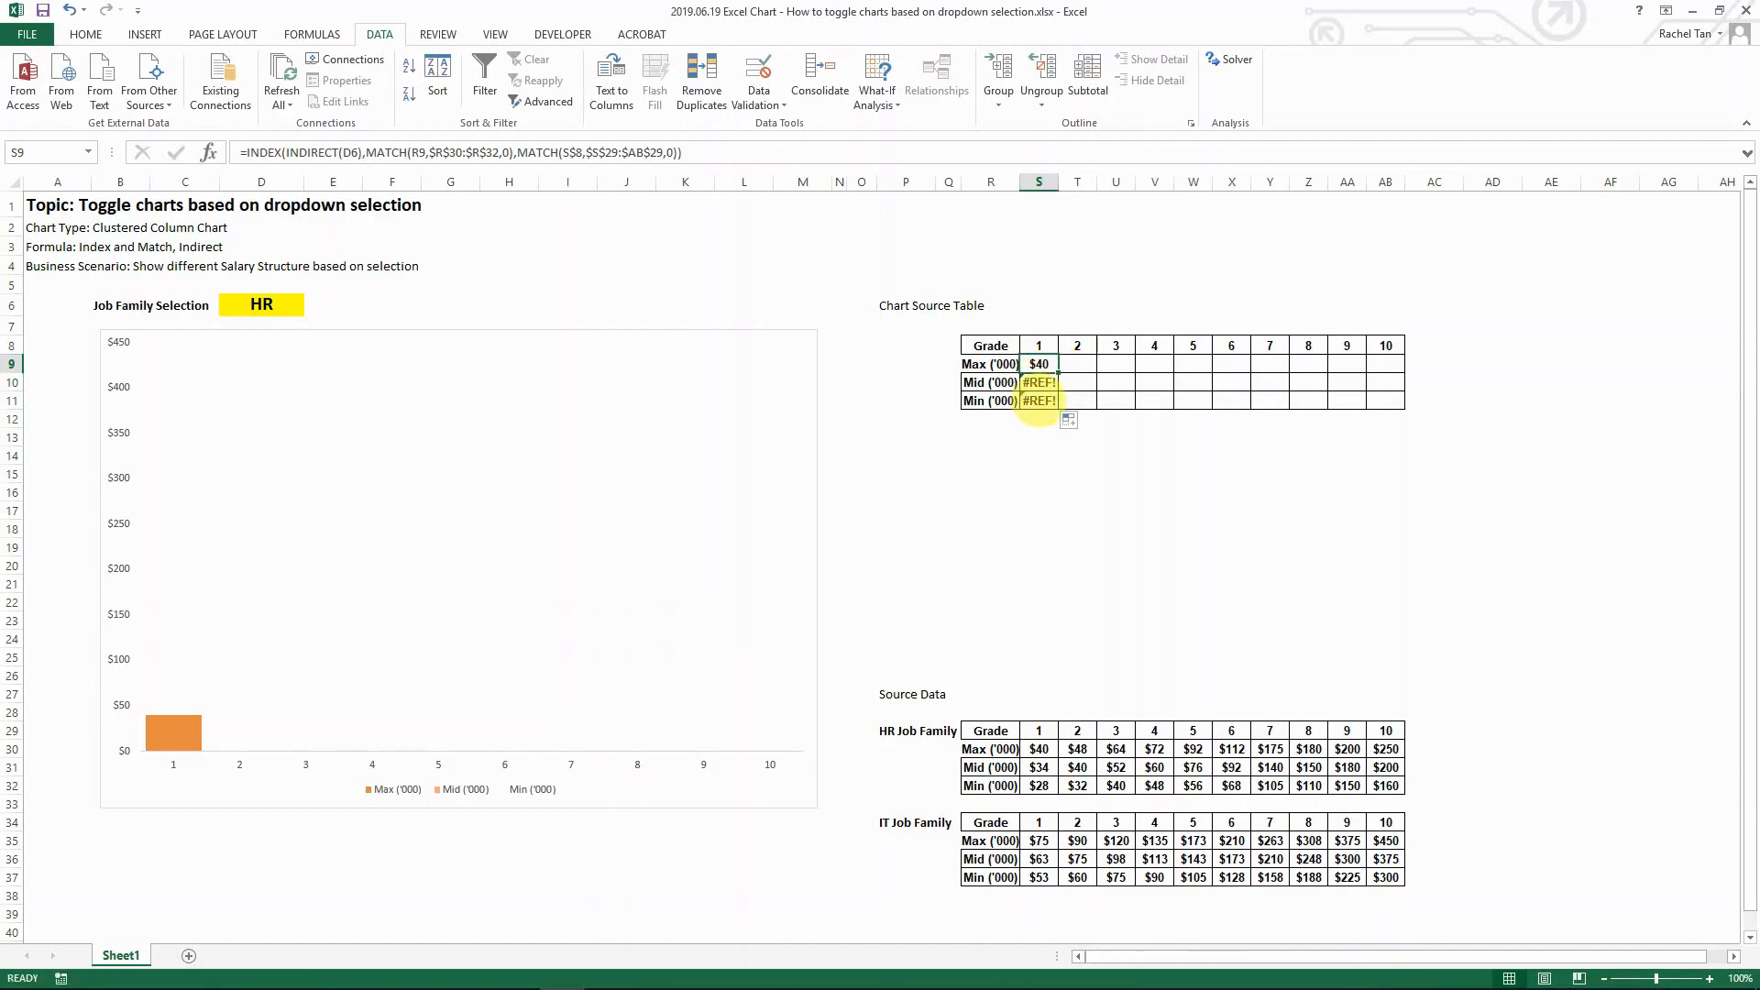
left_click_drag(1059, 373, 1058, 403)
Compare the formulas in S9 and S10, checking how the INDIRECT cell reference shifts between the rows.
left_click(1041, 384)
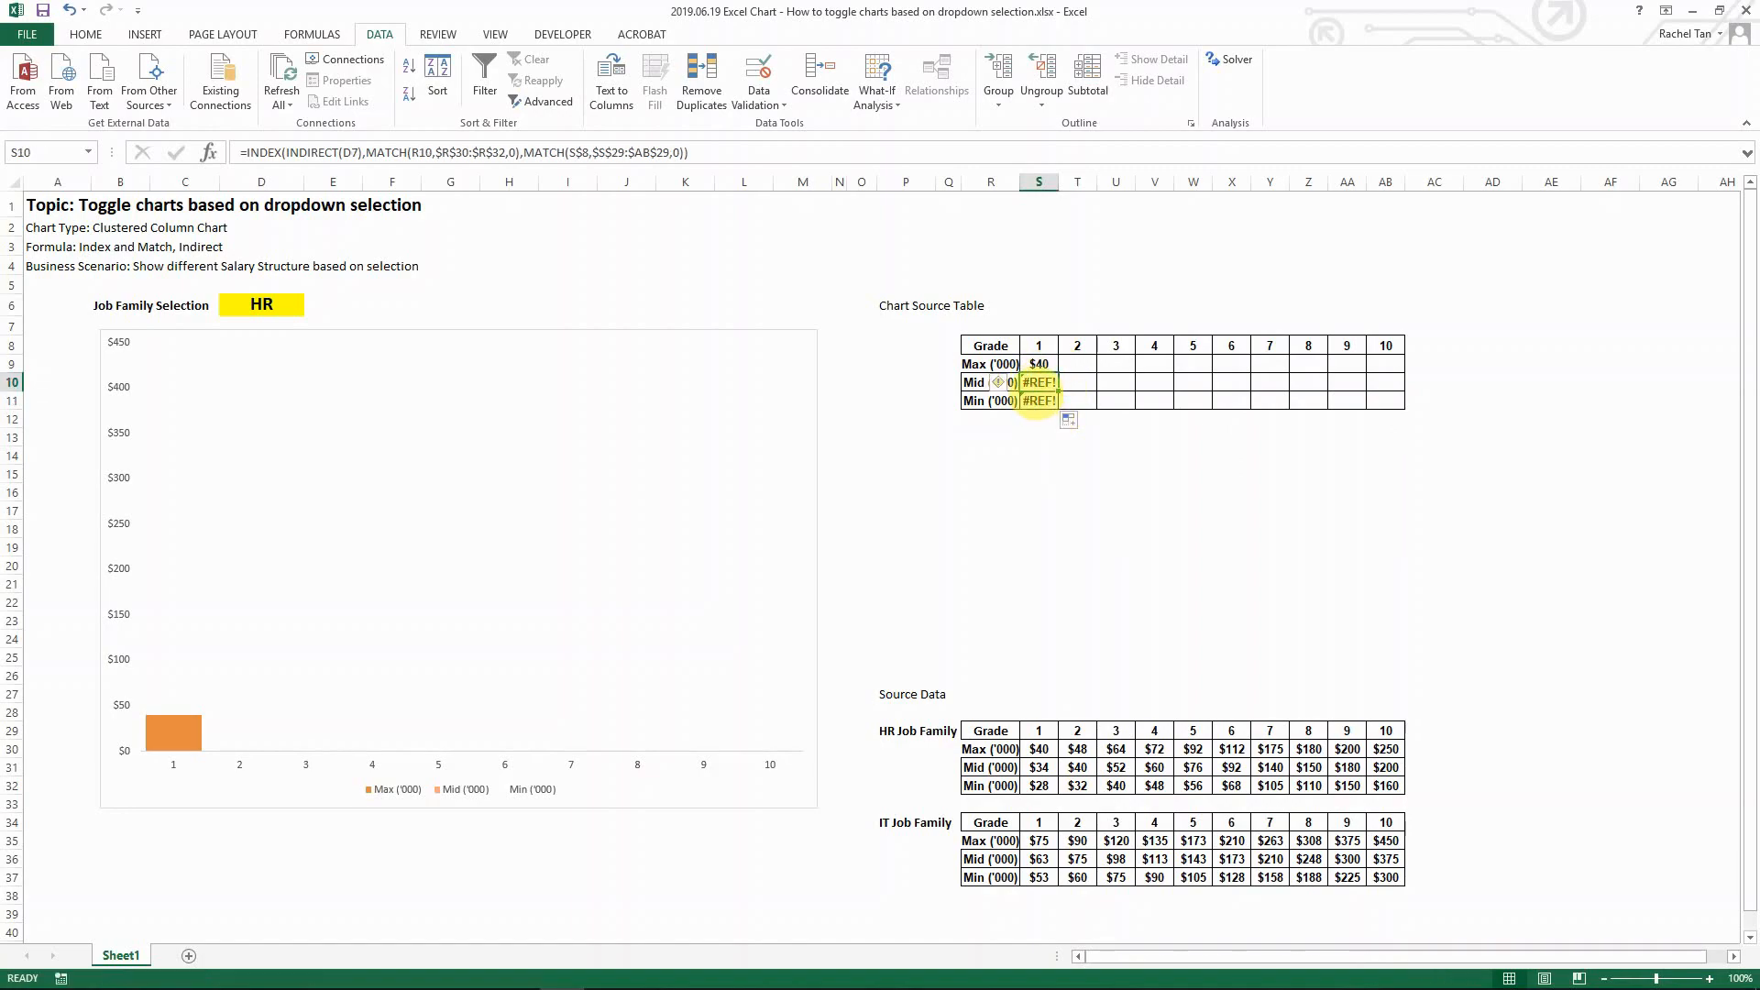
left_click(1042, 364)
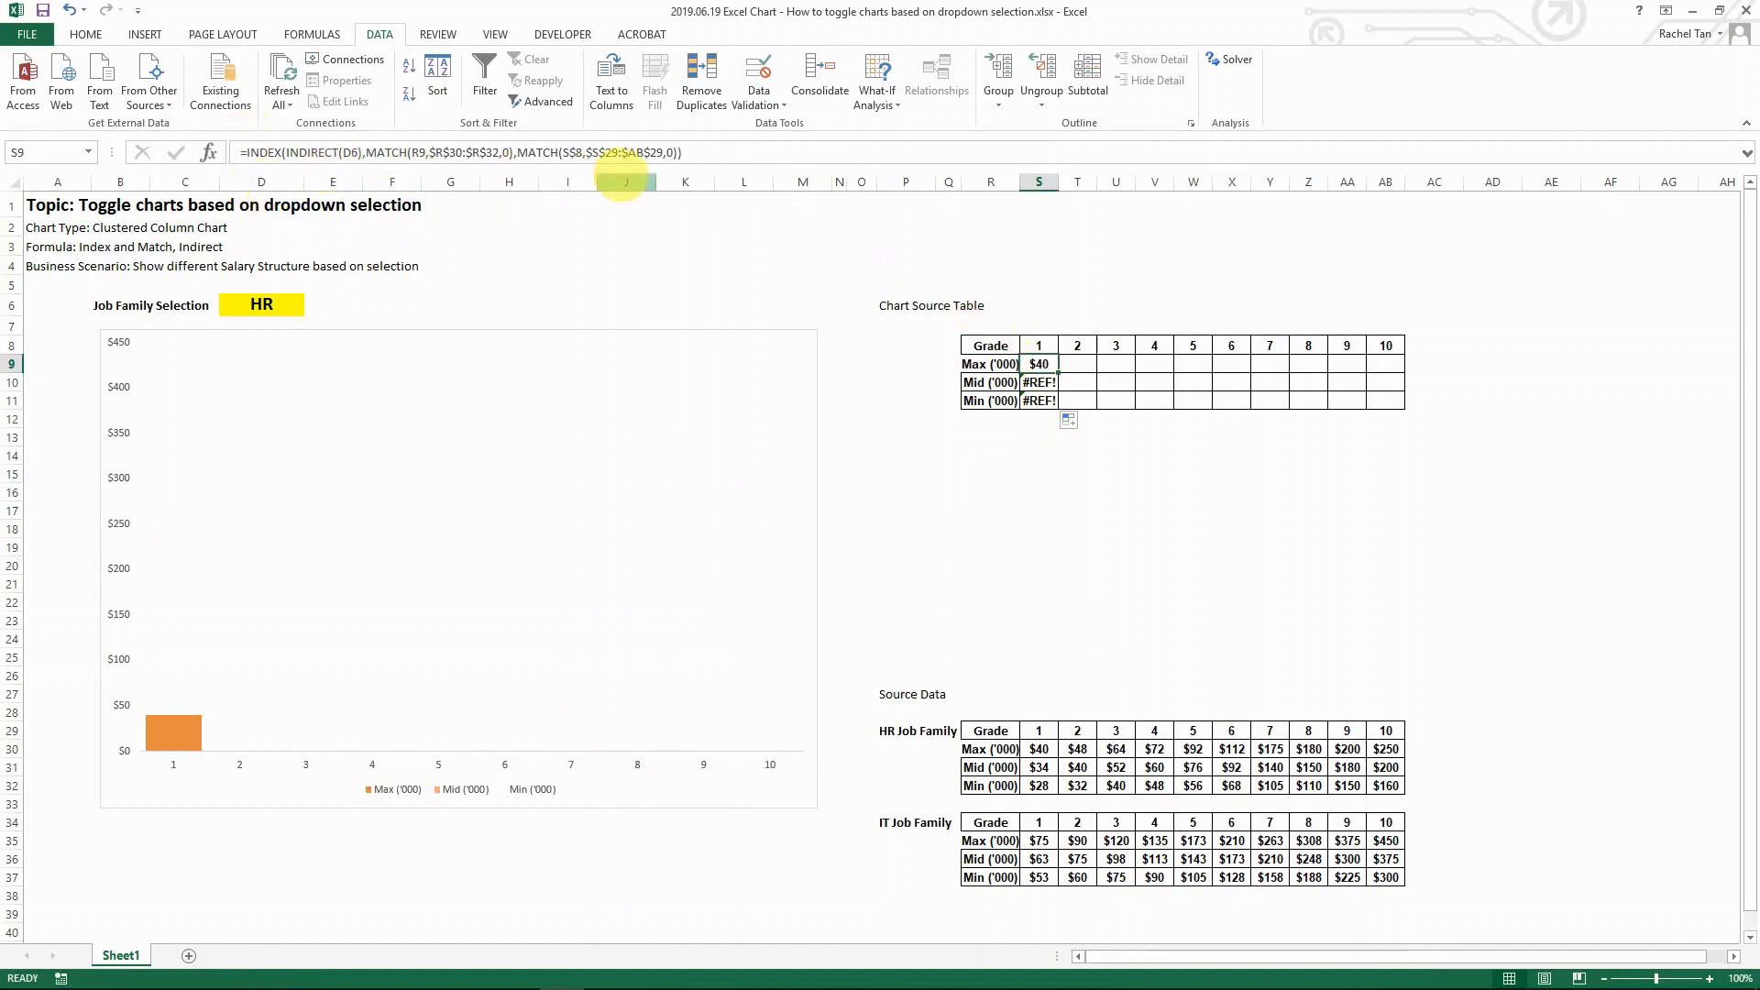
left_click(351, 152)
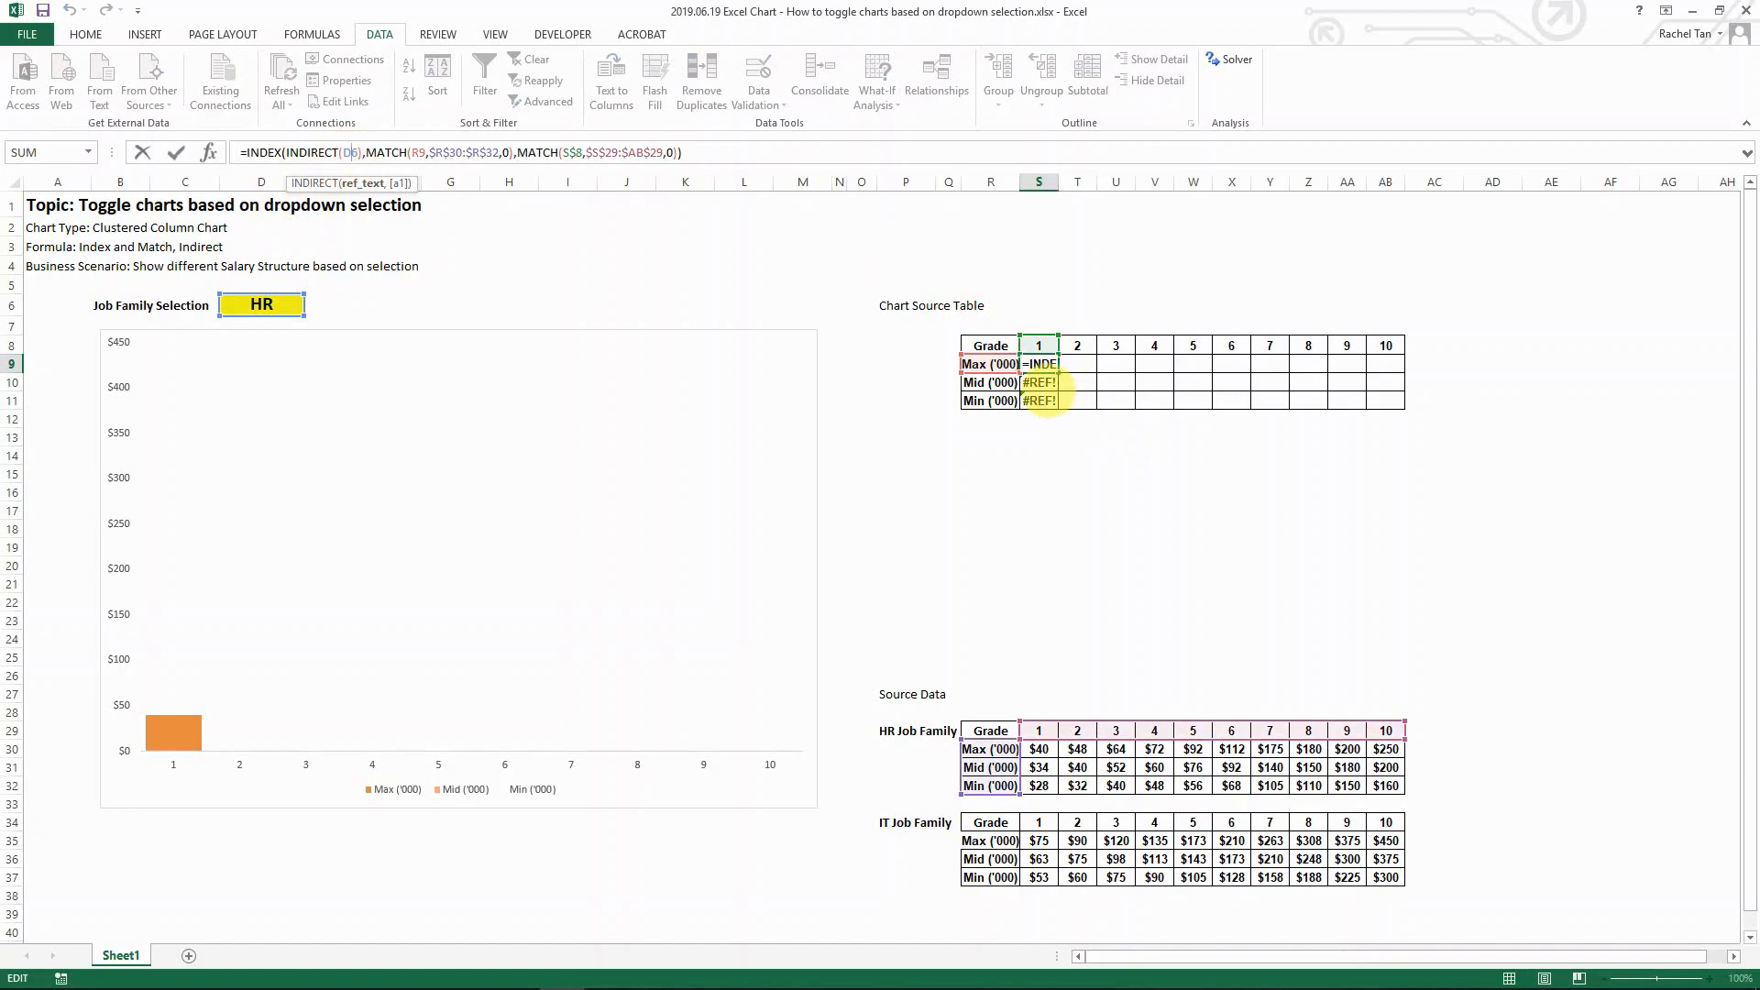
key("Return")
double_click(1038, 382)
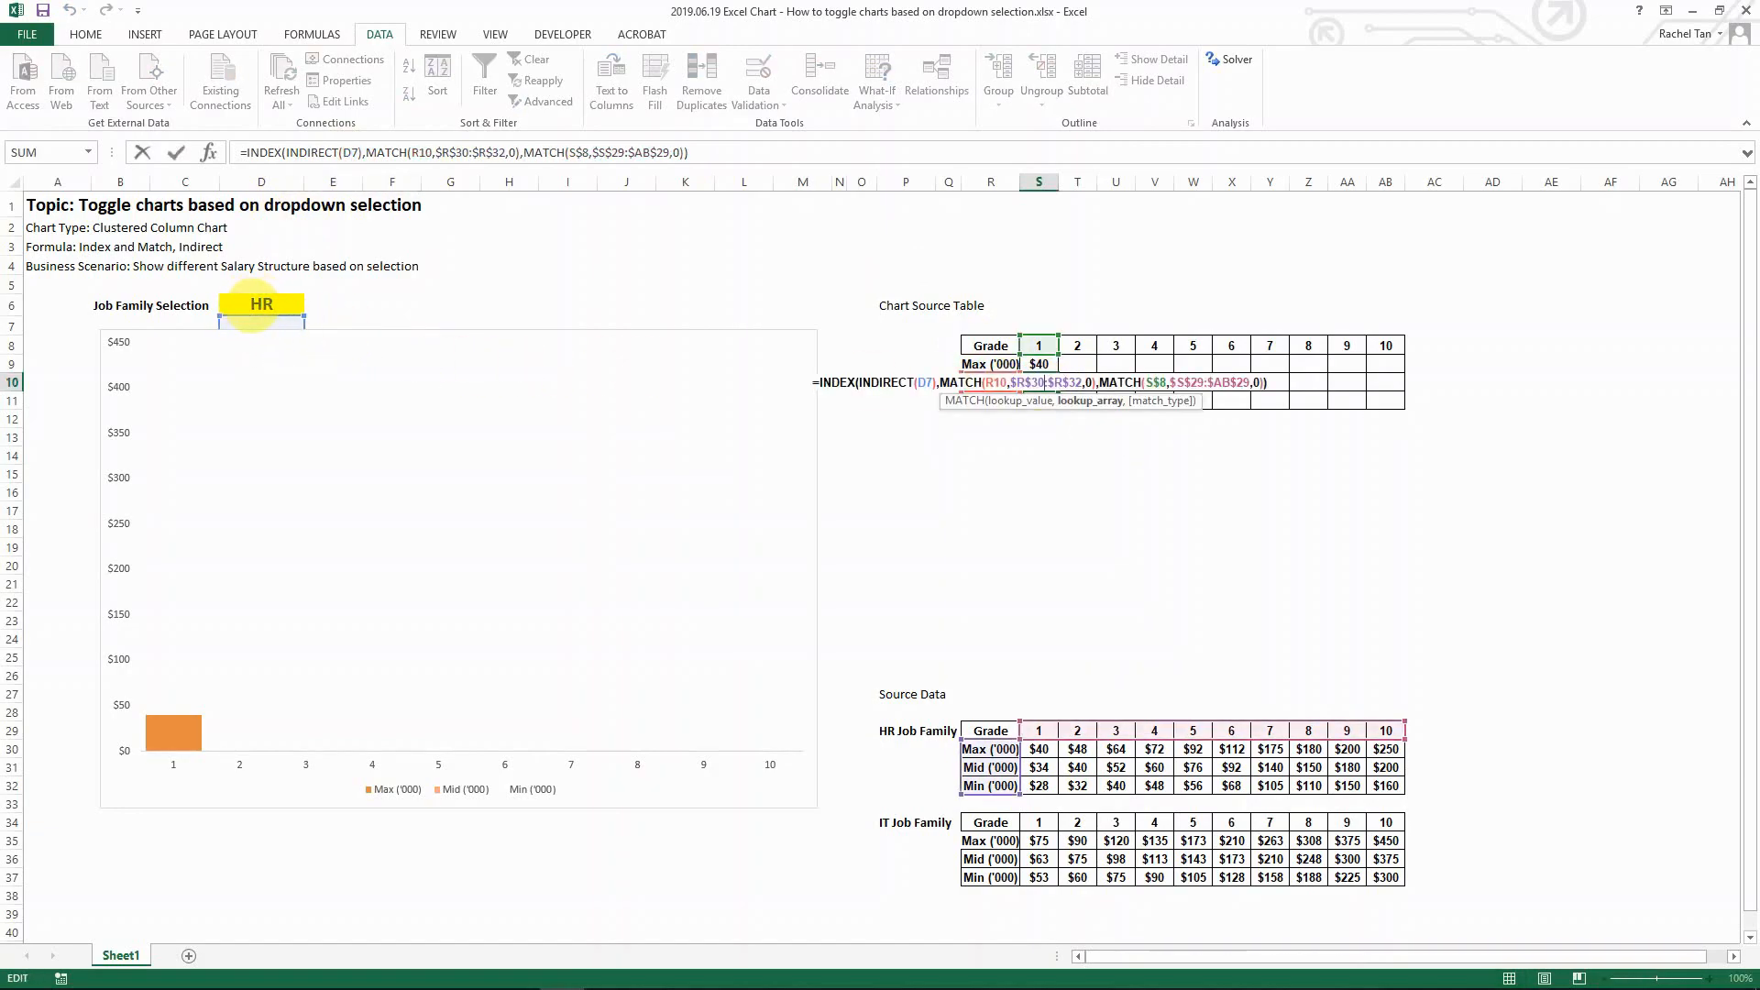
In the S9 formula, make the INDIRECT reference absolute as $D$6 and lock the row lookup's column as $R9.
left_click(1039, 365)
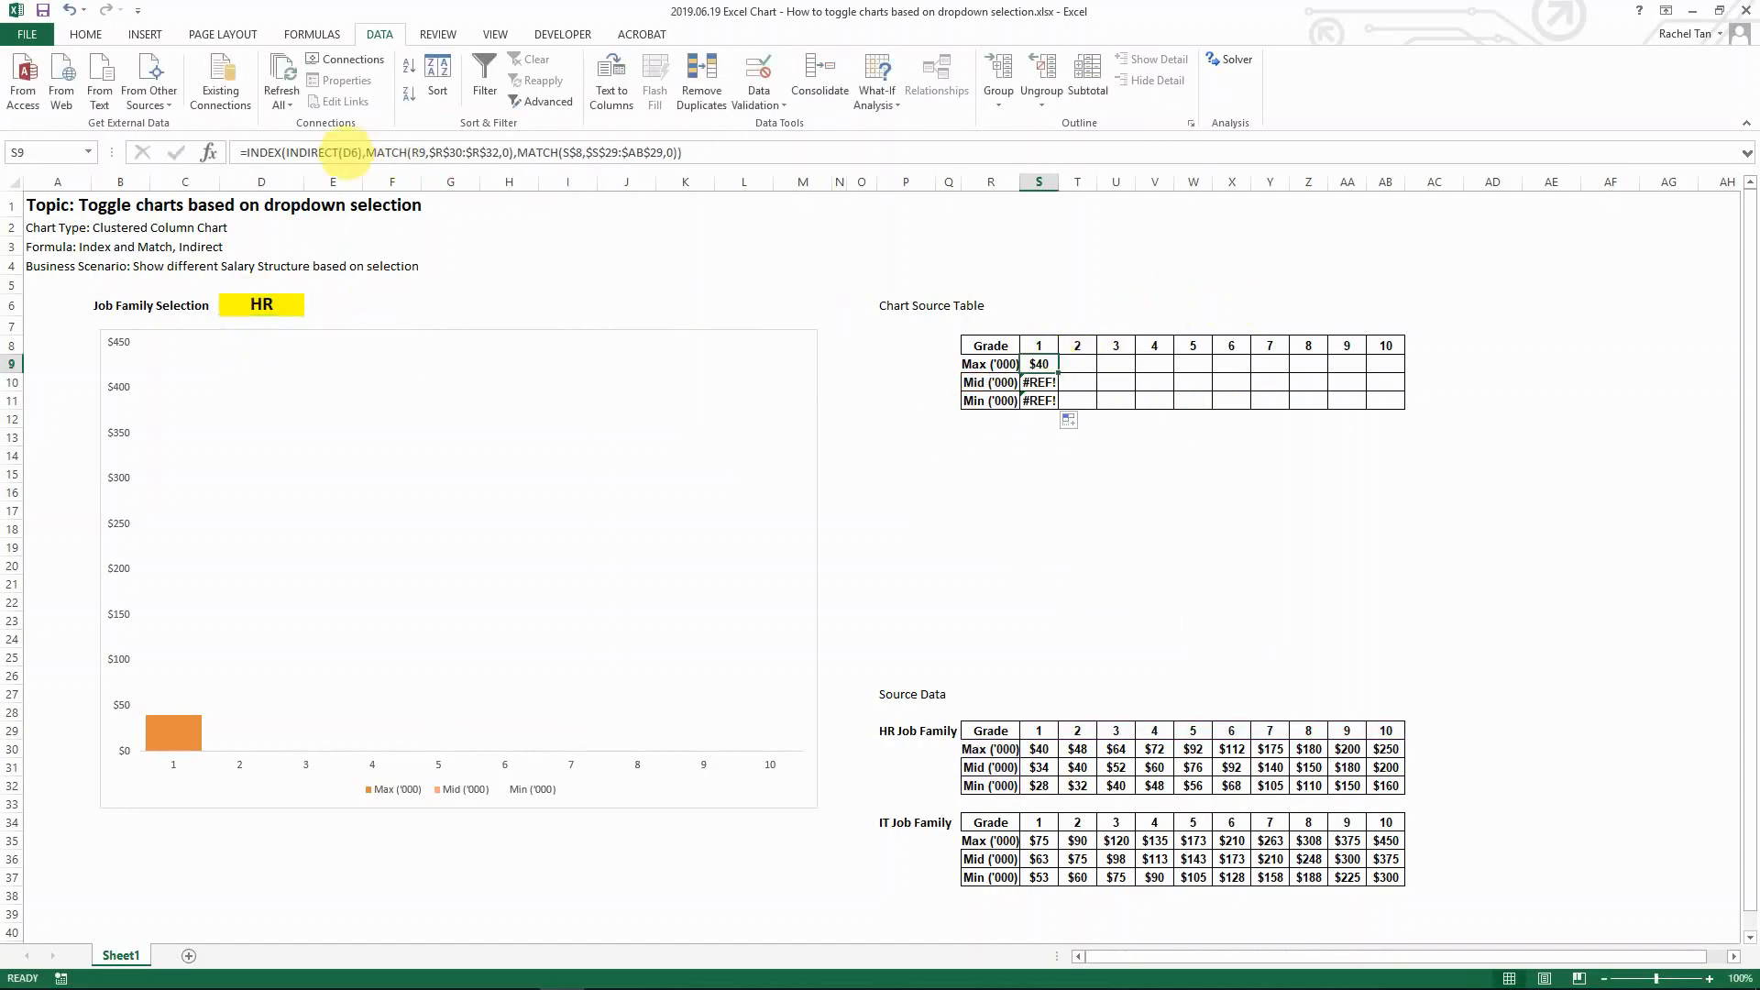
left_click(351, 152)
key("F4")
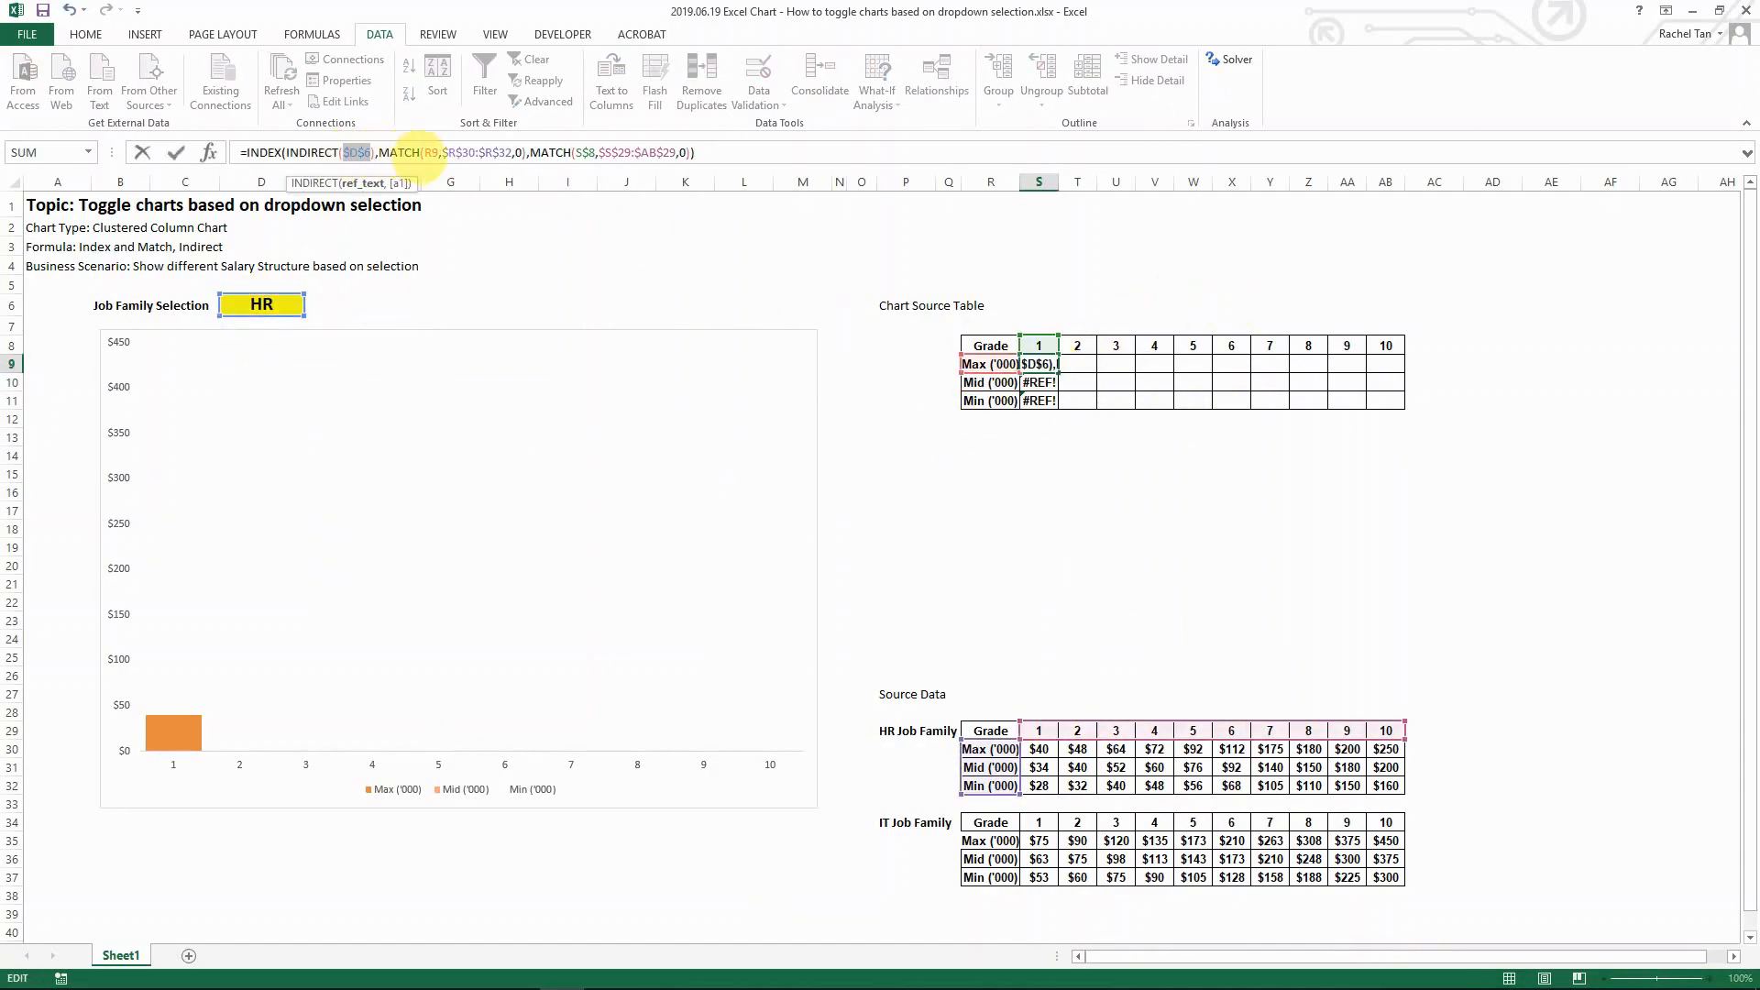
left_click(426, 152)
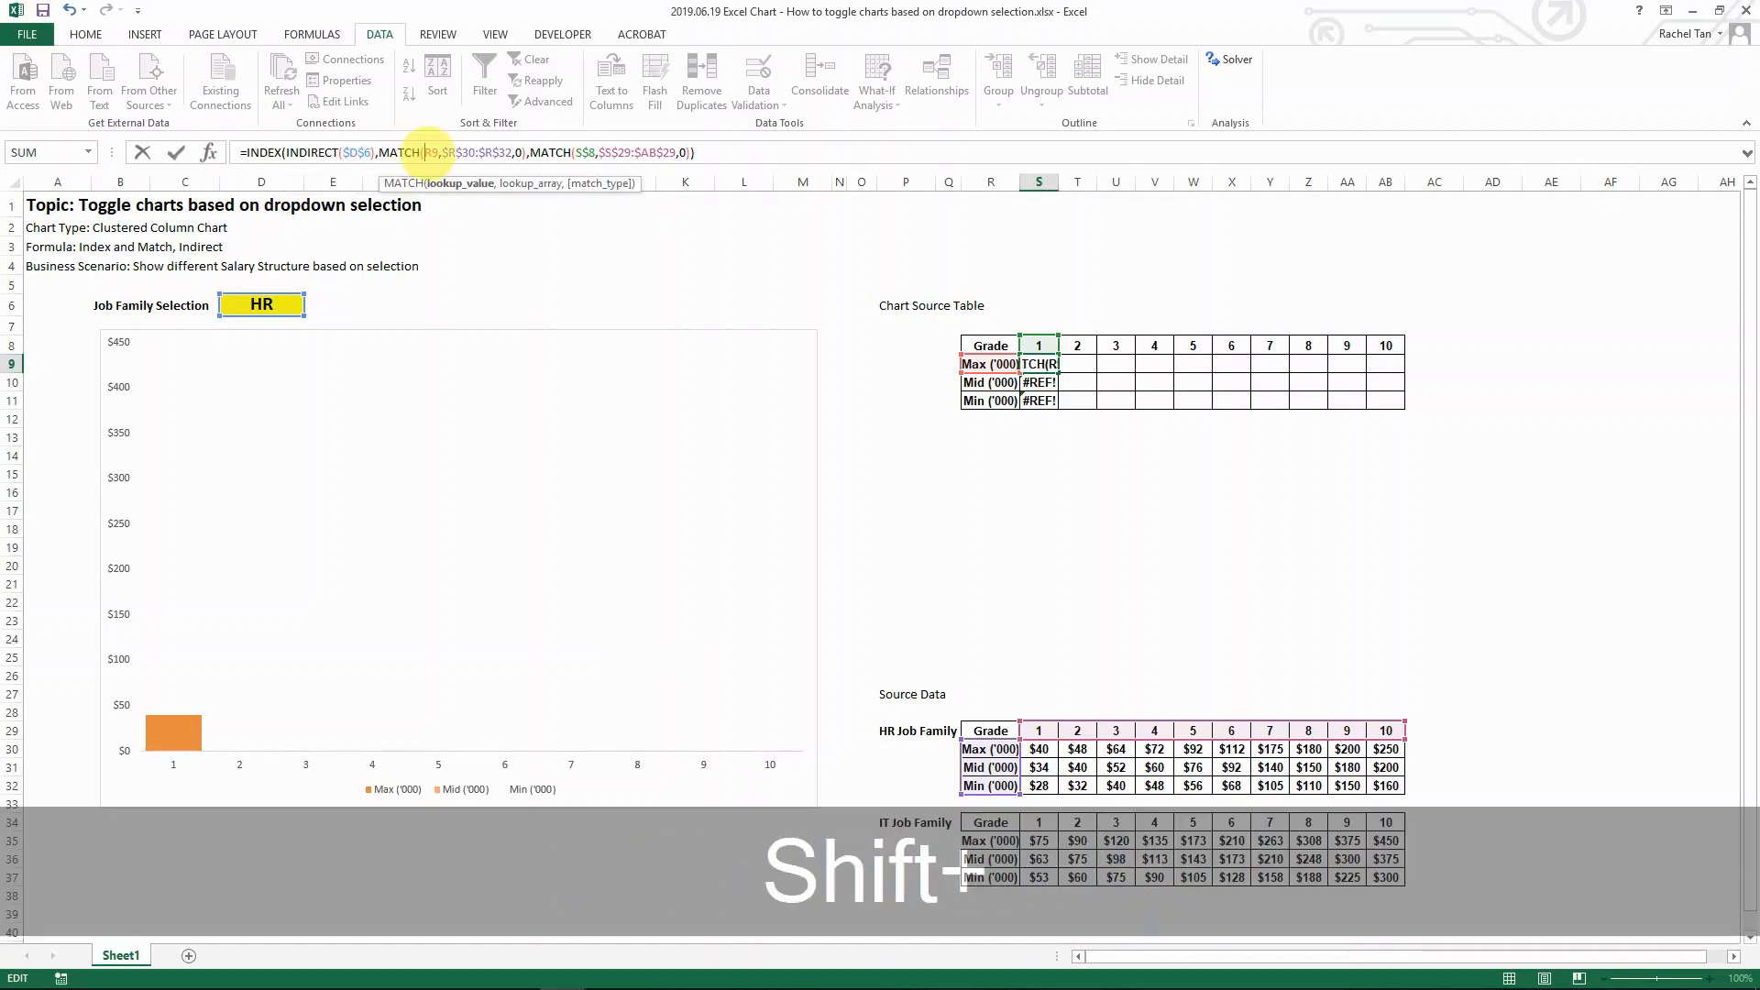
type("$")
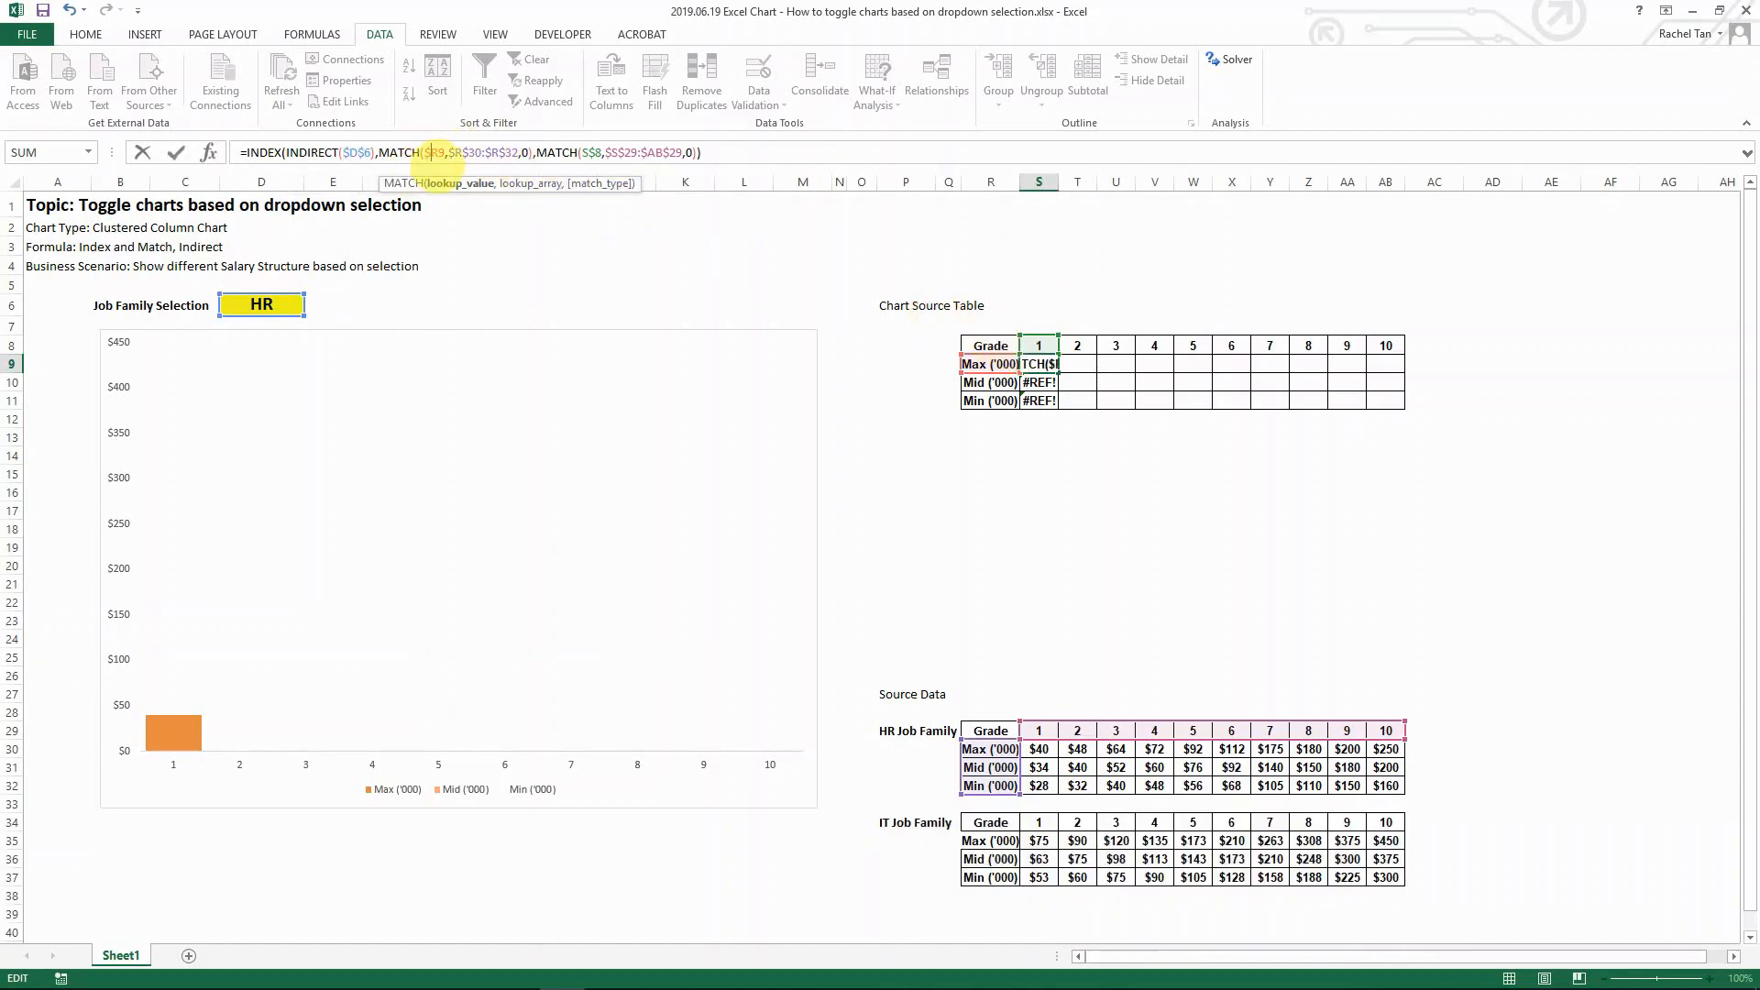
key("ctrl+Return")
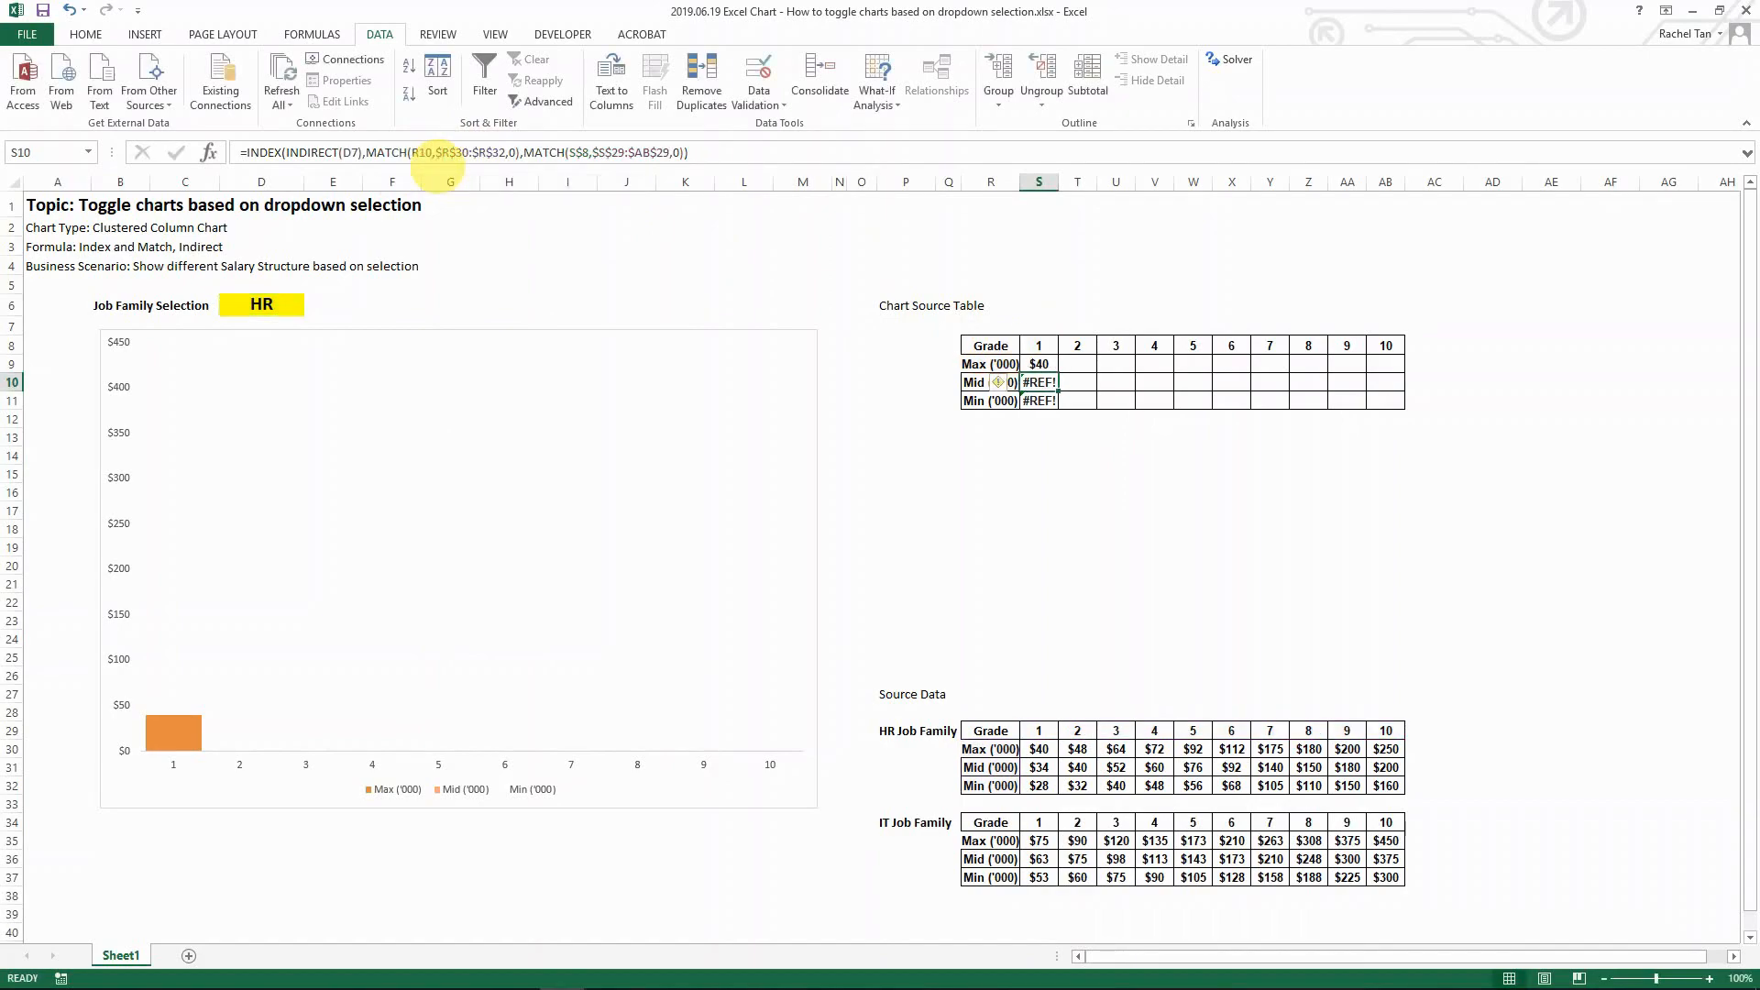
Fill the S9 formula down to S11 and across to AB11, then check grade 10 against the HR source data.
left_click_drag(1057, 372, 1059, 406)
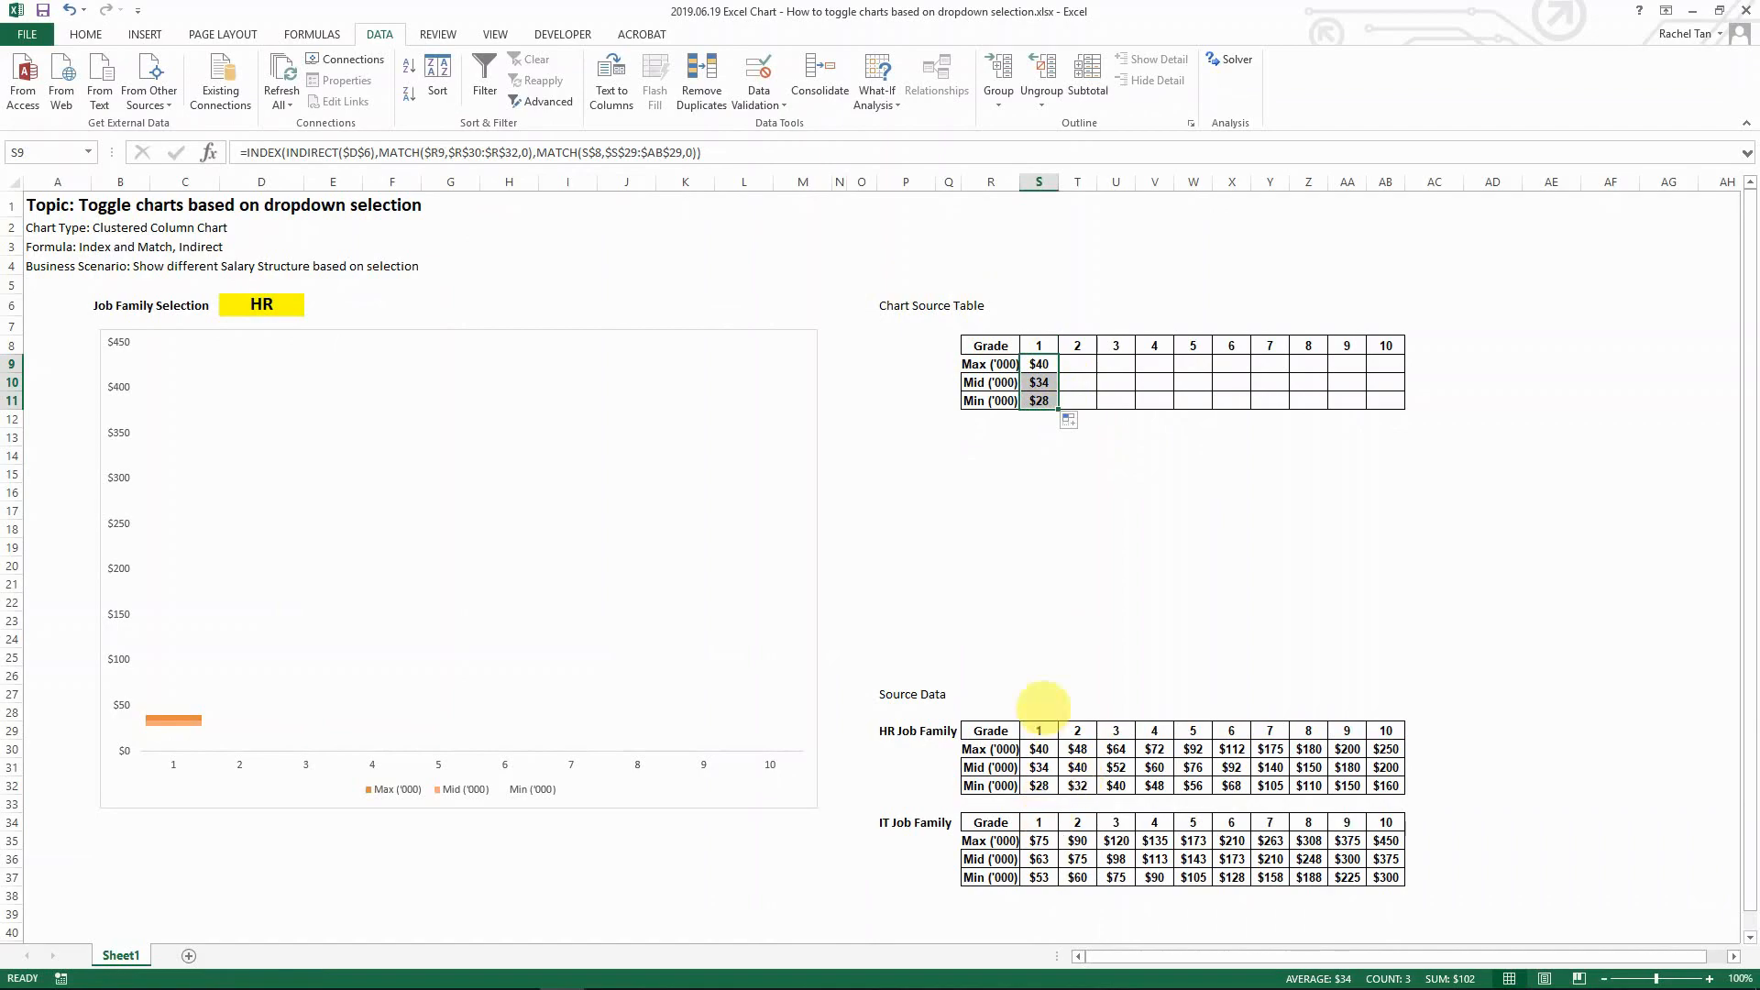
left_click_drag(1059, 409, 1409, 408)
left_click(1386, 382)
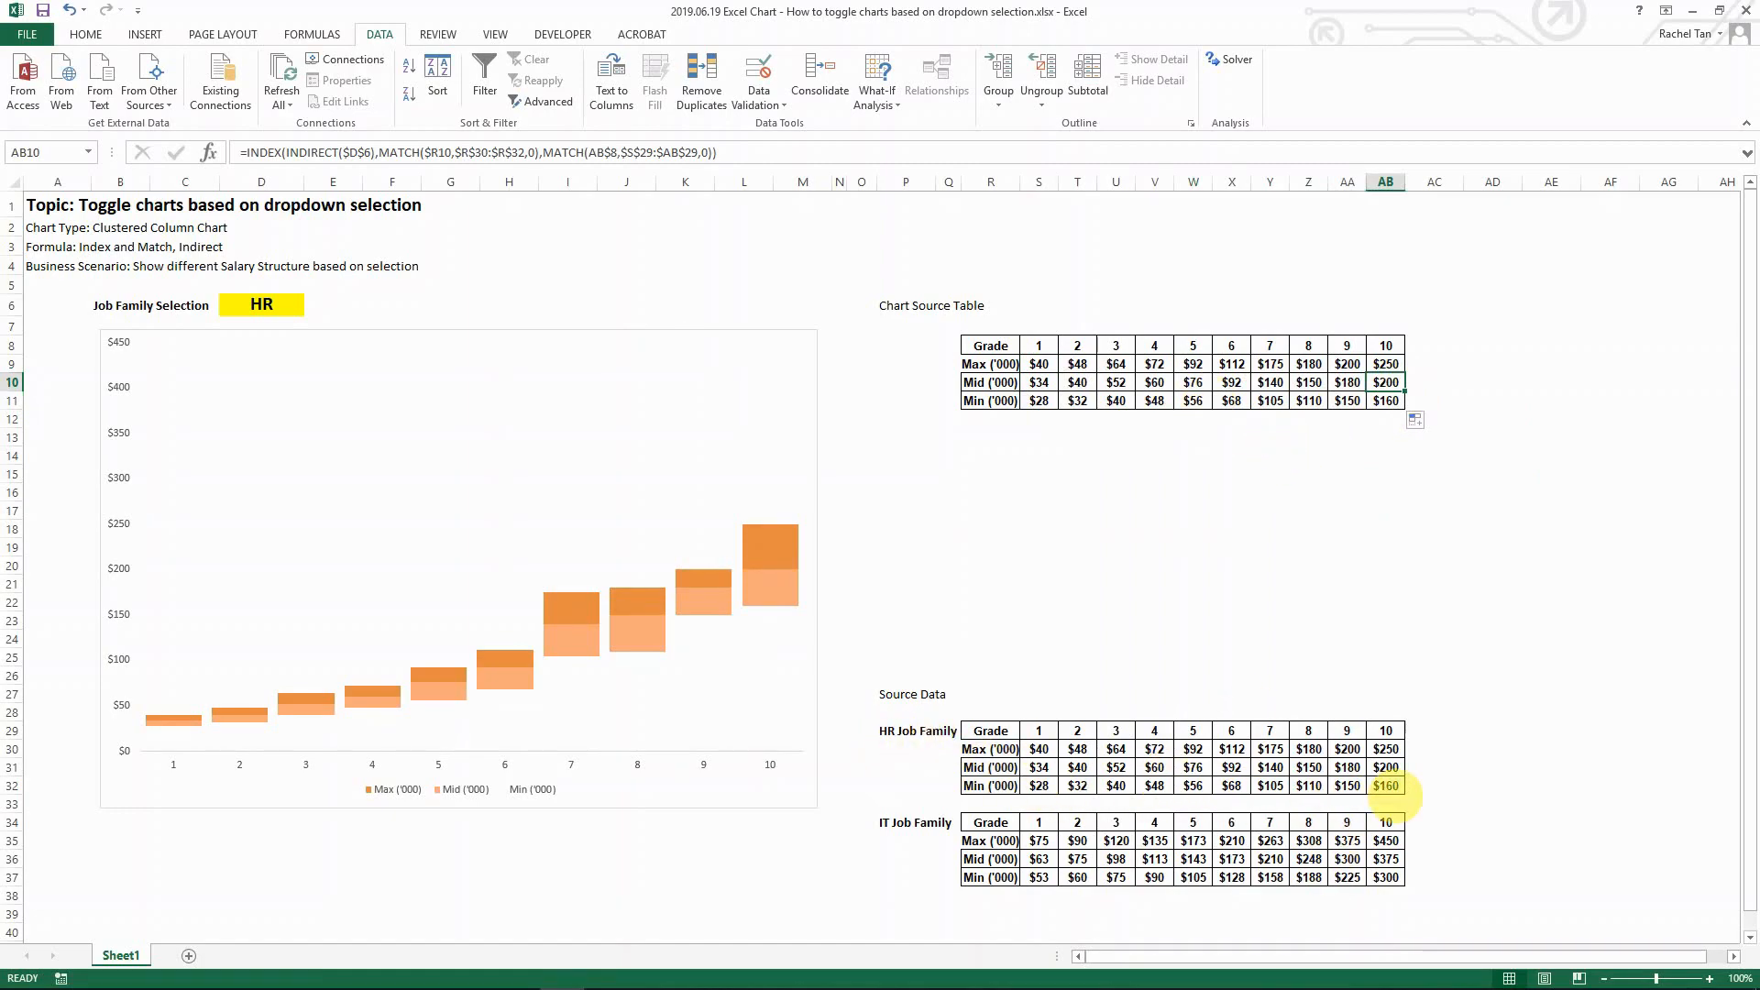
left_click(1386, 786)
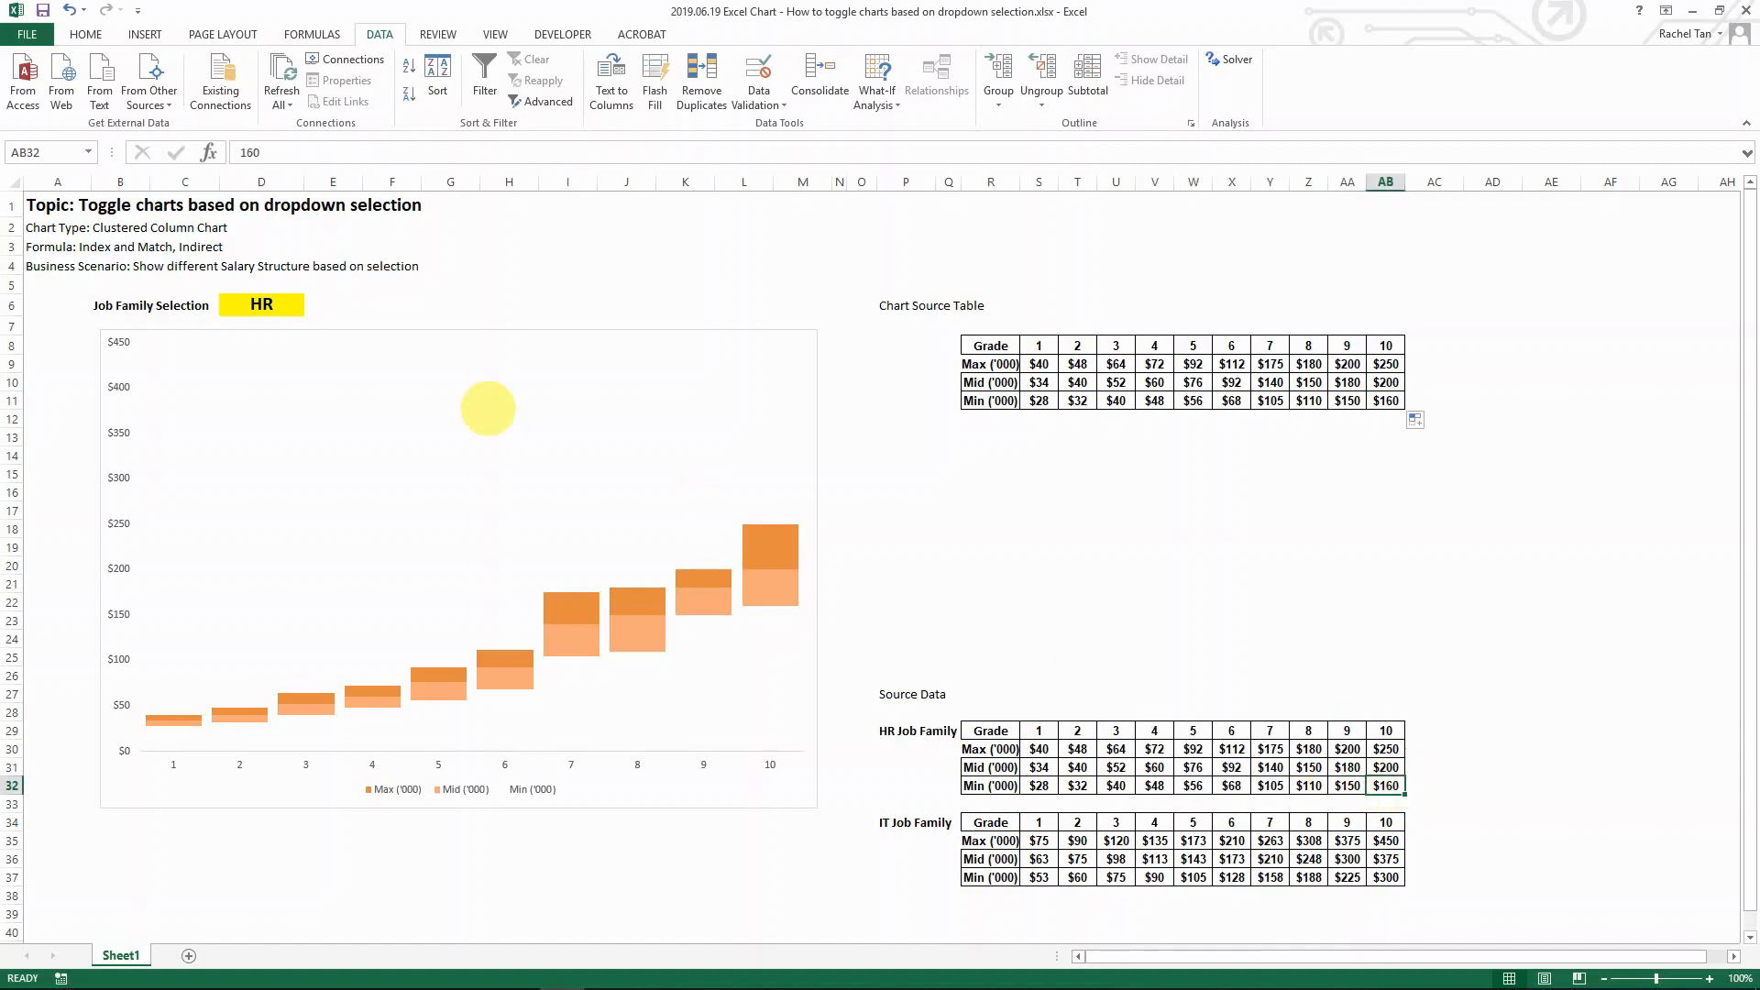
Choose IT as the job family in D6 and check the chart source table against the IT source data.
left_click(275, 305)
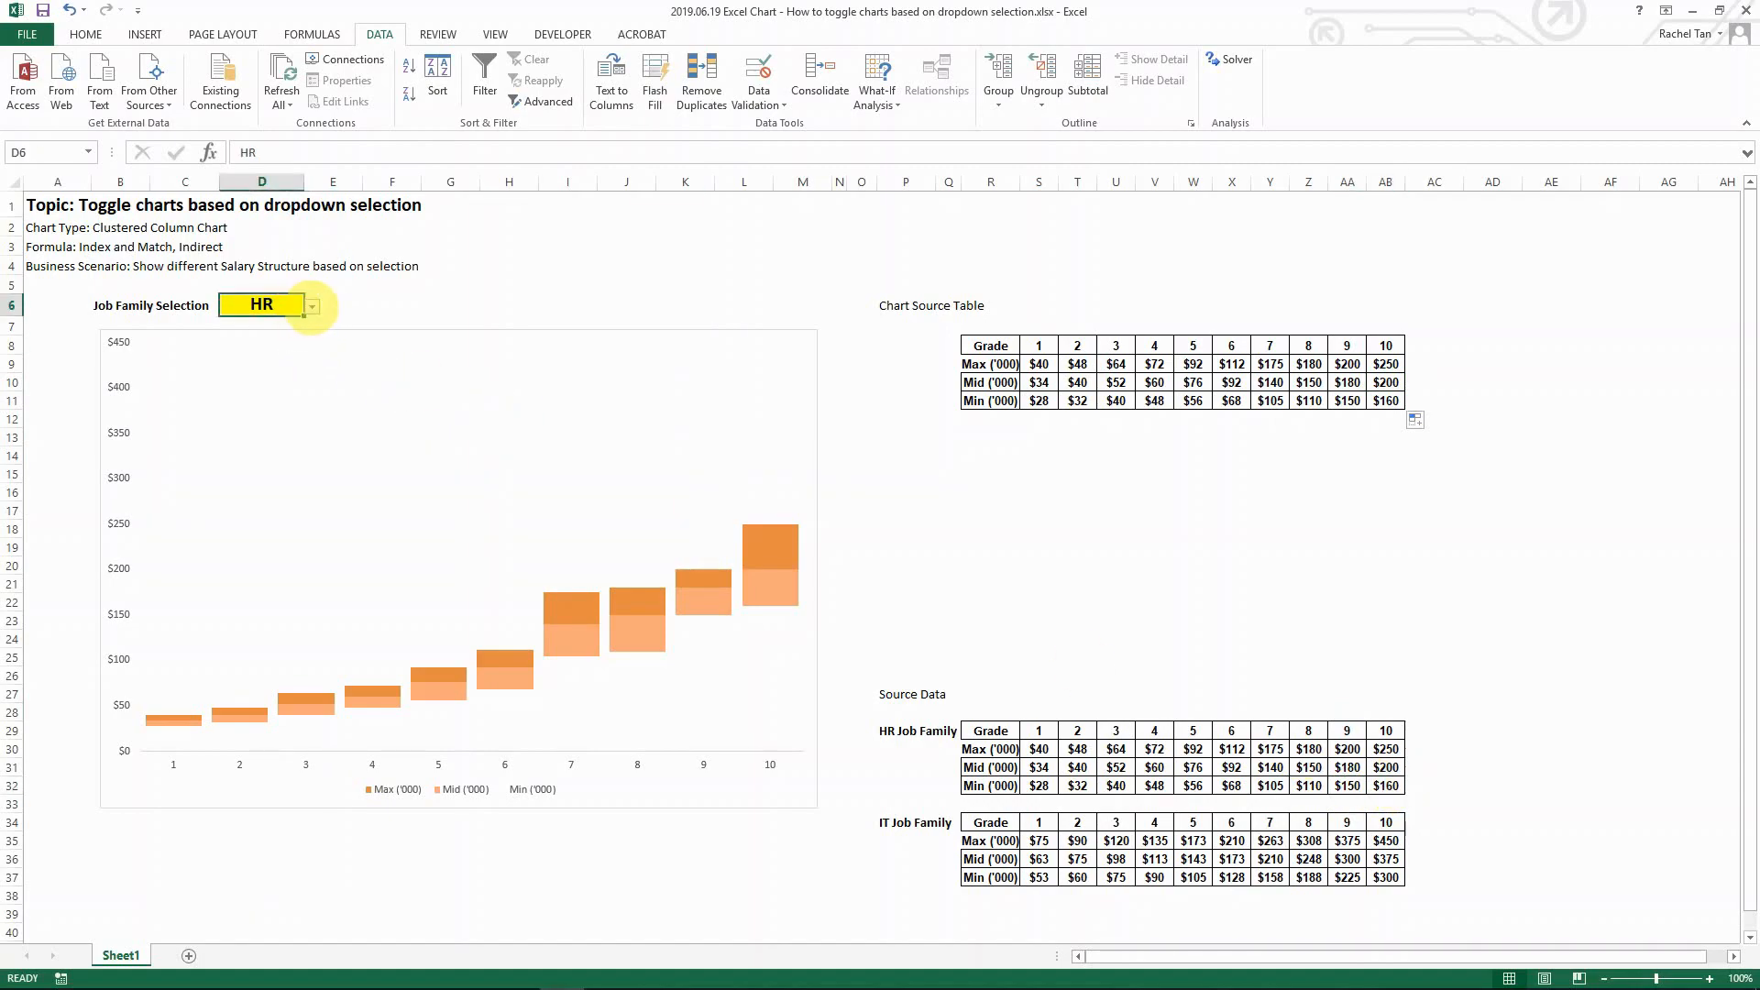
left_click(312, 307)
left_click(295, 335)
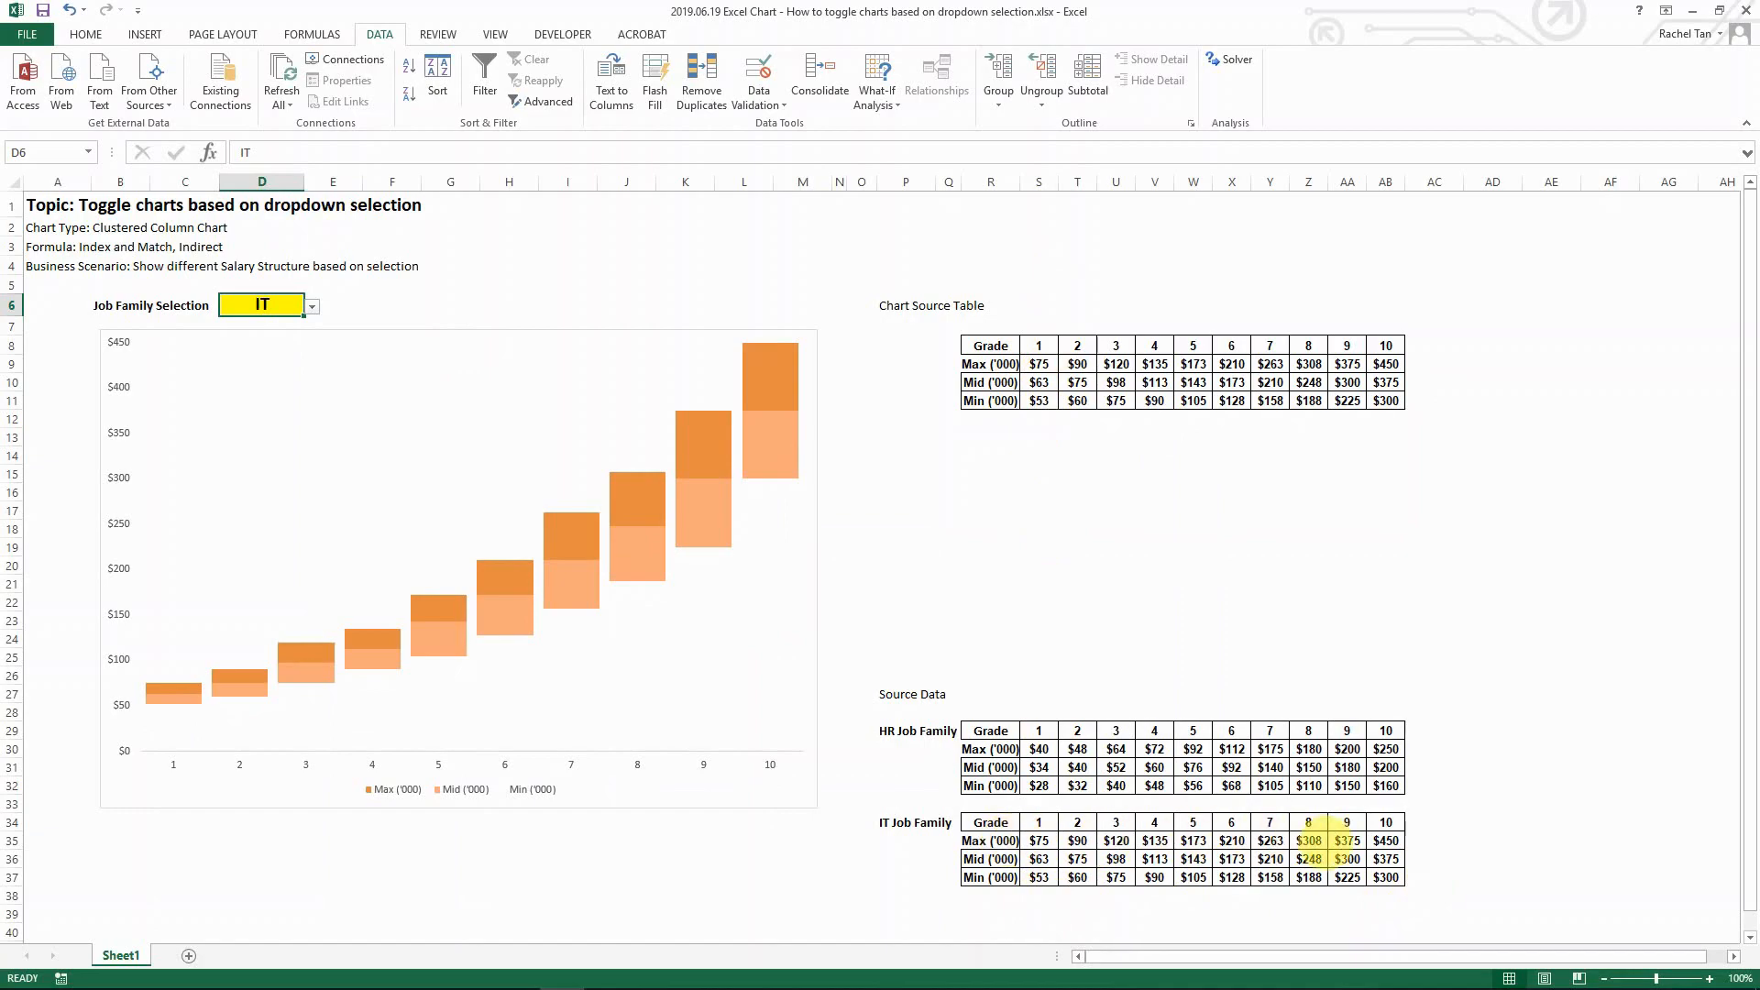
left_click(1040, 364)
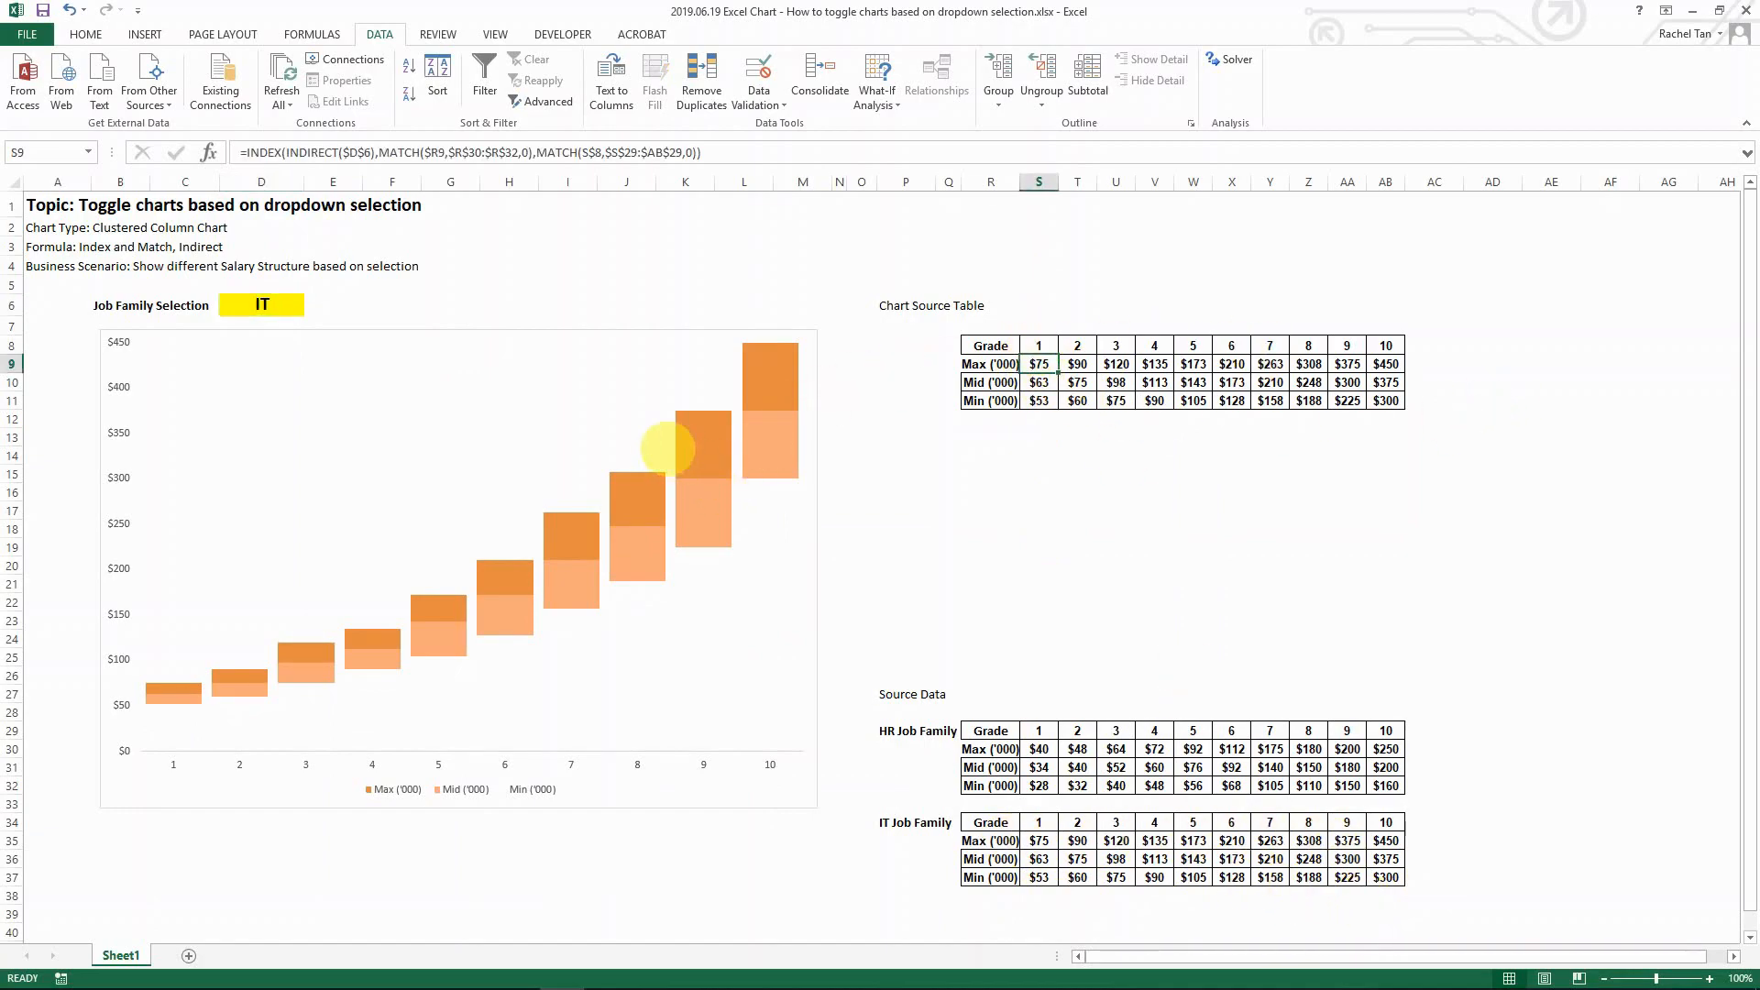
Check the grade 7 Min and Mid chart values, then view the YouTube floating bar chart video and return to the Excel workbook.
mouse_move(568, 639)
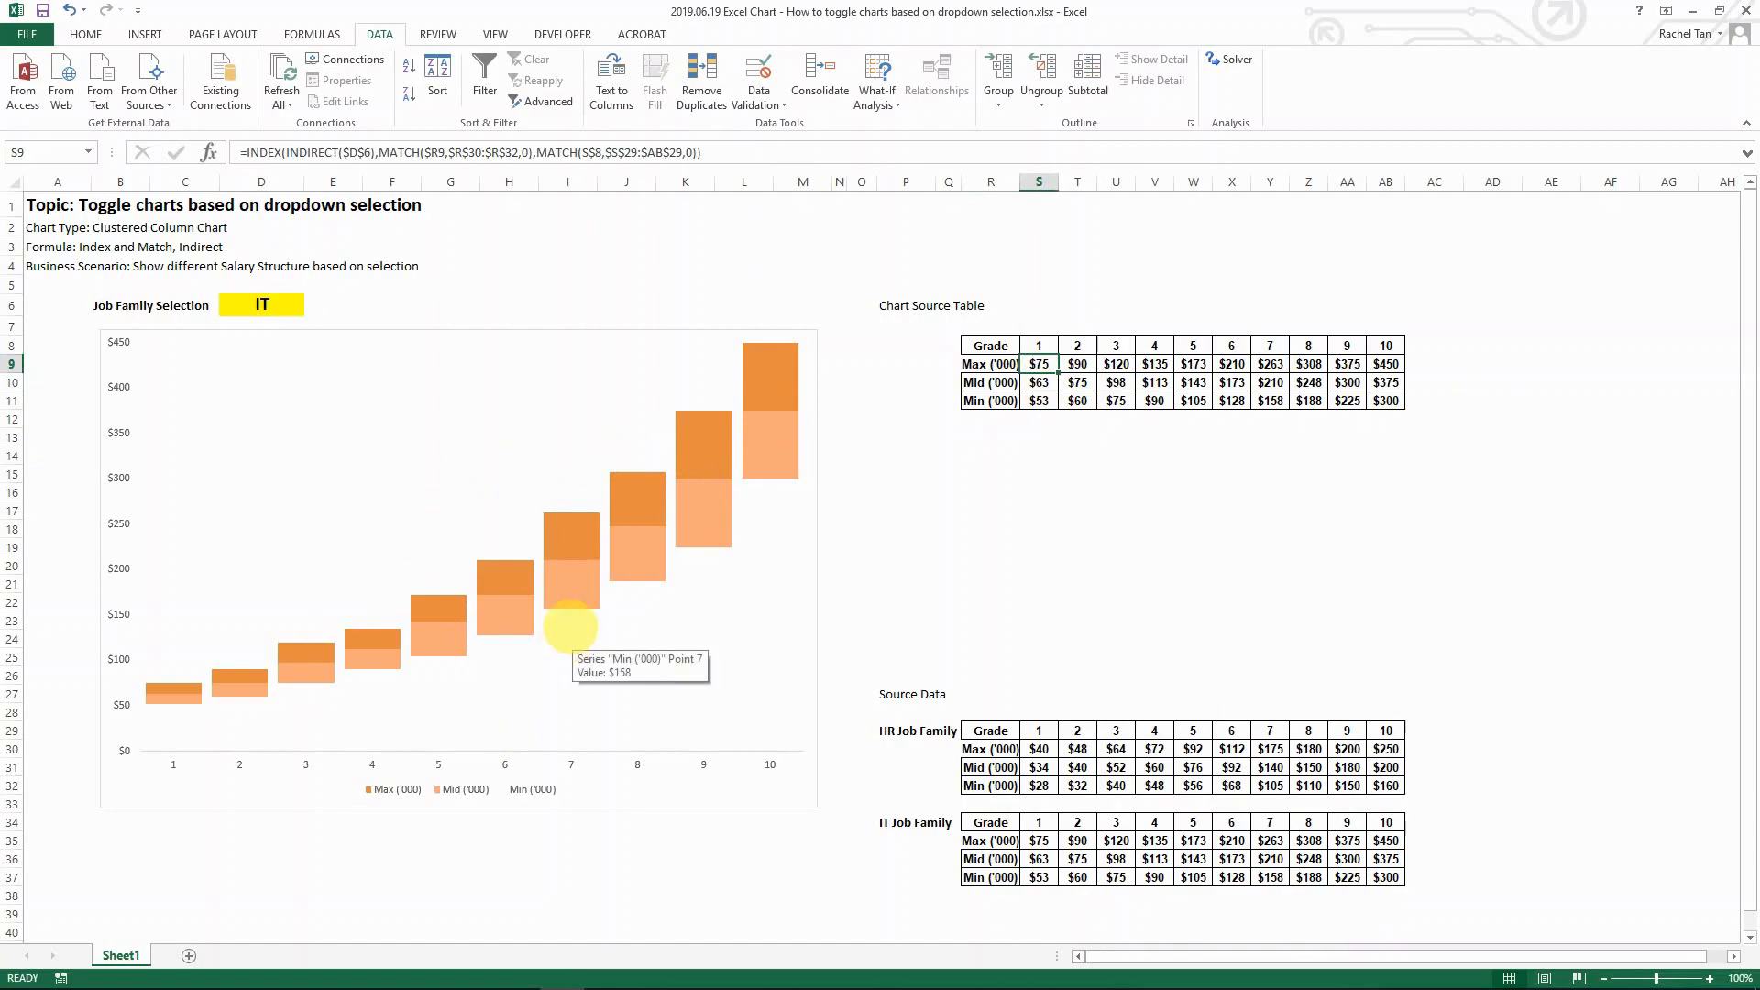
mouse_move(562, 598)
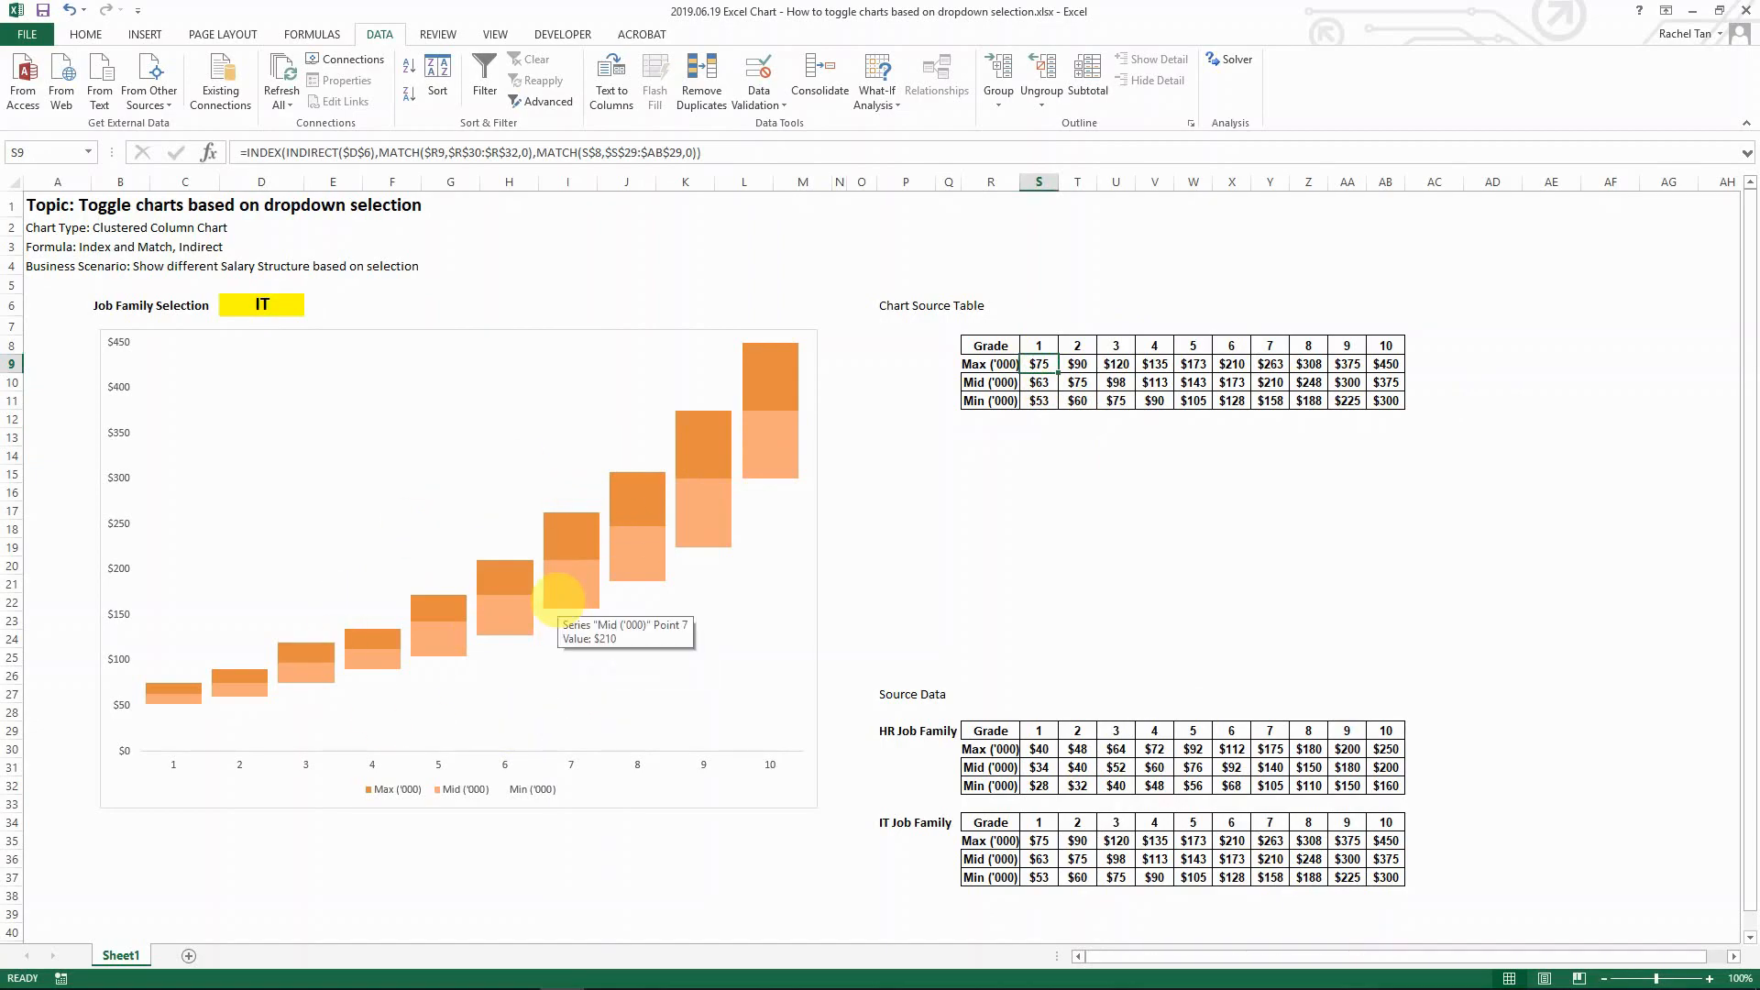
key("alt+Tab")
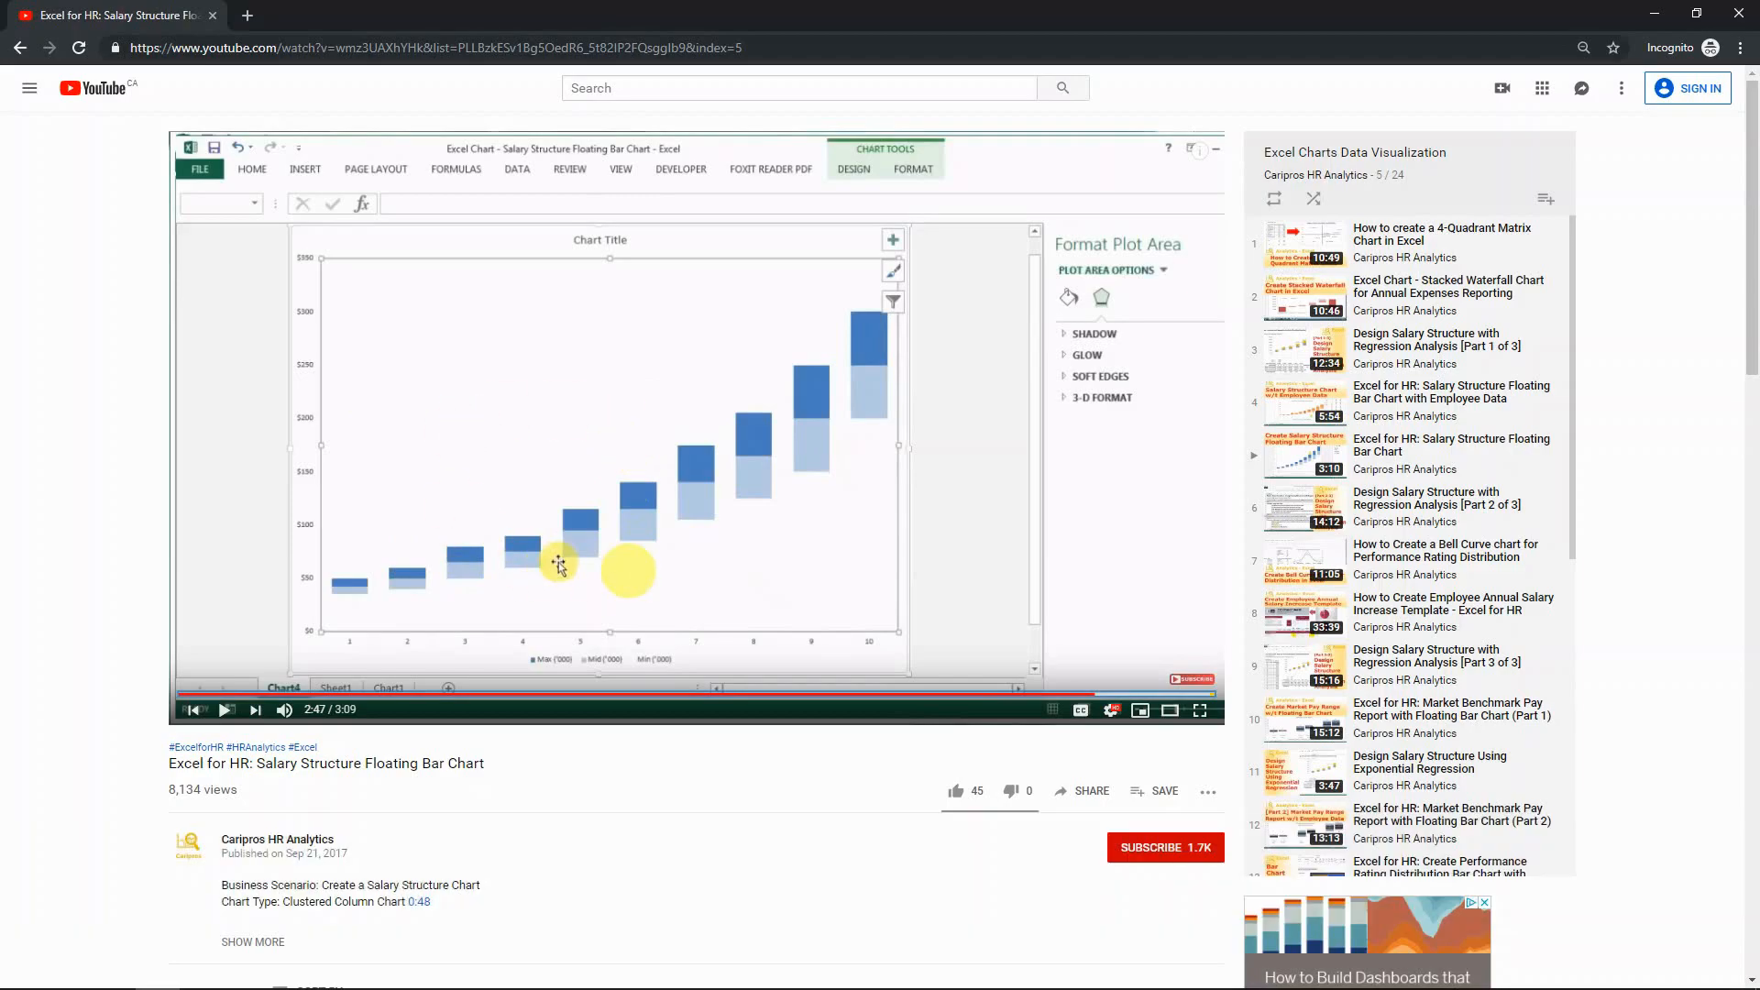
key("alt+Tab")
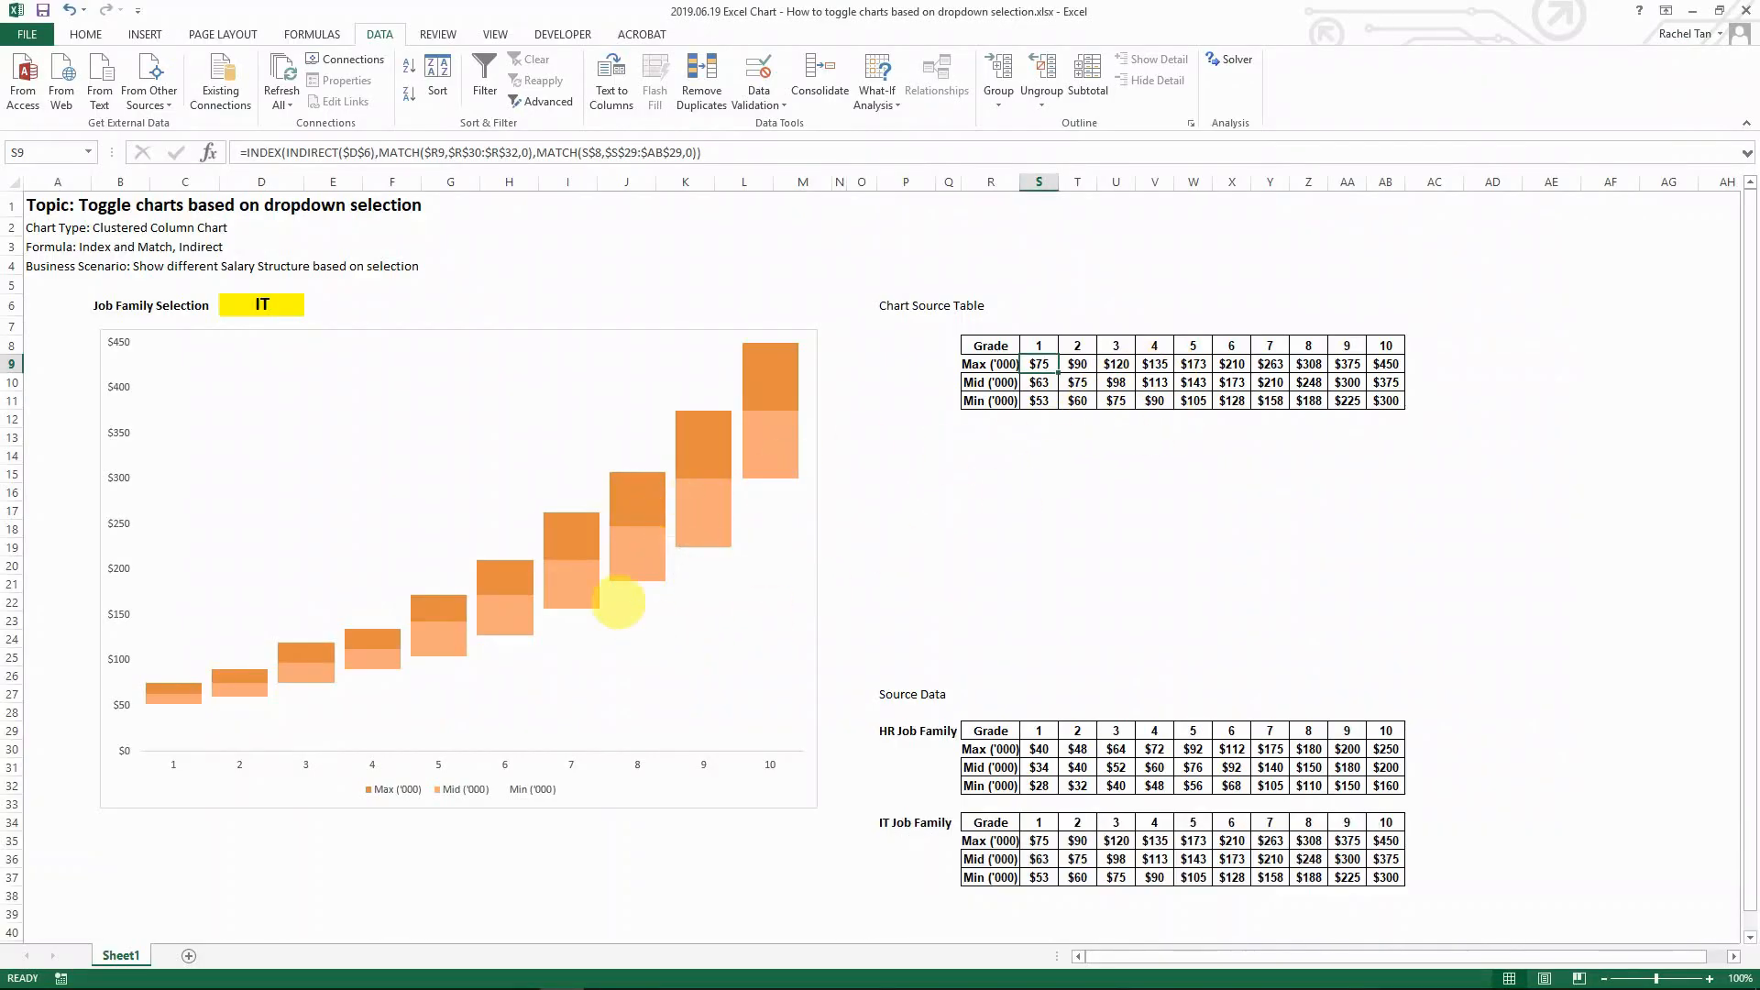
Examine the source ranges of the chart's Mid and Min series, then deselect the chart.
left_click(632, 541)
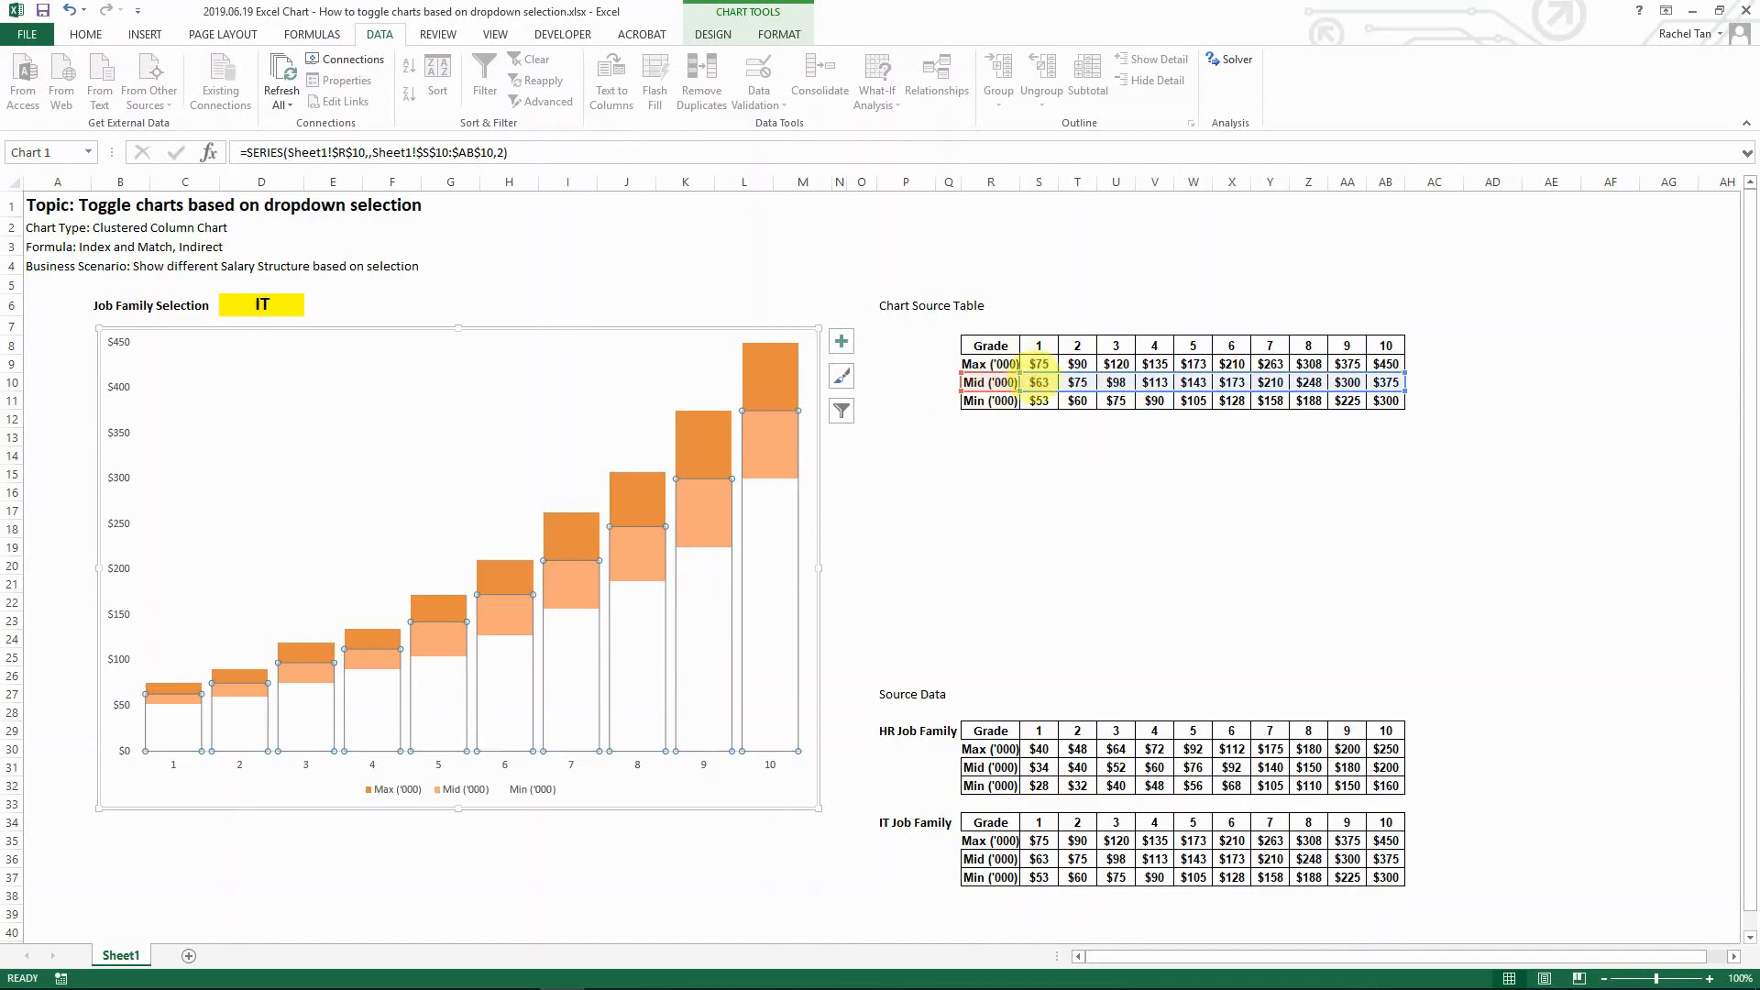
left_click(695, 437)
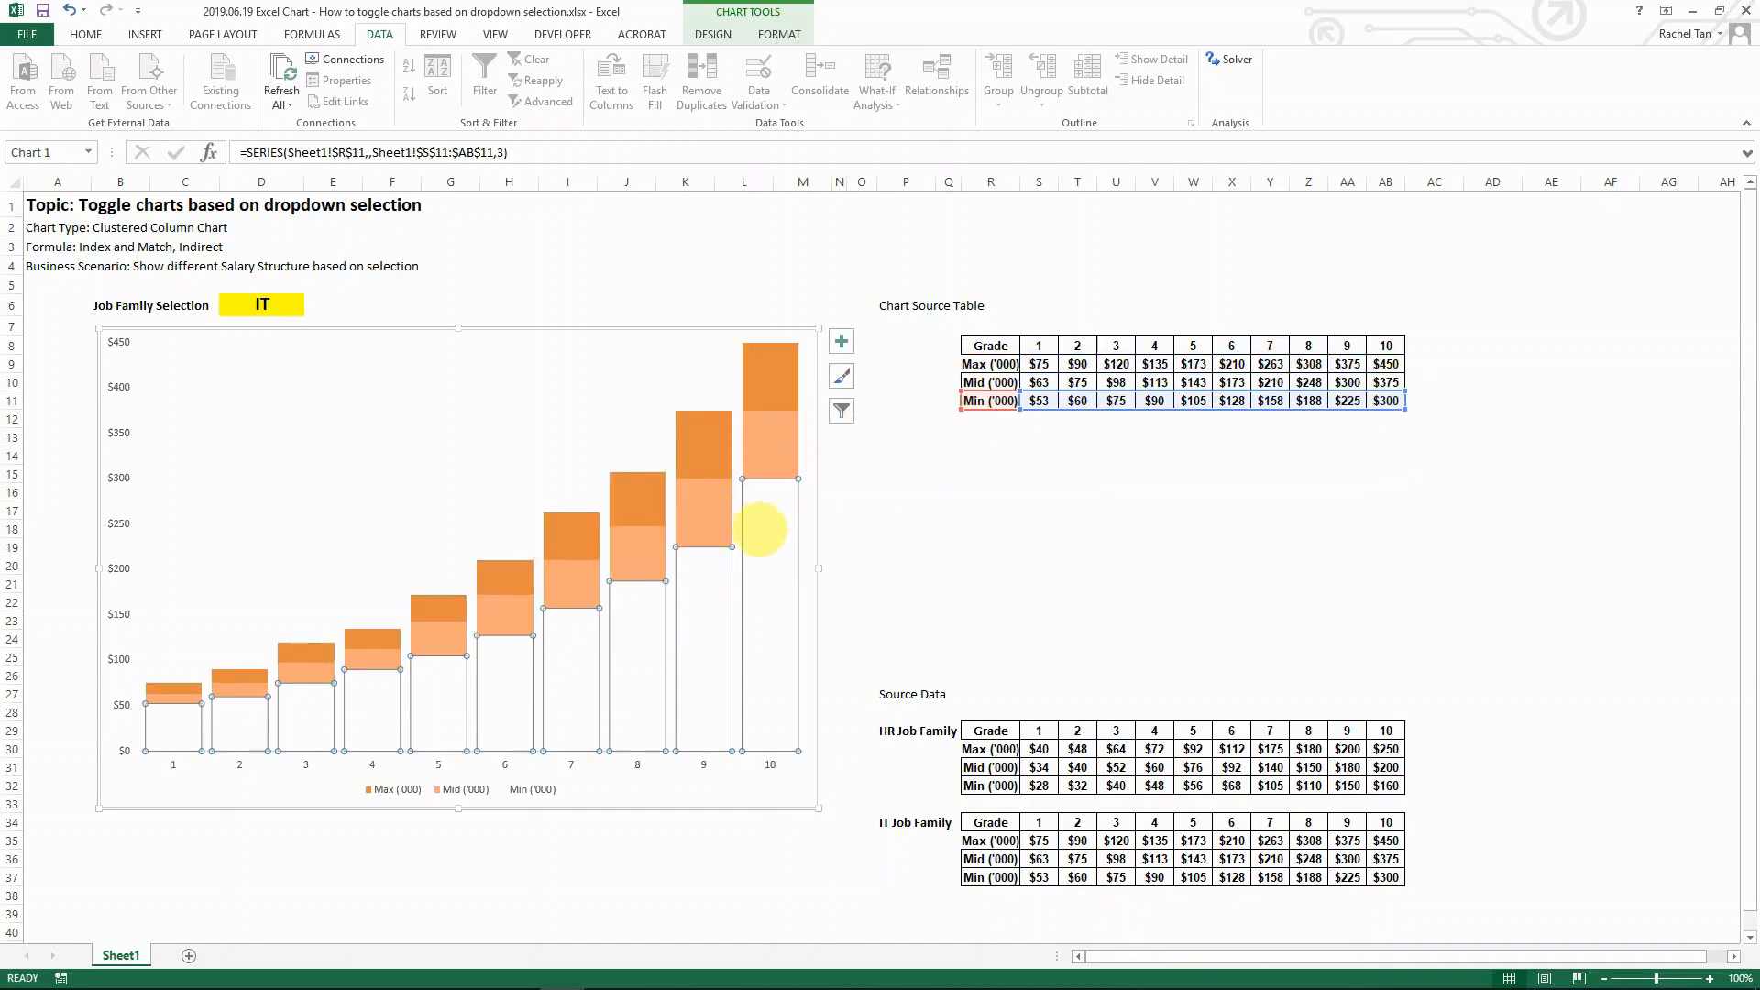
left_click(863, 563)
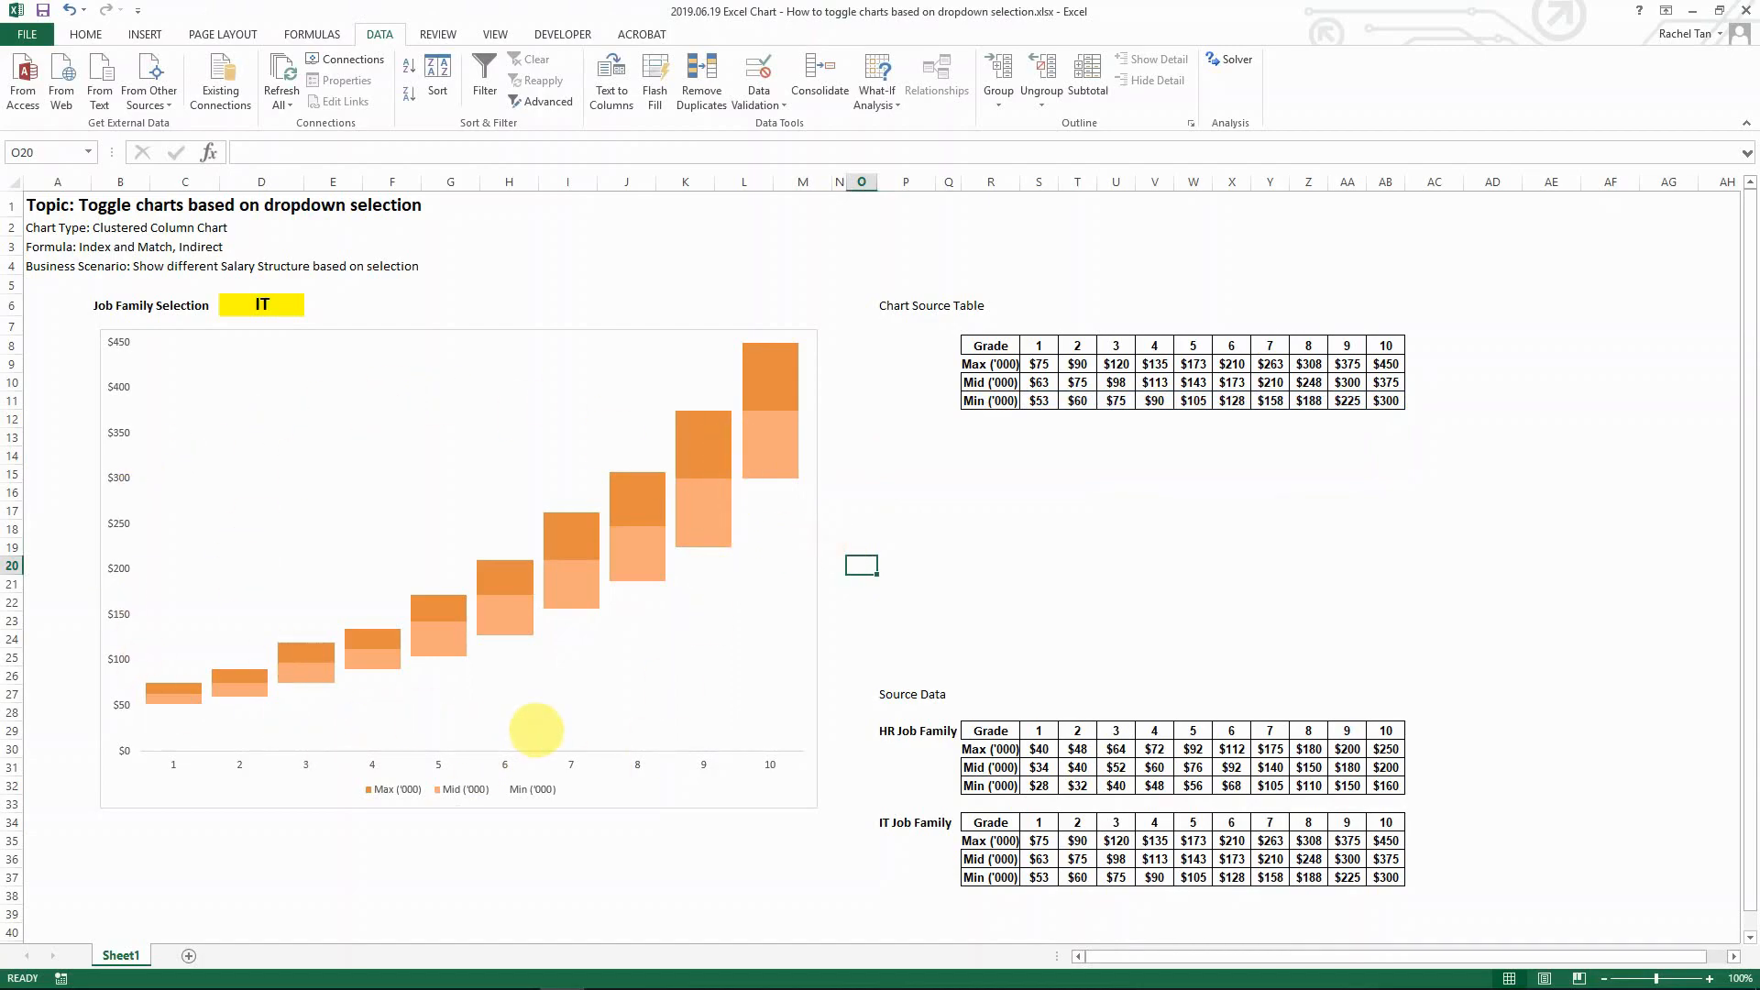
Choose HR as the job family in D6 to toggle the chart to the HR salary structure.
left_click(261, 304)
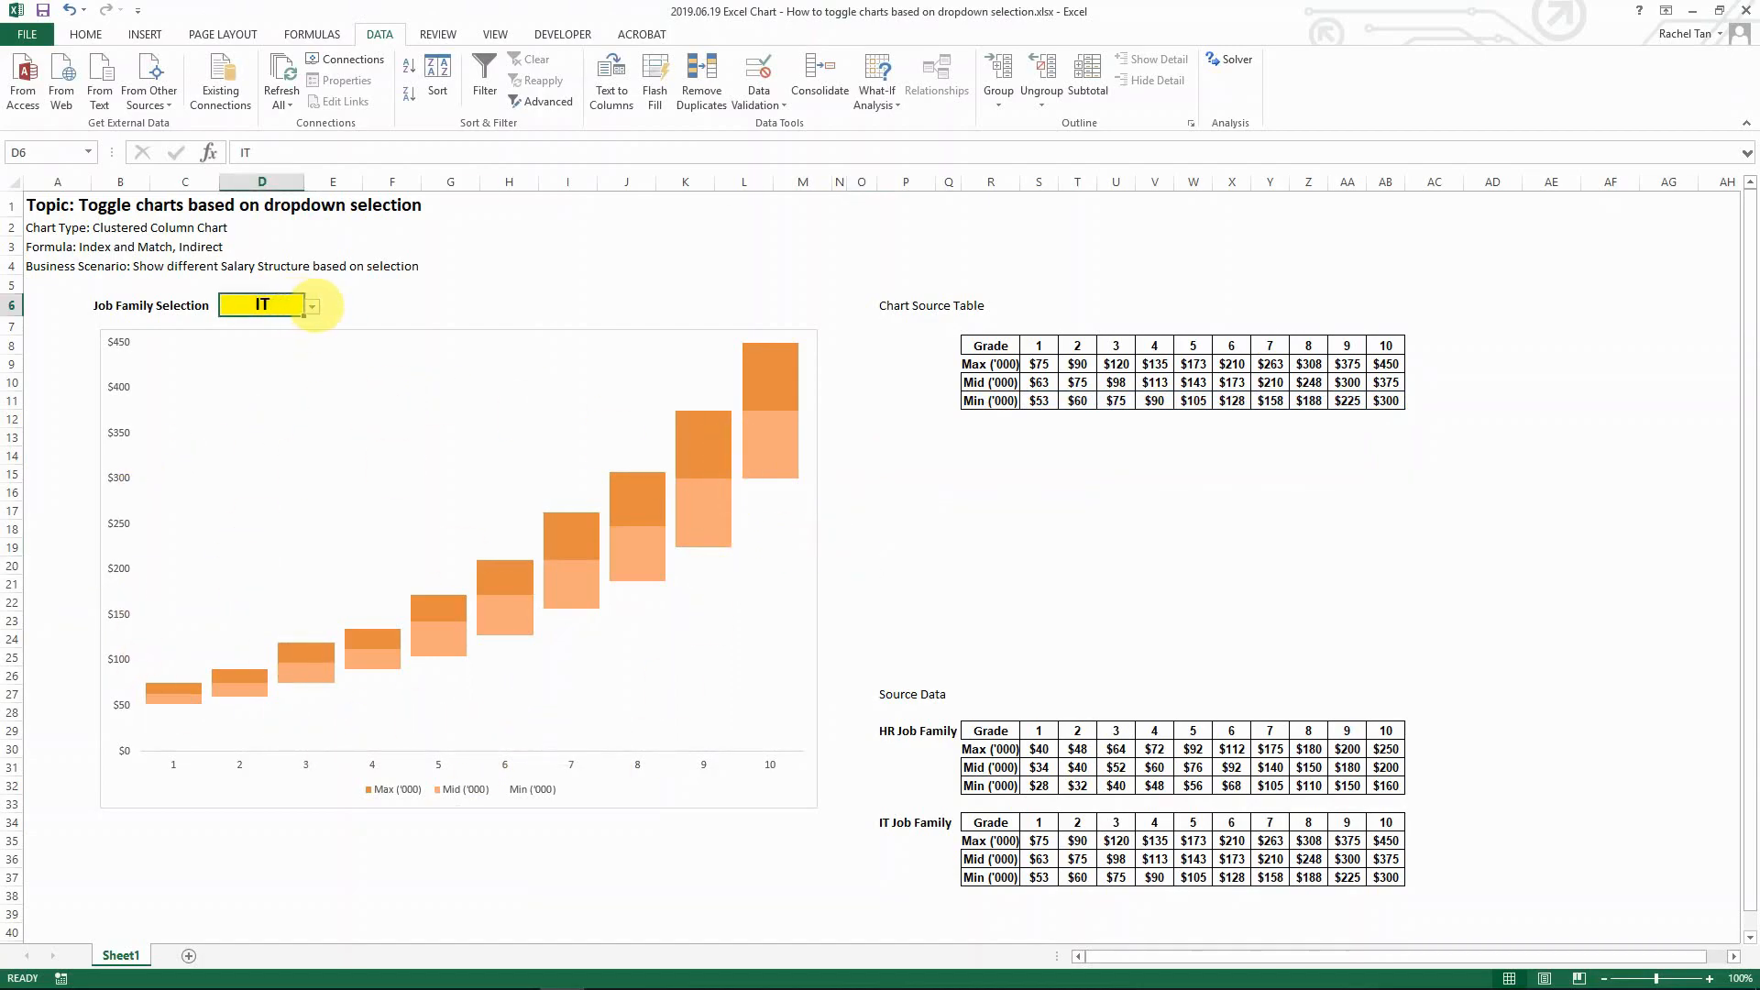
left_click(313, 306)
left_click(312, 322)
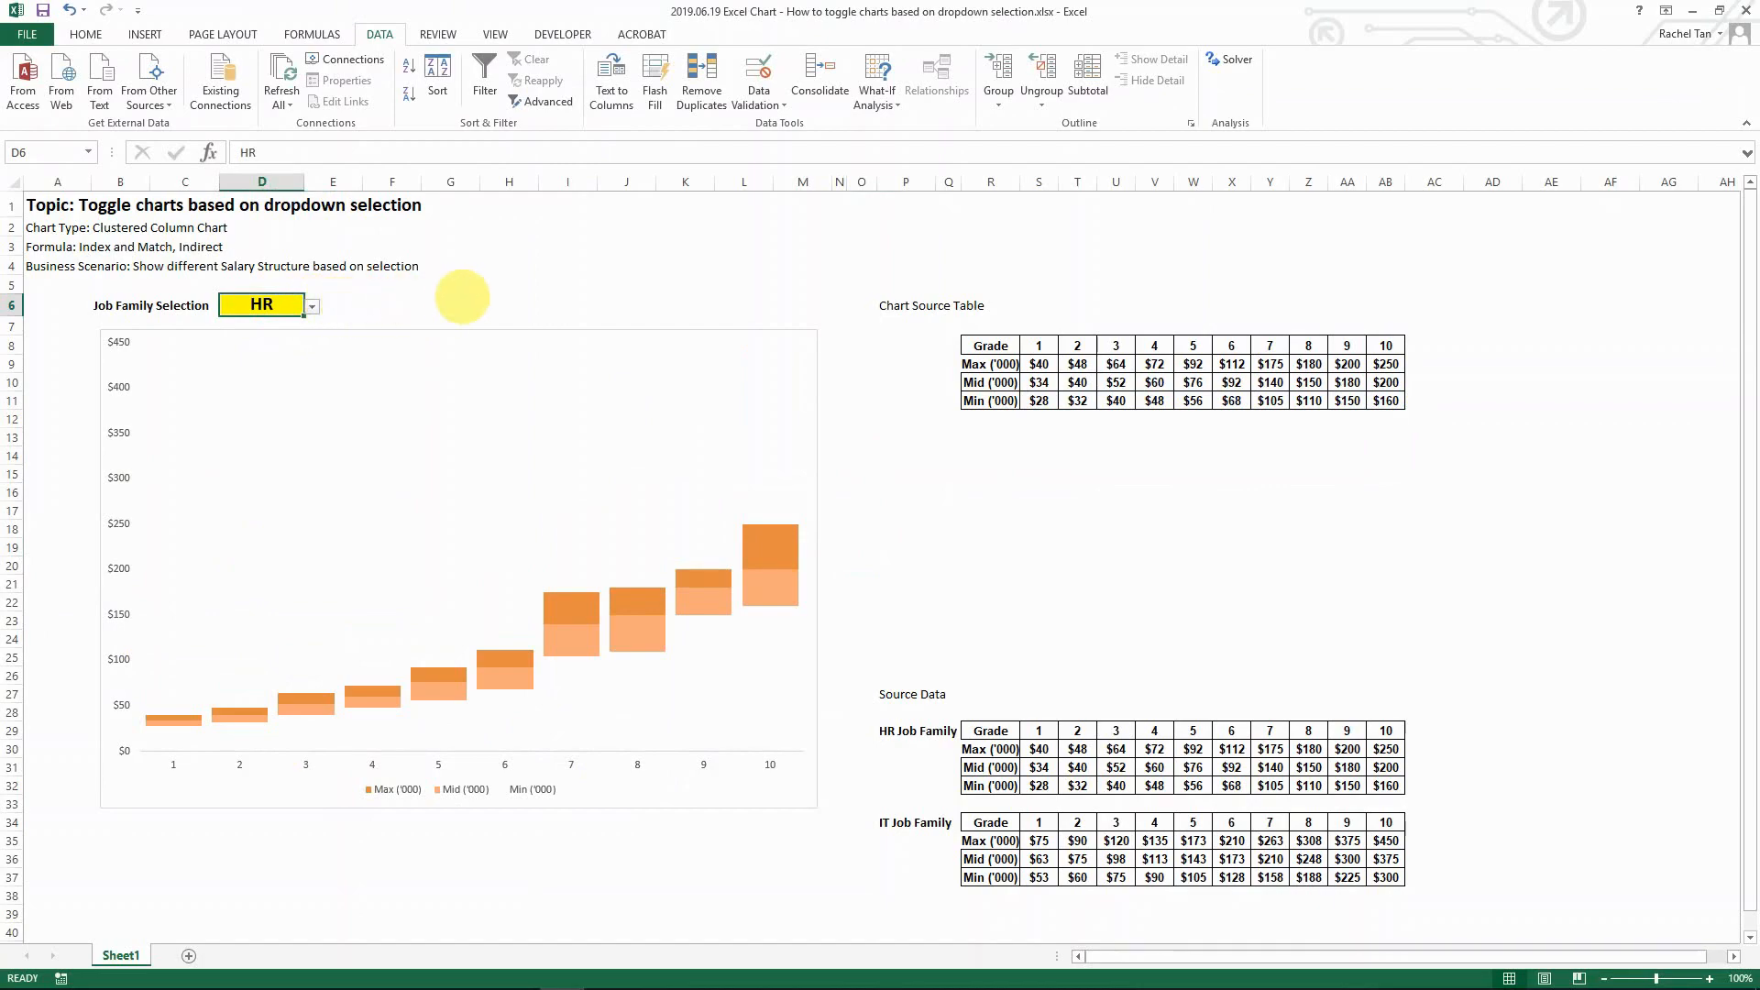